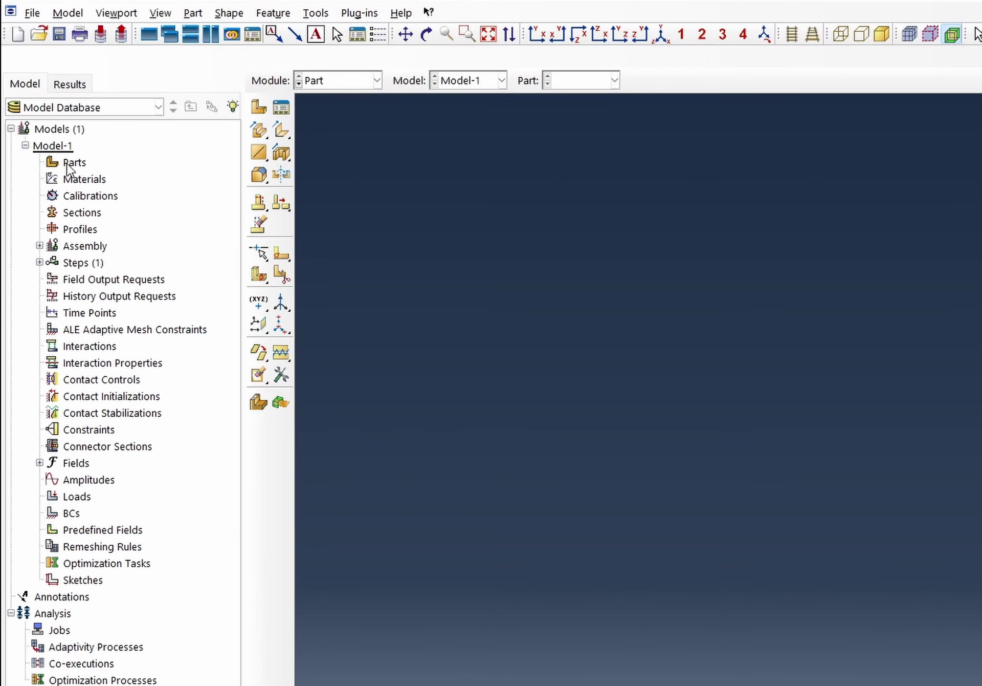
# Create a 3D deformable solid extrusion part named Fibre with approximate size 200
pyautogui.doubleClick(68, 162)
pyautogui.write('Fibre')
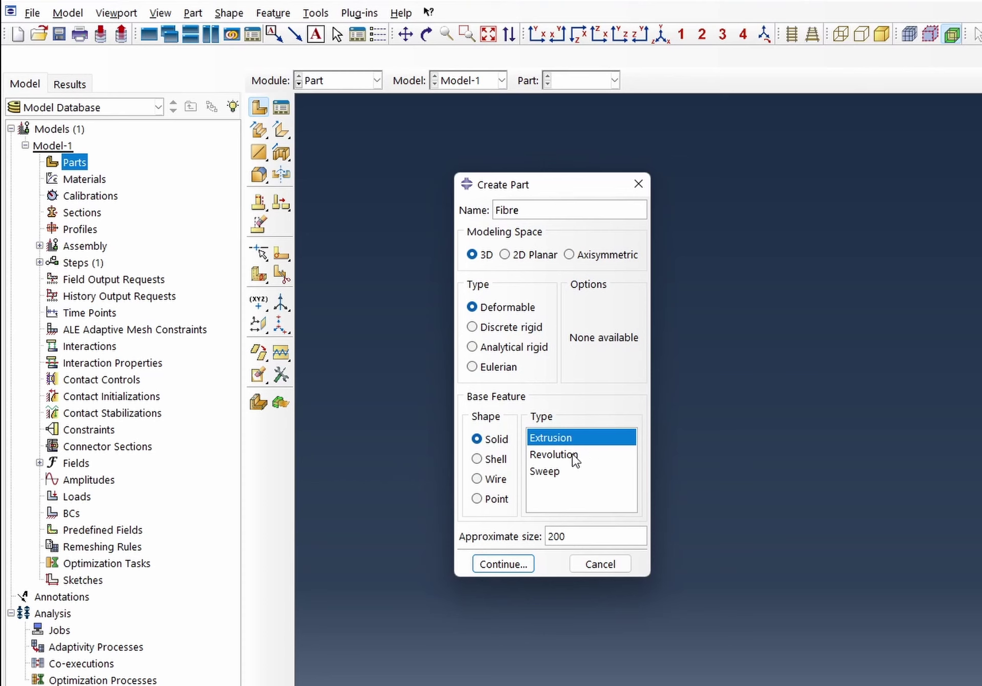
pyautogui.click(506, 566)
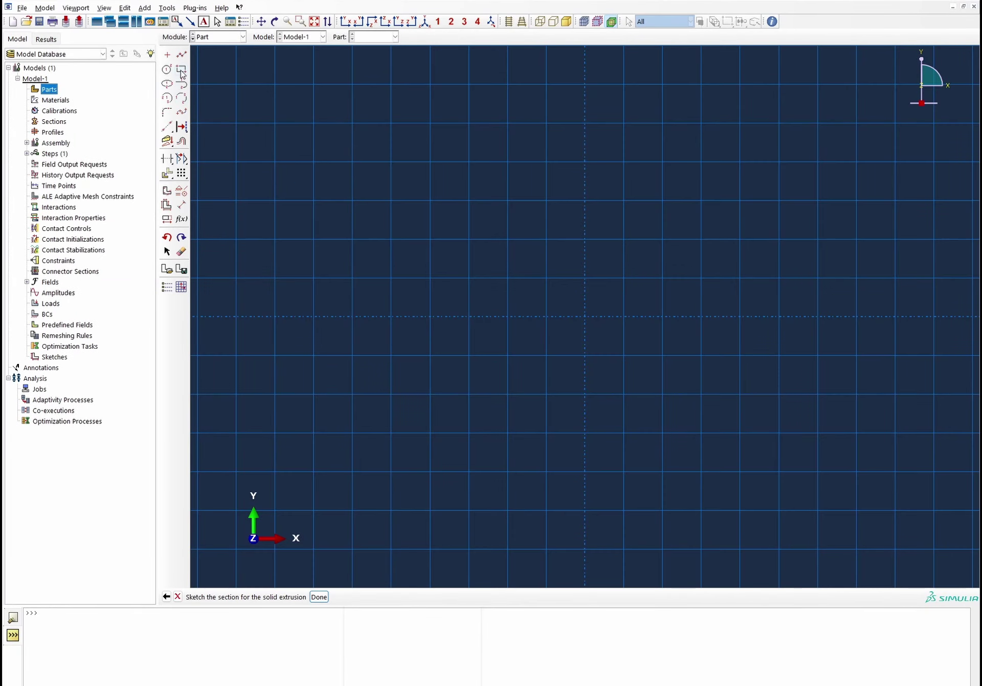
# Sketch a construction rectangle from corner (-12.135, -12.135) to opposite corner (12.135, 12.135)
pyautogui.click(182, 71)
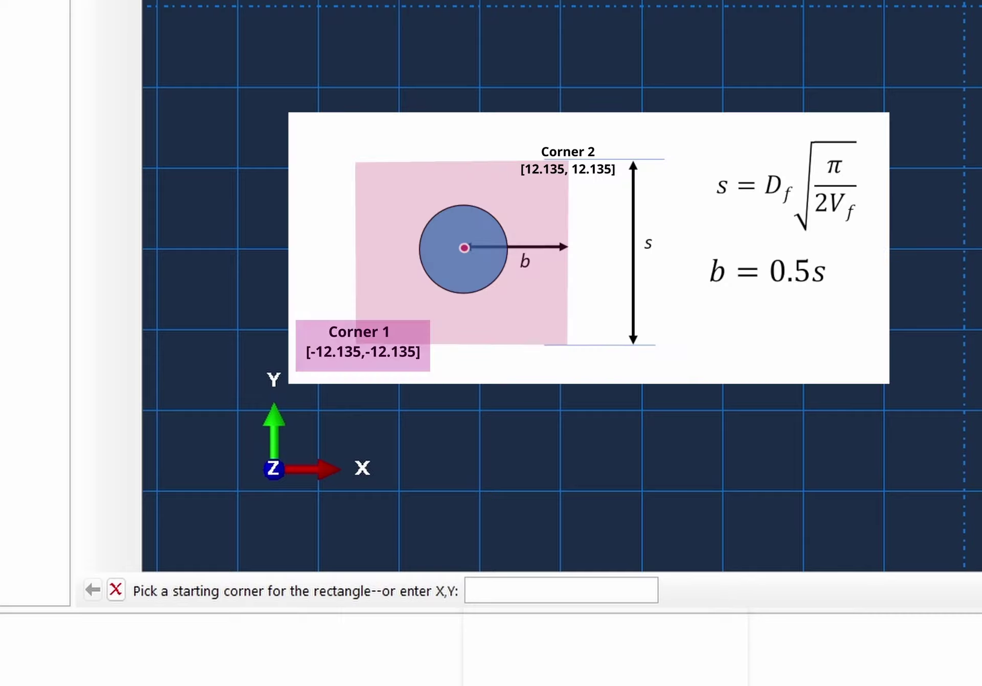
pyautogui.write('-1')
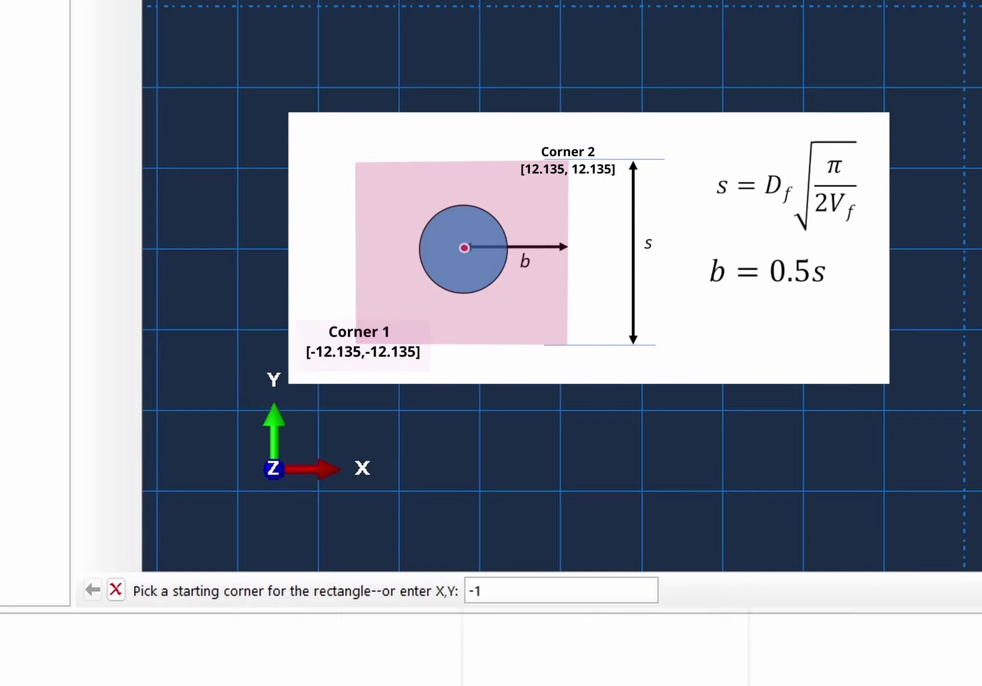
pyautogui.write('2.135')
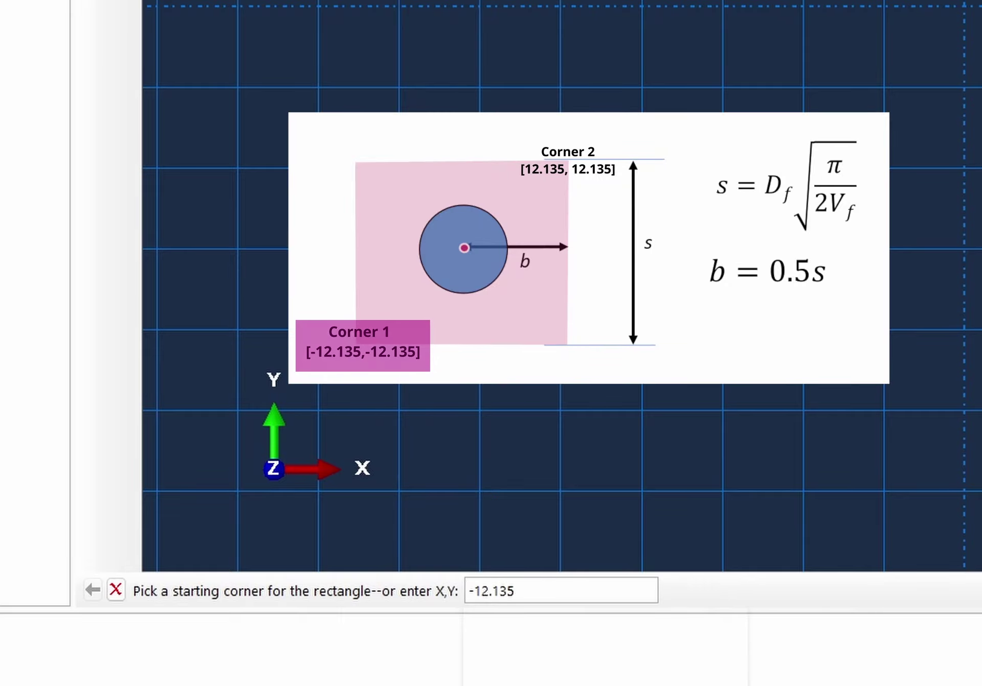
pyautogui.write(',-12.135')
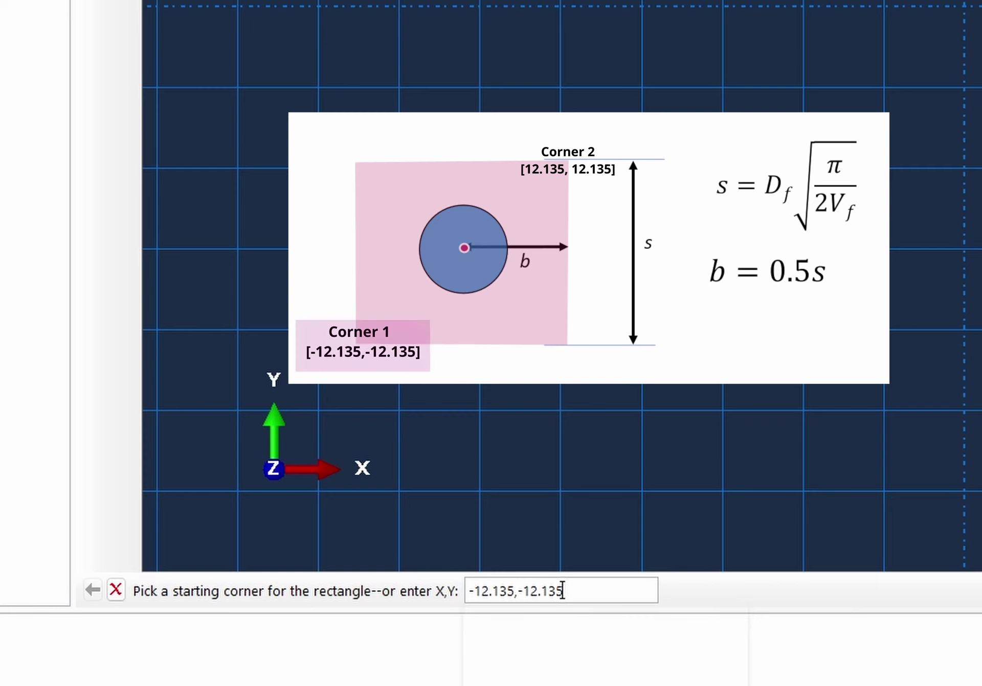
pyautogui.press('Return')
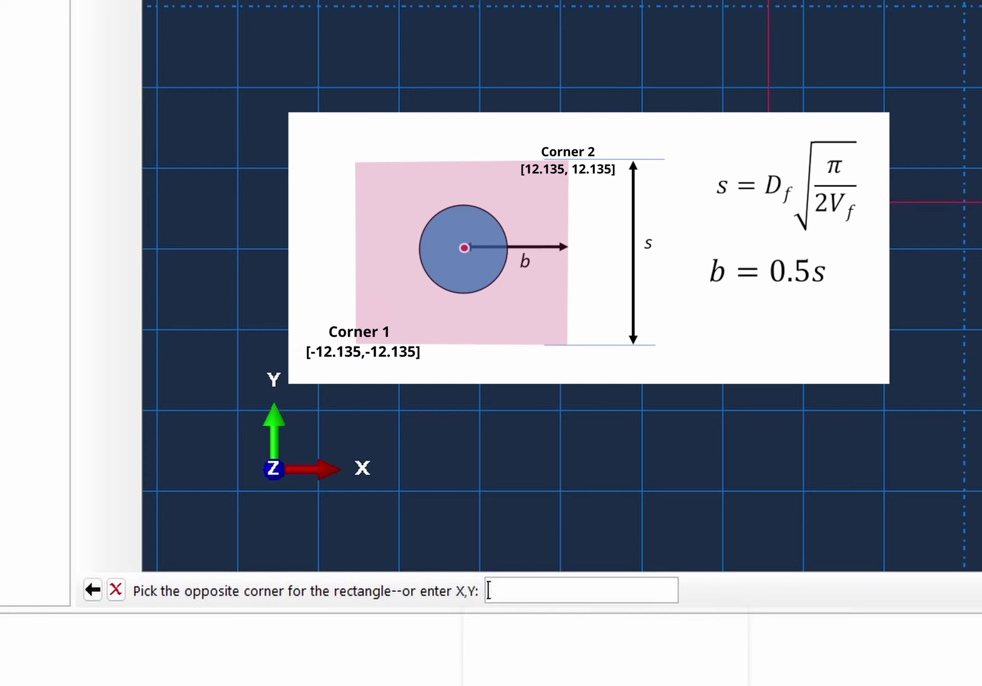
pyautogui.write('12.135,')
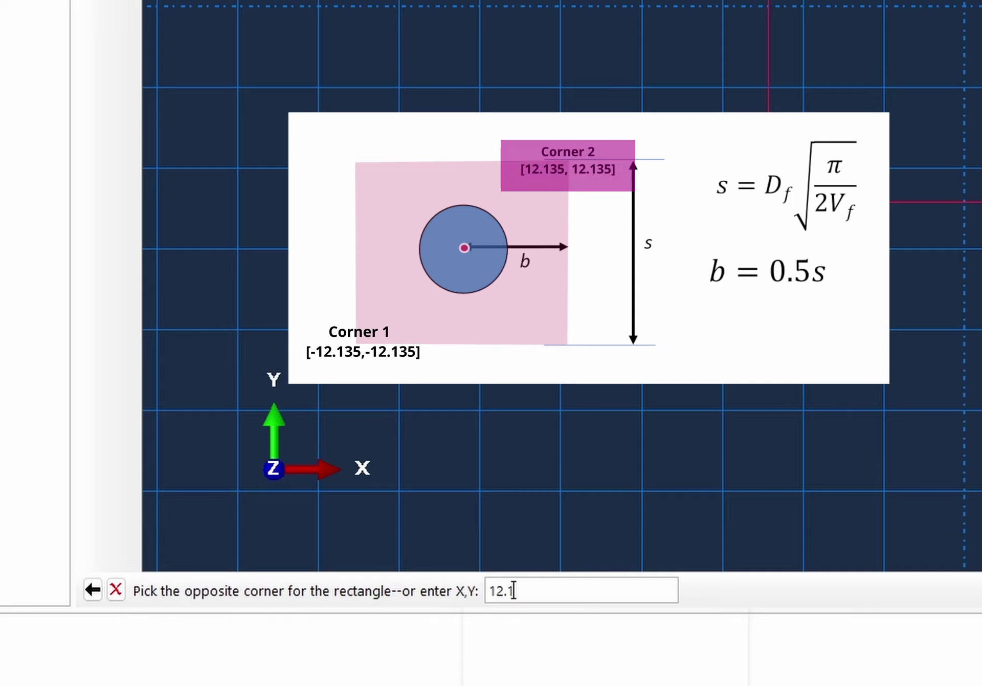
pyautogui.write('12.135')
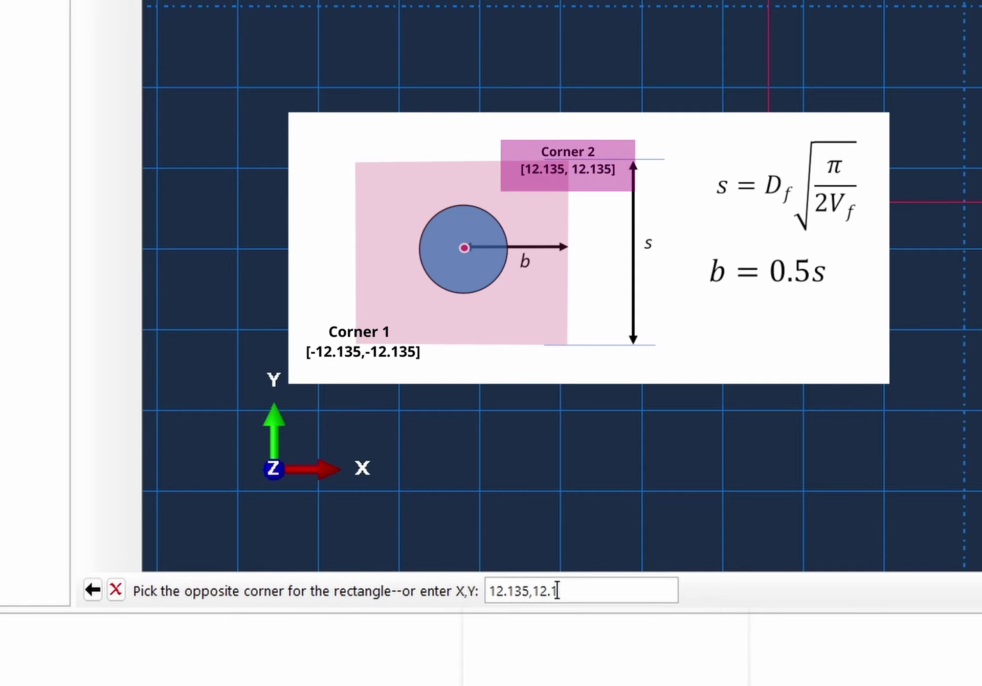
pyautogui.press('Return')
pyautogui.scroll(3, 538, 296)
pyautogui.rightClick(567, 284)
pyautogui.click(609, 336)
# Draw a circle centred on the sketch origin with its perimeter point at (7.5, 0)
pyautogui.click(167, 69)
pyautogui.click(606, 325)
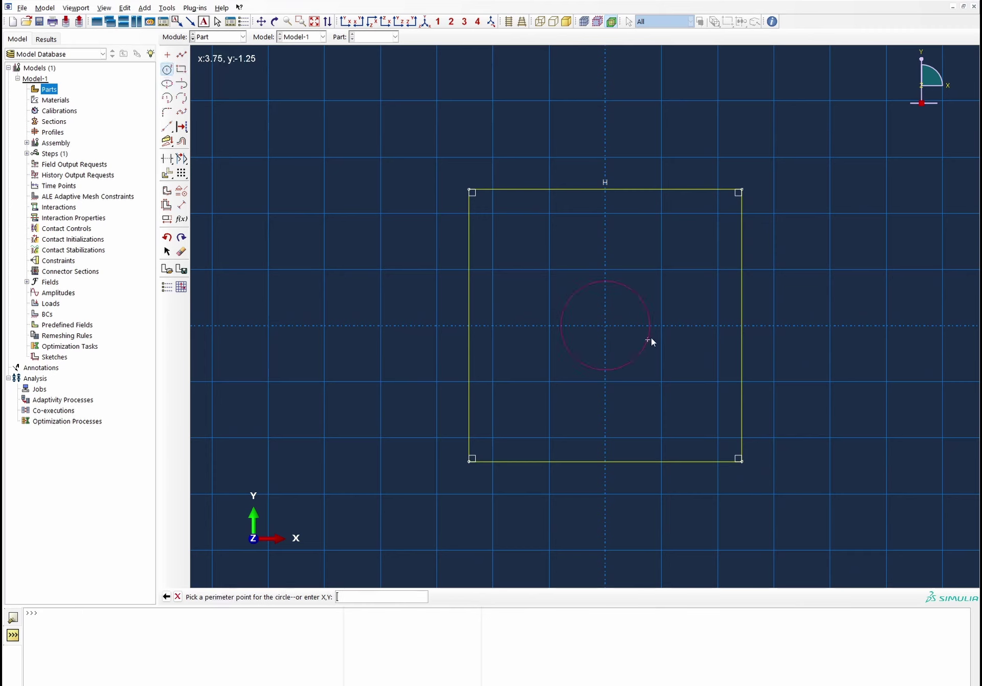
pyautogui.write('7.5,0')
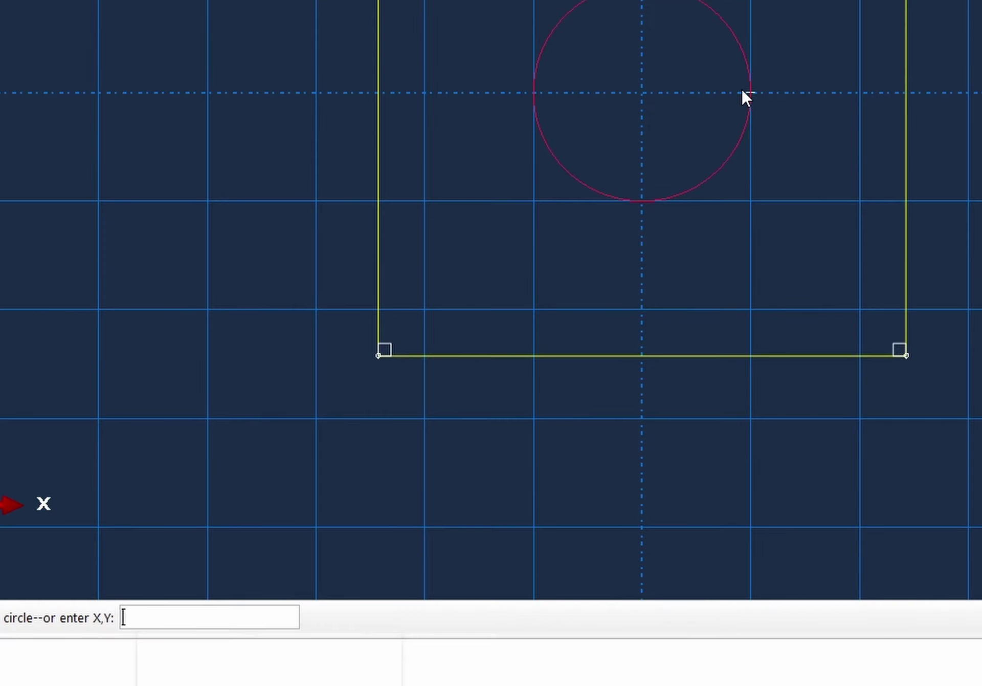
pyautogui.press('Return')
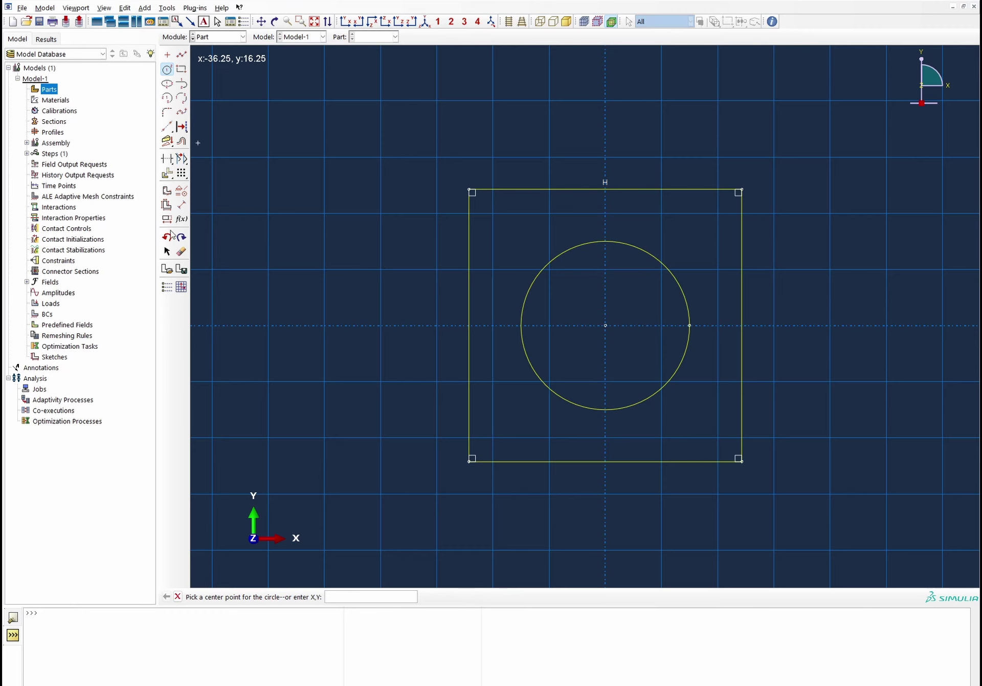
# Copy the central circle by translation from its centre to the upper-left corner of the square
pyautogui.click(165, 174)
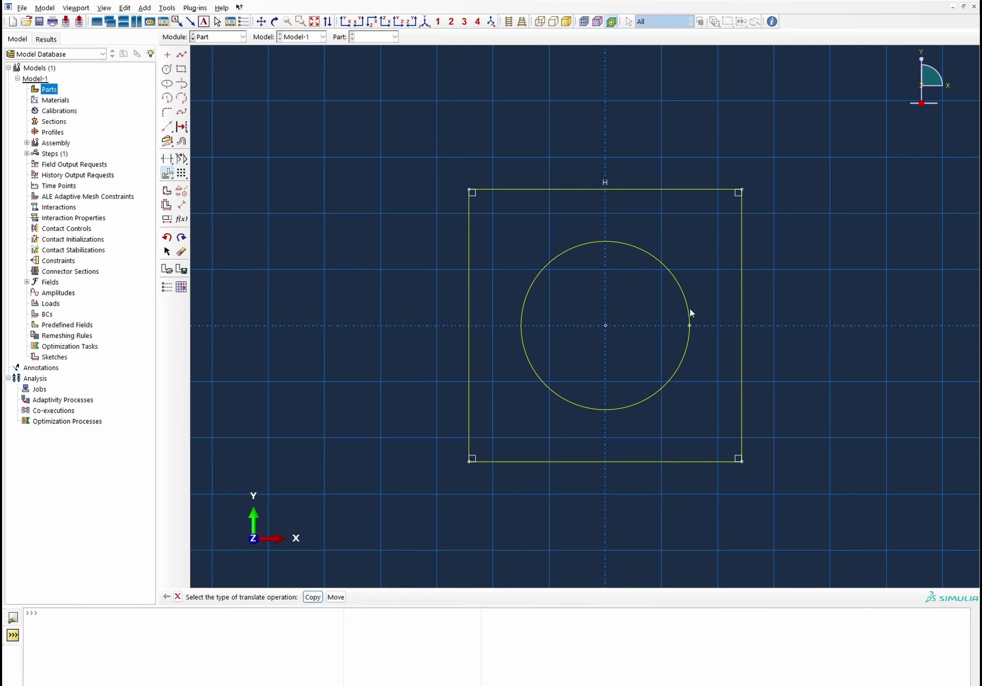
pyautogui.click(313, 595)
pyautogui.moveTo(667, 260); pyautogui.dragTo(655, 286)
pyautogui.click(286, 596)
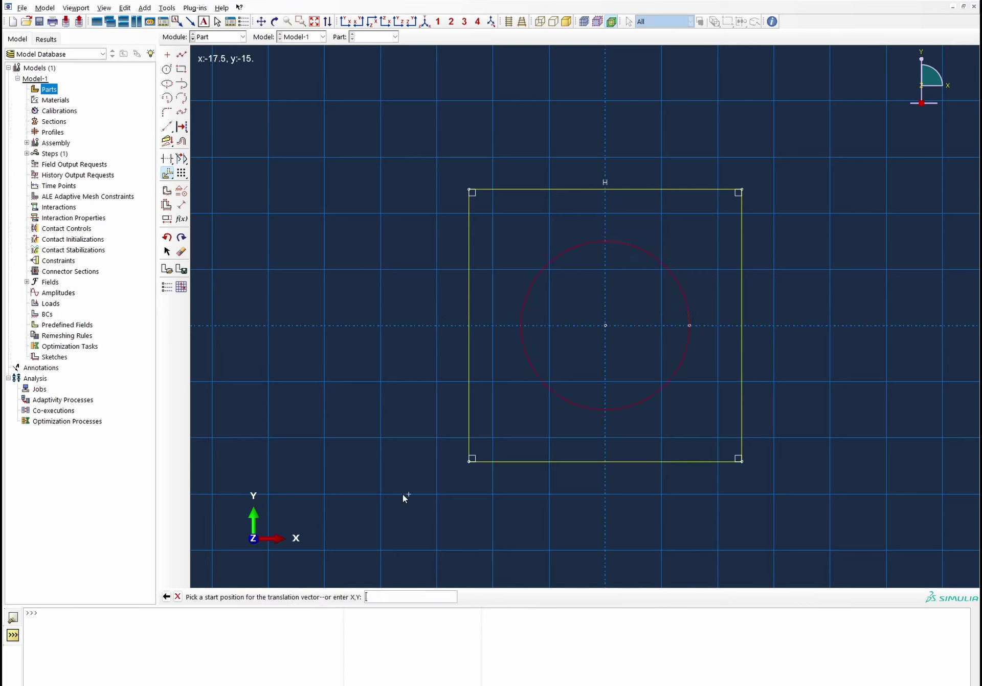
pyautogui.click(606, 325)
pyautogui.click(471, 192)
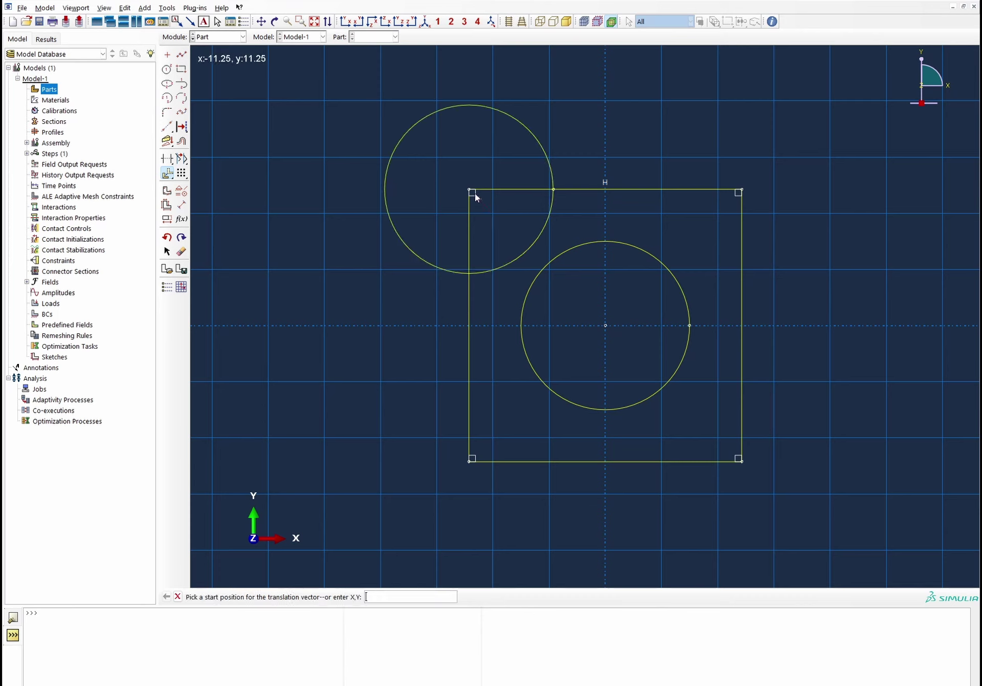
pyautogui.click(166, 174)
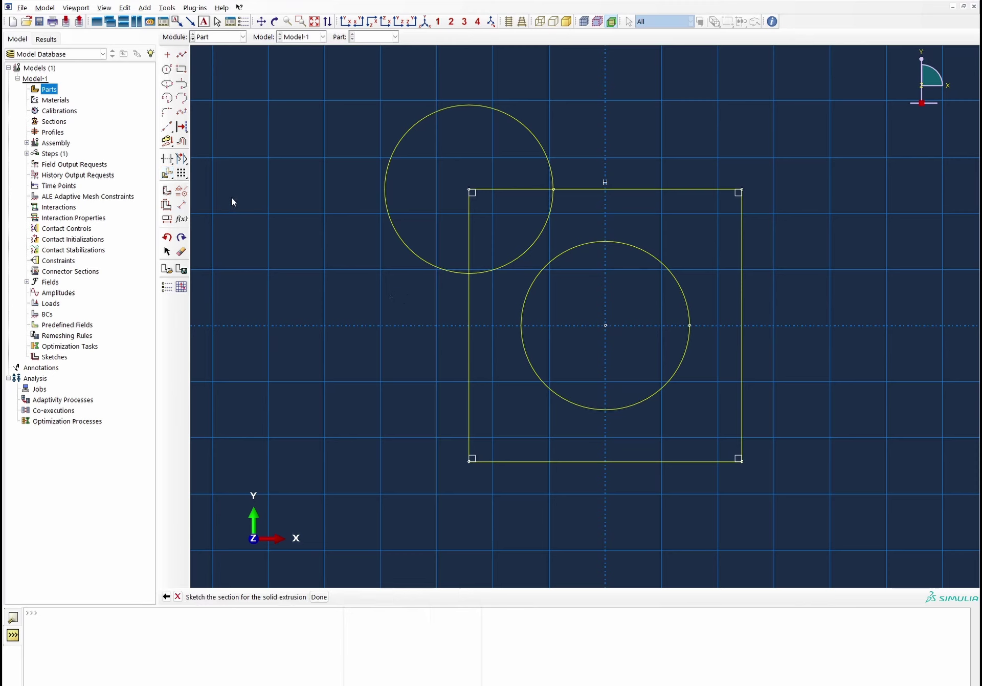
# Copy the central circle by translation from its centre to the lower-left corner of the square
pyautogui.click(167, 174)
pyautogui.click(328, 596)
pyautogui.click(584, 407)
pyautogui.click(286, 596)
pyautogui.click(606, 325)
pyautogui.click(470, 462)
pyautogui.rightClick(340, 355)
pyautogui.click(384, 408)
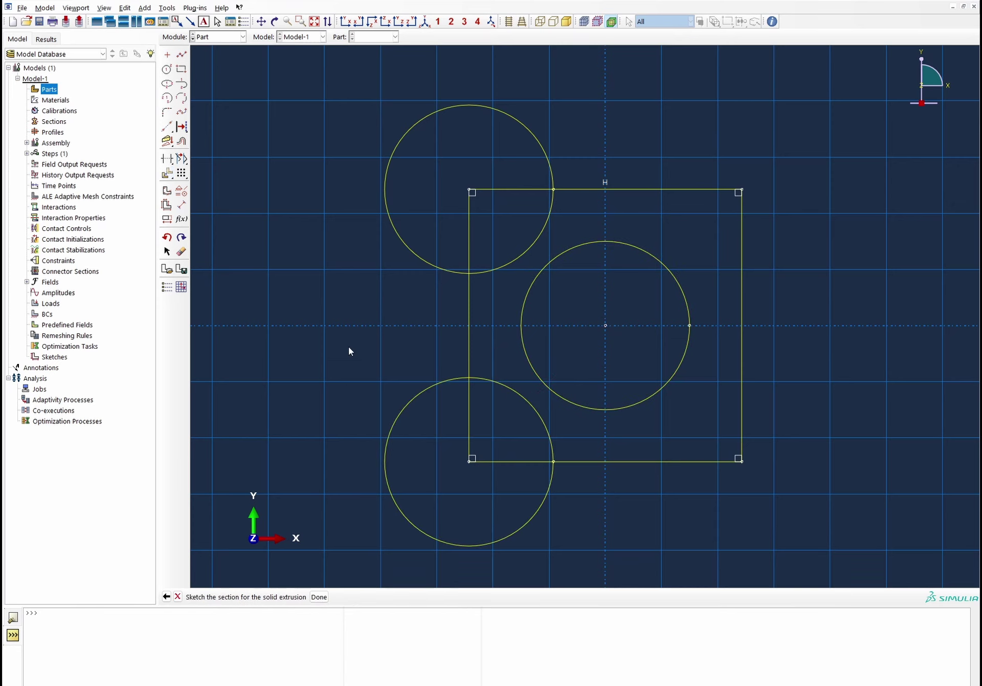
# Copy both left corner circles together to the right corners, translating from the square's upper-left to its upper-right corner
pyautogui.click(167, 174)
pyautogui.click(320, 595)
pyautogui.moveTo(381, 88); pyautogui.dragTo(428, 464)
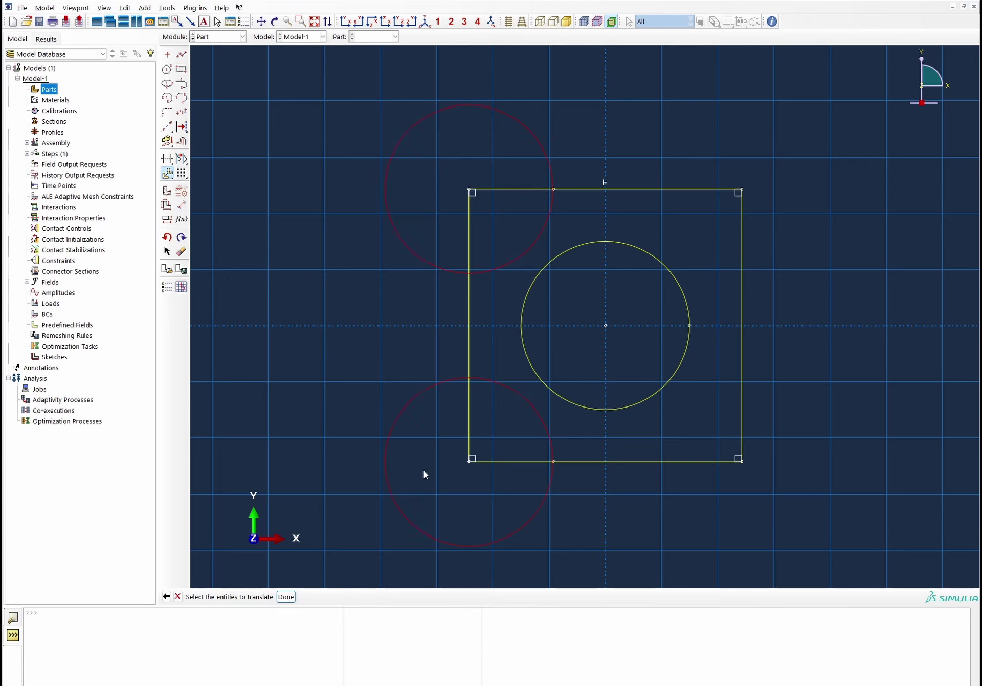
pyautogui.click(292, 601)
pyautogui.click(470, 189)
pyautogui.click(742, 189)
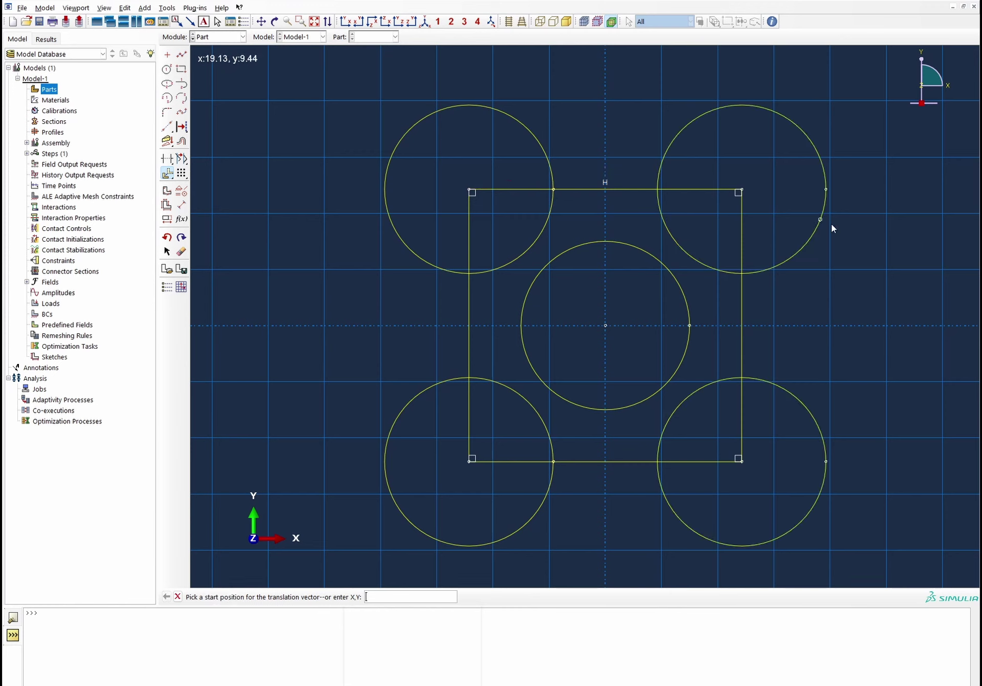
pyautogui.rightClick(856, 257)
pyautogui.click(895, 304)
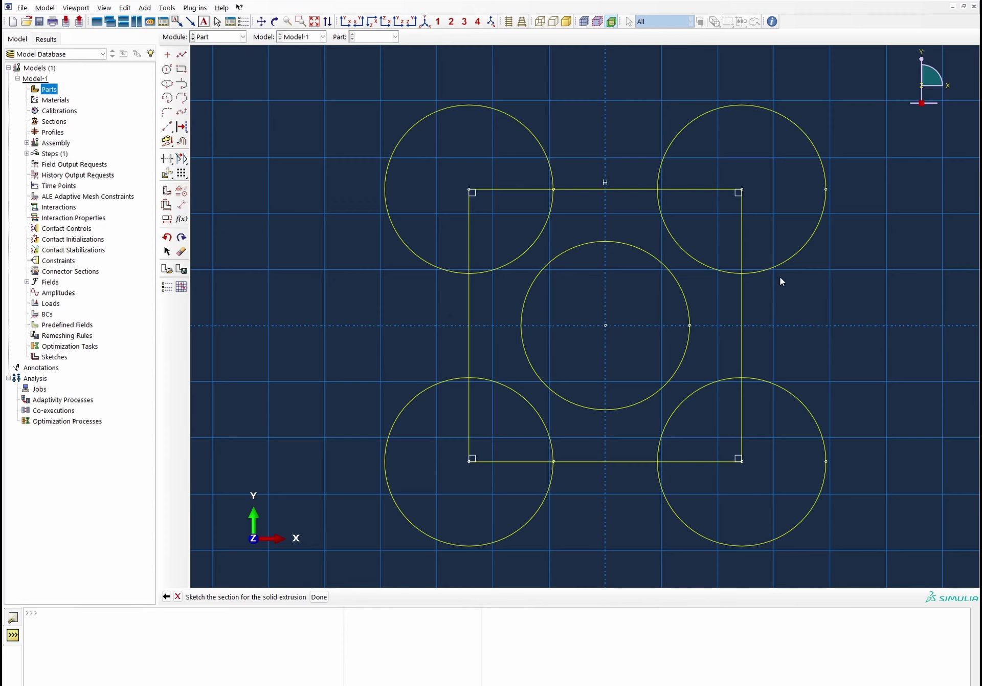
# Delete the four lines of the square from the sketch, keeping only the five circles
pyautogui.click(182, 252)
pyautogui.click(600, 199)
pyautogui.click(459, 331)
pyautogui.moveTo(631, 472); pyautogui.dragTo(632, 473)
pyautogui.moveTo(735, 319); pyautogui.dragTo(791, 336)
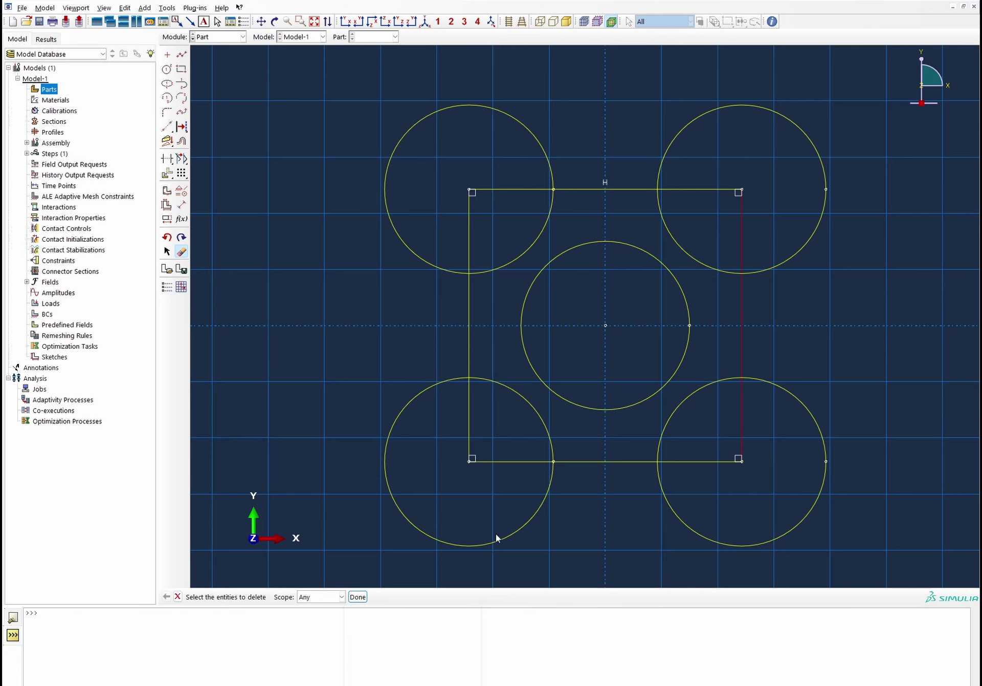
pyautogui.keyDown('shift'); pyautogui.click(600, 456); pyautogui.keyUp('shift')
pyautogui.keyDown('shift'); pyautogui.click(456, 333); pyautogui.keyUp('shift')
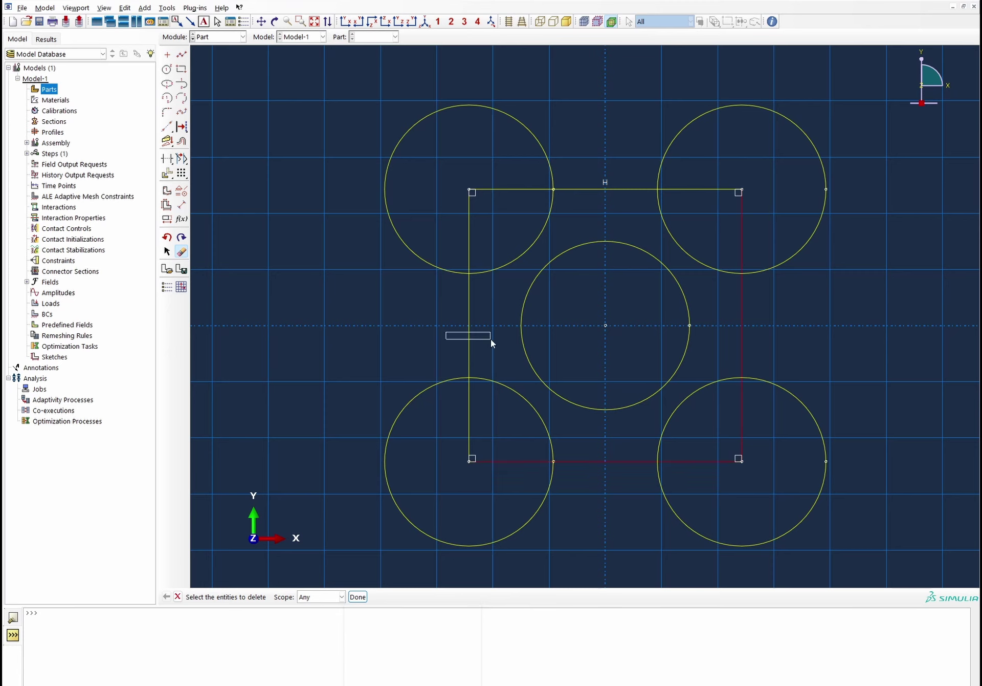
pyautogui.keyDown('shift'); pyautogui.click(603, 187); pyautogui.keyUp('shift')
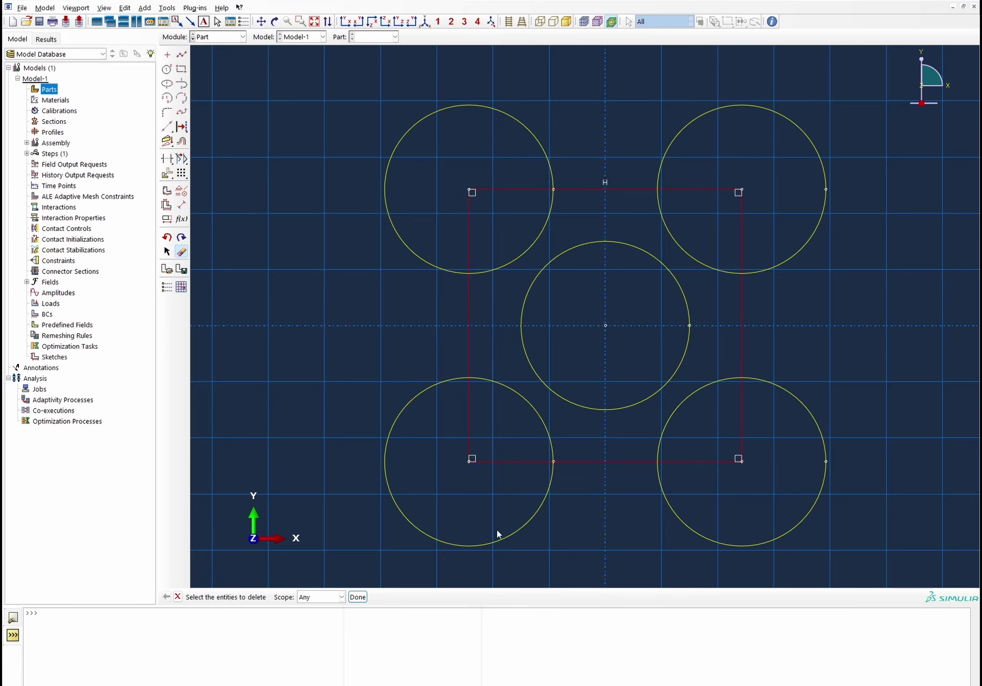
pyautogui.click(358, 597)
pyautogui.rightClick(237, 292)
pyautogui.click(283, 358)
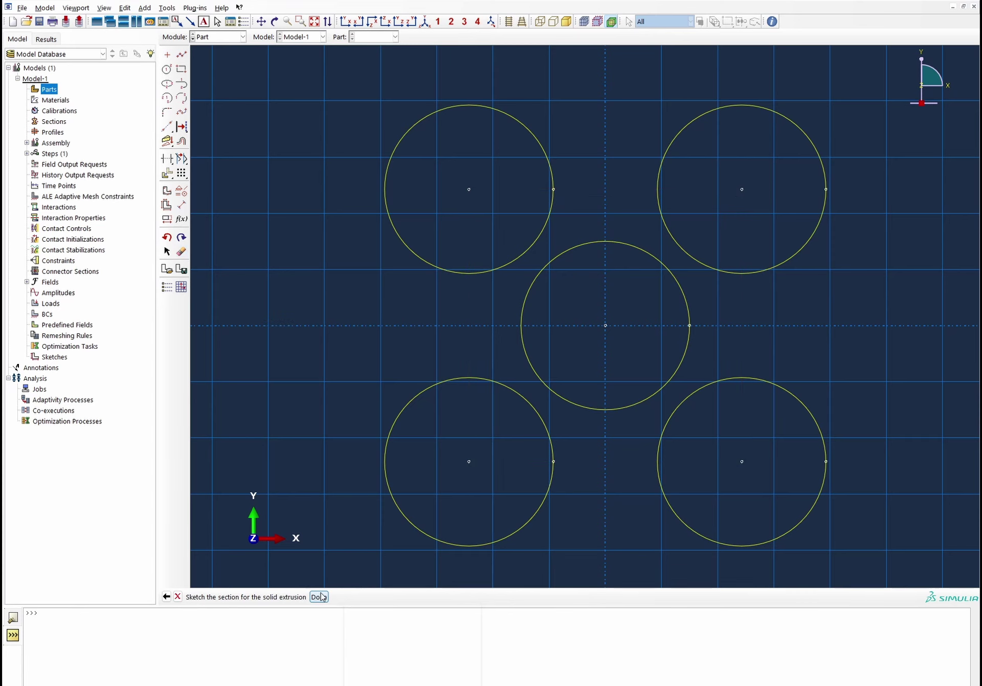
# Finish the five-circle section and extrude it to a depth of 50
pyautogui.click(320, 596)
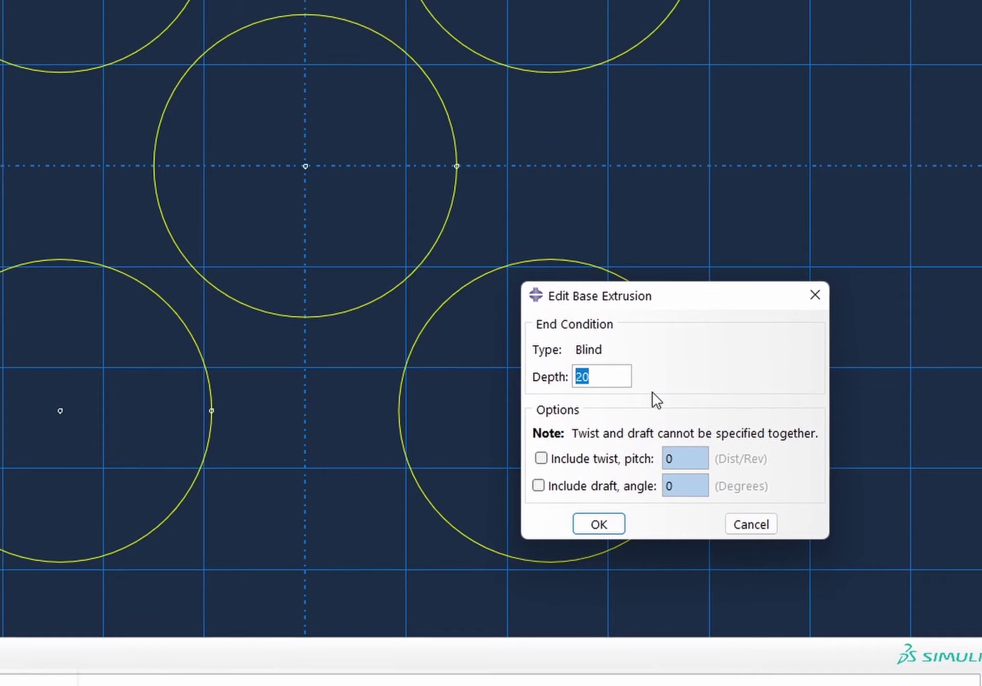
pyautogui.write('5')
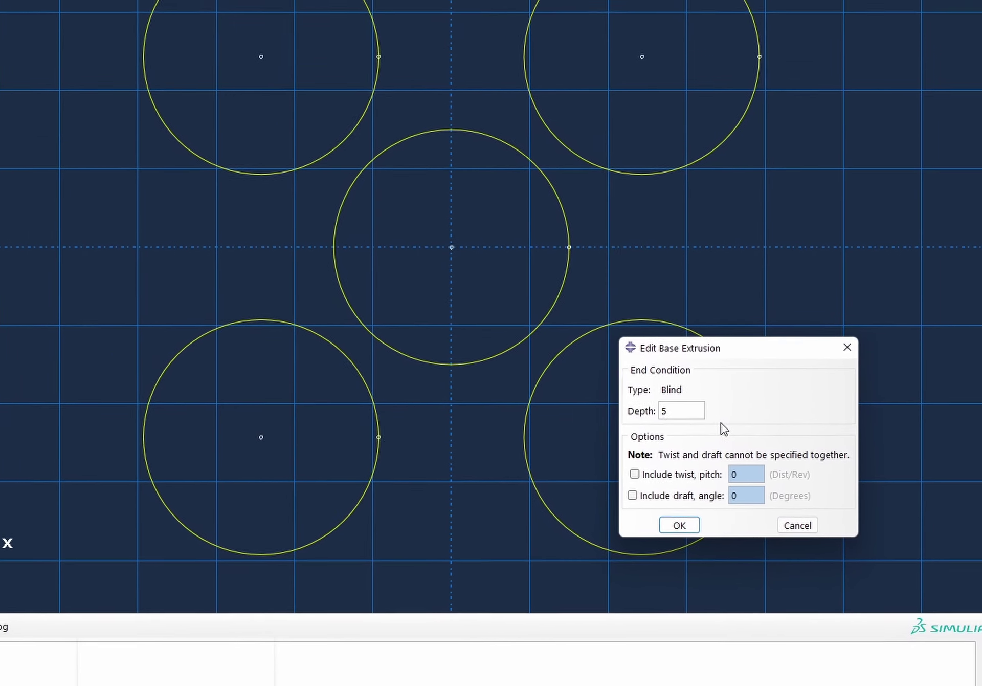
pyautogui.write('0')
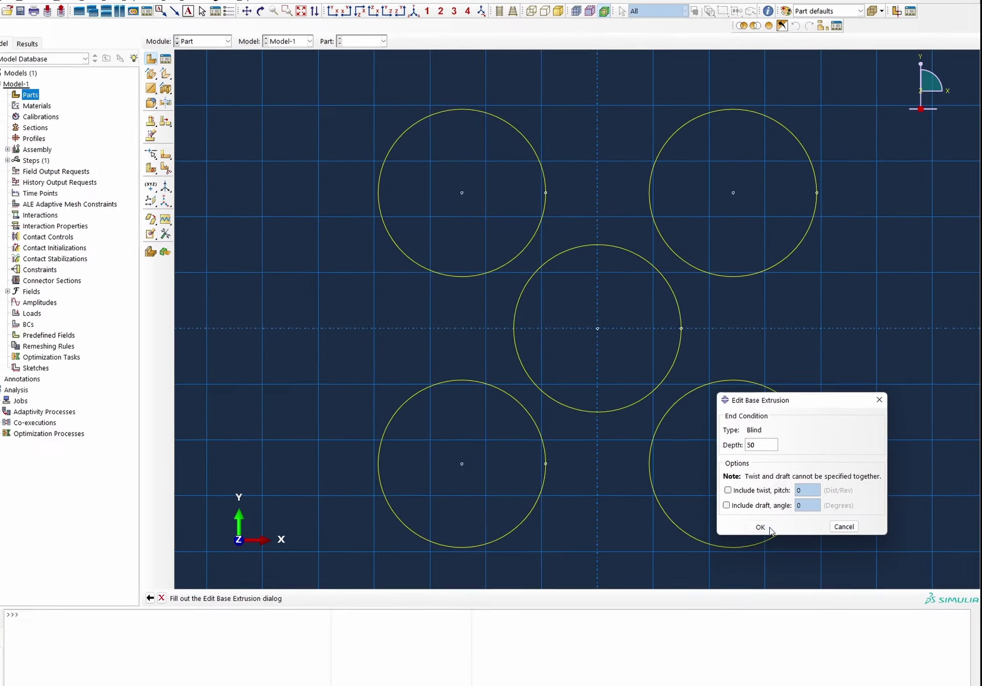
pyautogui.click(744, 527)
pyautogui.scroll(1, 445, 276)
pyautogui.scroll(-2, 460, 297)
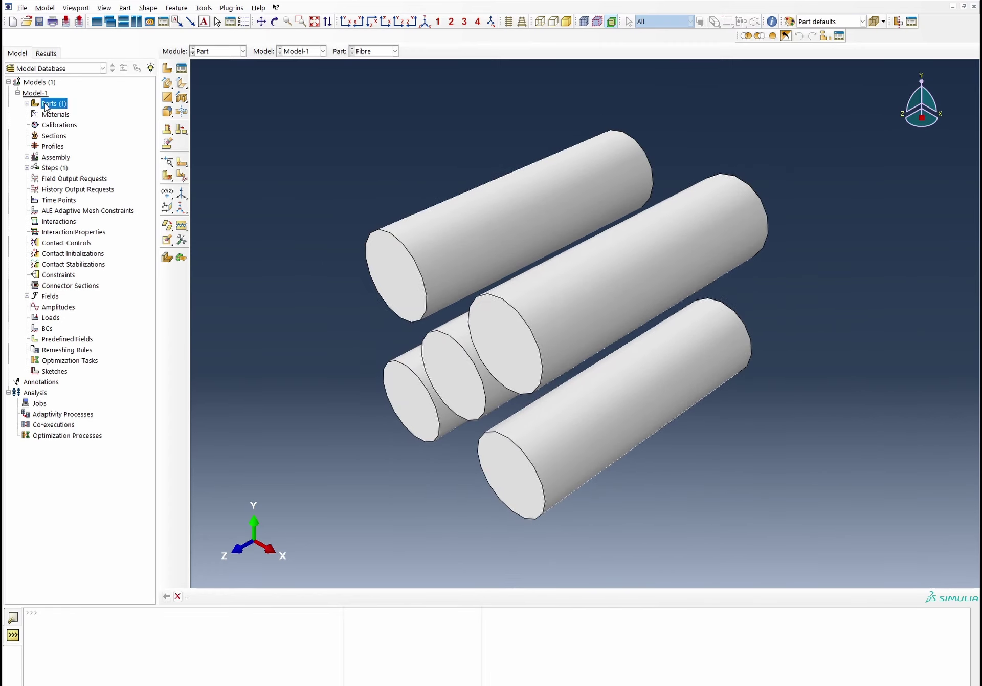
# Create a second 3D deformable solid extrusion part named Matrix with approximate size 200
pyautogui.click(167, 68)
pyautogui.write('Matrix')
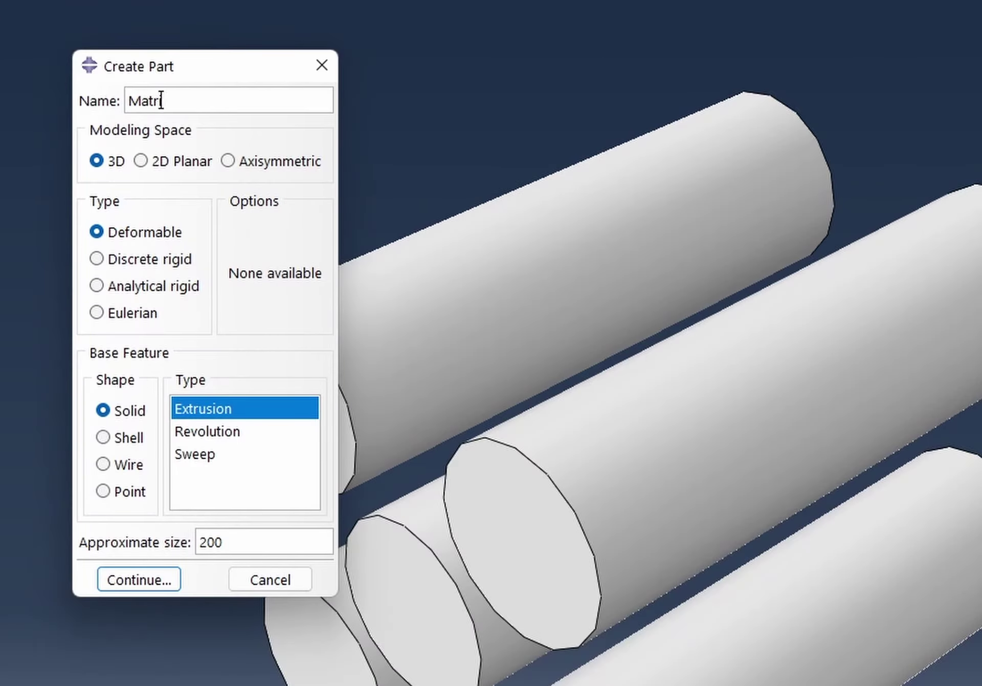
pyautogui.press('Return')
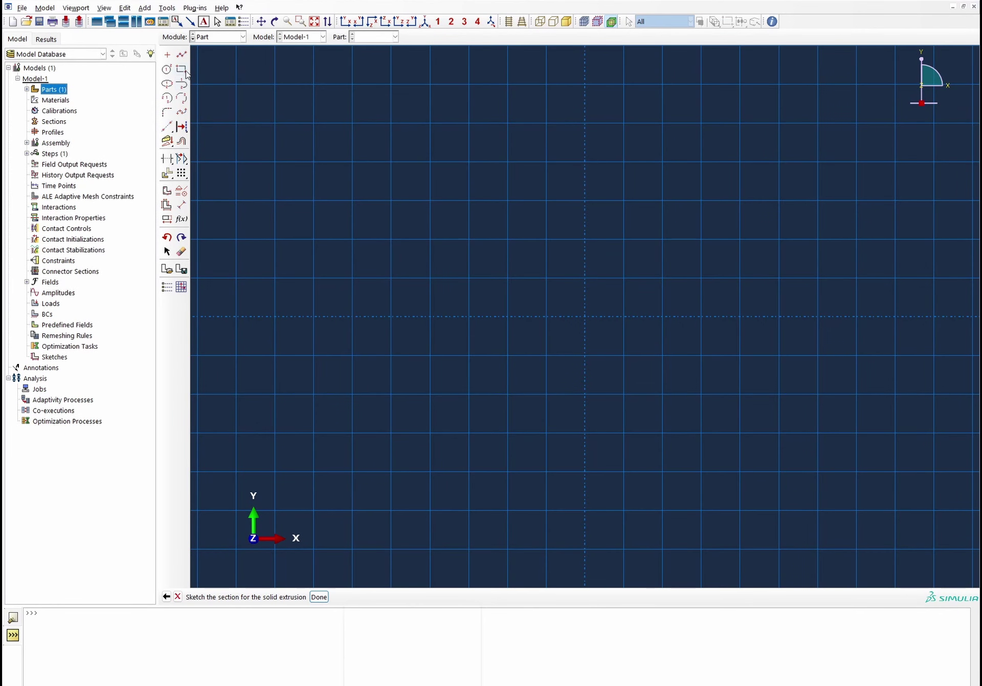
# Sketch the matrix section as a rectangle from corner (-12.135, -12.135) to (12.135, 12.135)
pyautogui.click(183, 71)
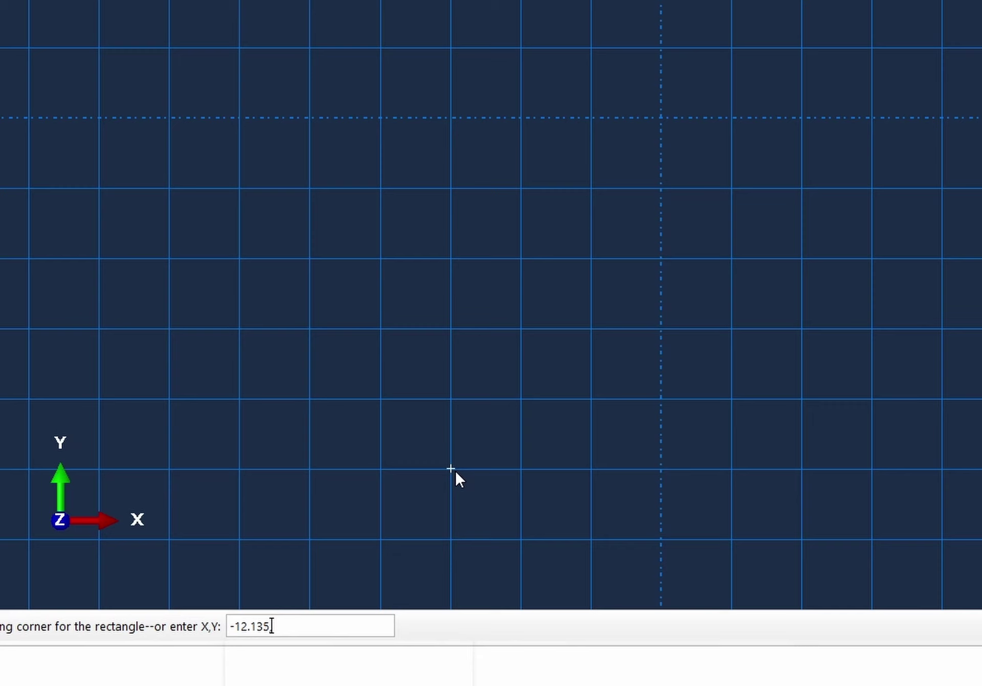
pyautogui.write('-12.135,-12.135')
pyautogui.press('Return')
pyautogui.write('12.135,1235')
pyautogui.press('Return')
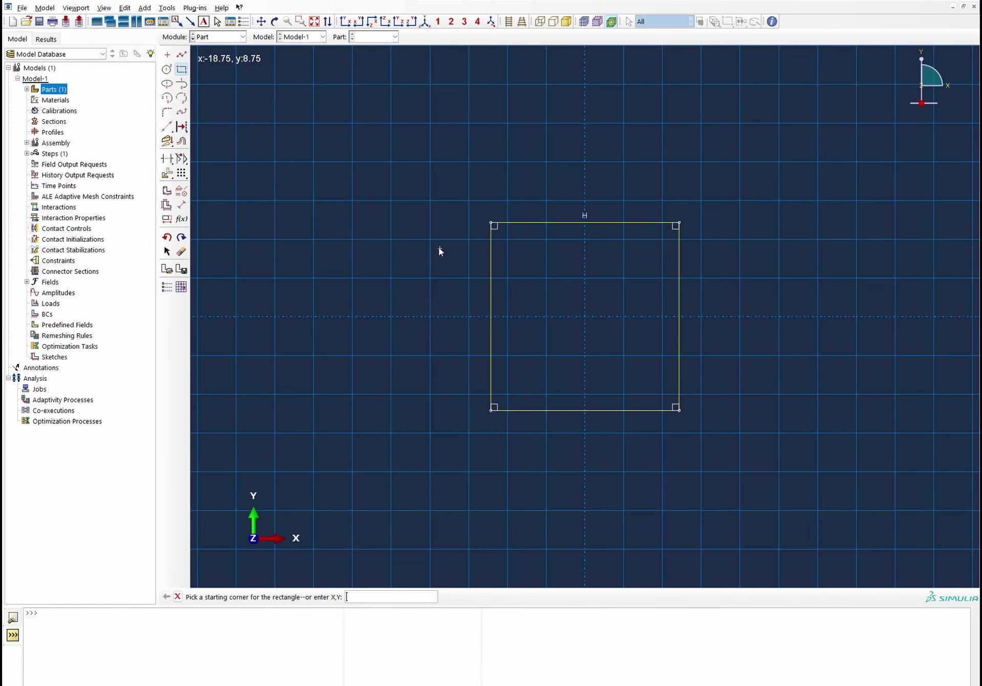
pyautogui.rightClick(429, 6)
pyautogui.click(471, 299)
# Finish the square matrix section and extrude it to a depth of 50
pyautogui.click(319, 597)
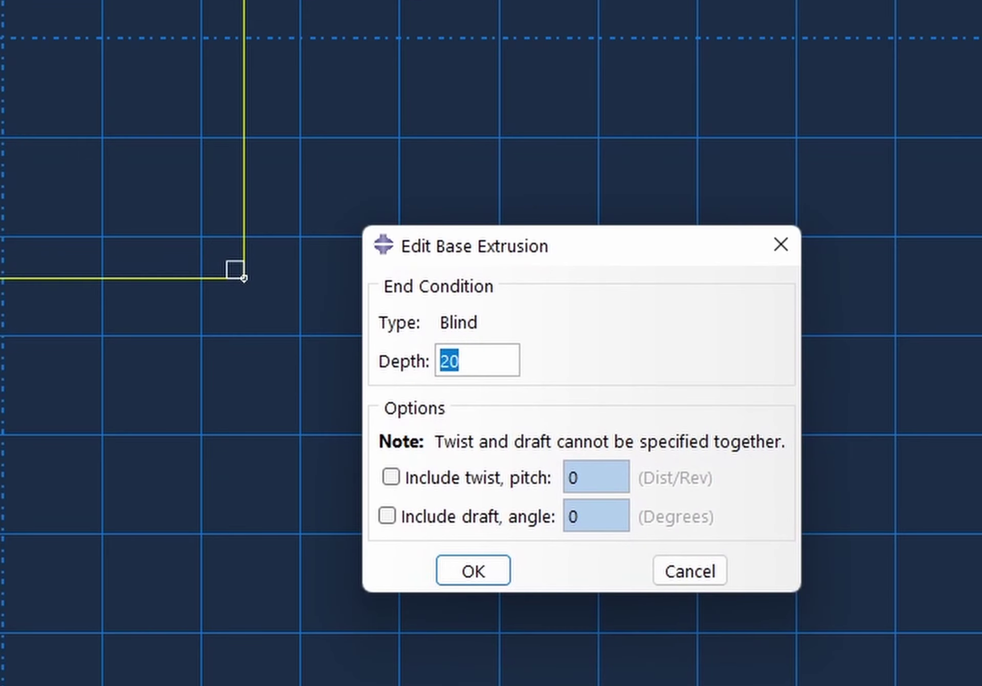
pyautogui.write('50')
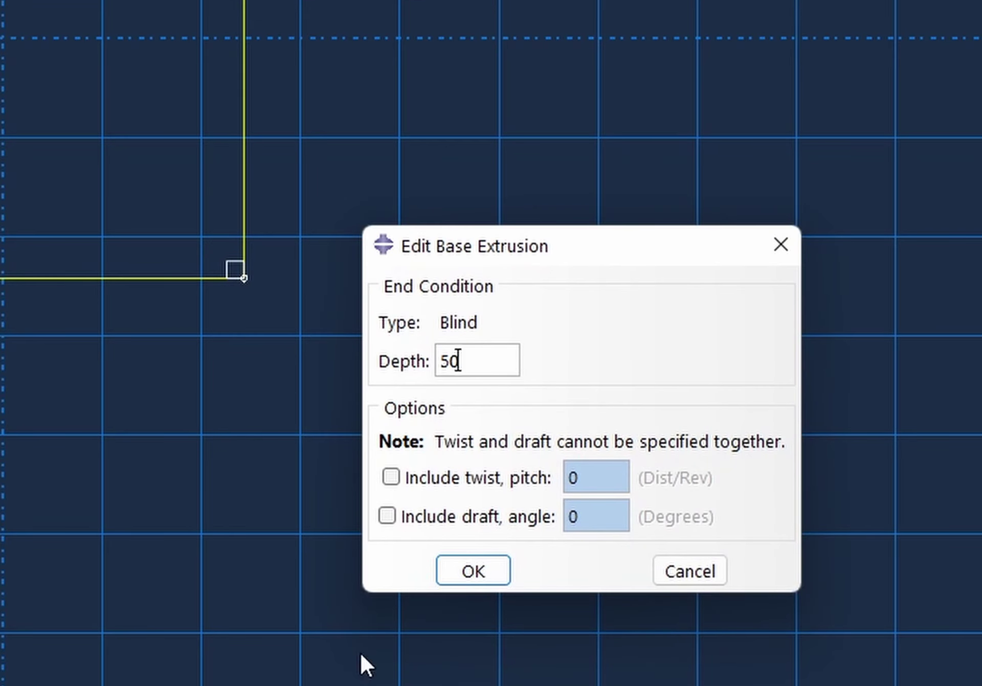
pyautogui.click(463, 575)
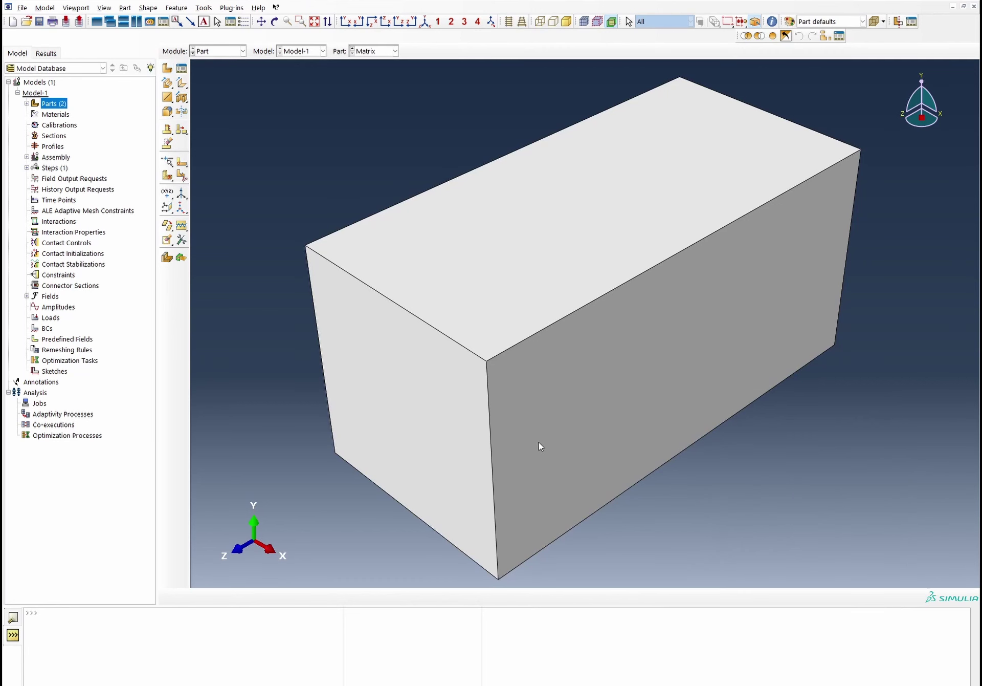
# Create dependent assembly instances of both the Fibre and Matrix parts
pyautogui.click(27, 157)
pyautogui.doubleClick(61, 168)
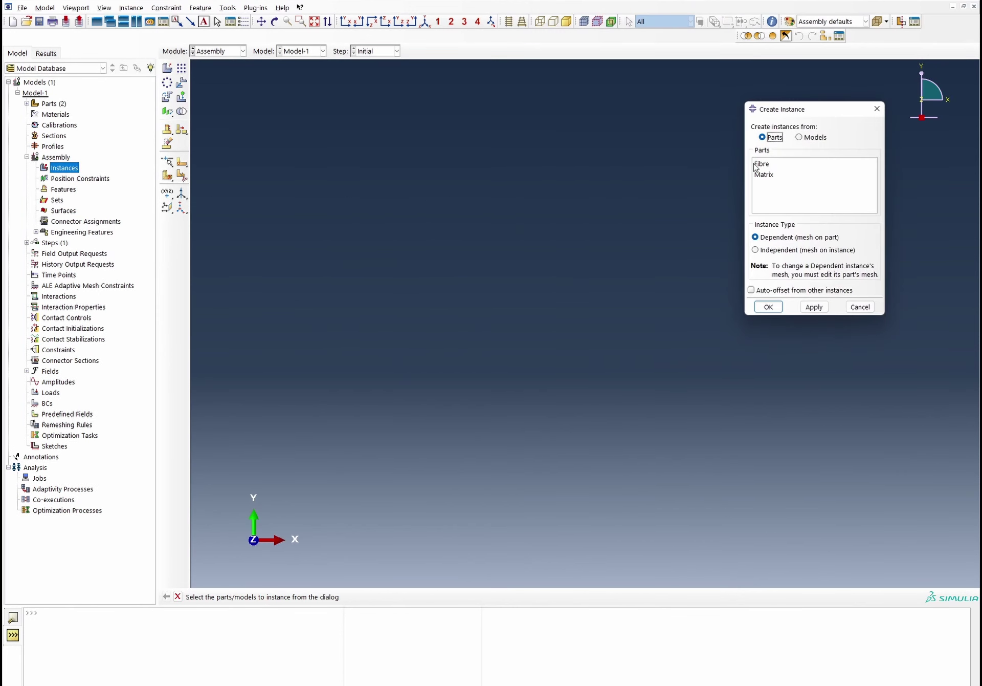
pyautogui.click(753, 165)
pyautogui.keyDown('shift'); pyautogui.click(764, 174); pyautogui.keyUp('shift')
pyautogui.click(765, 307)
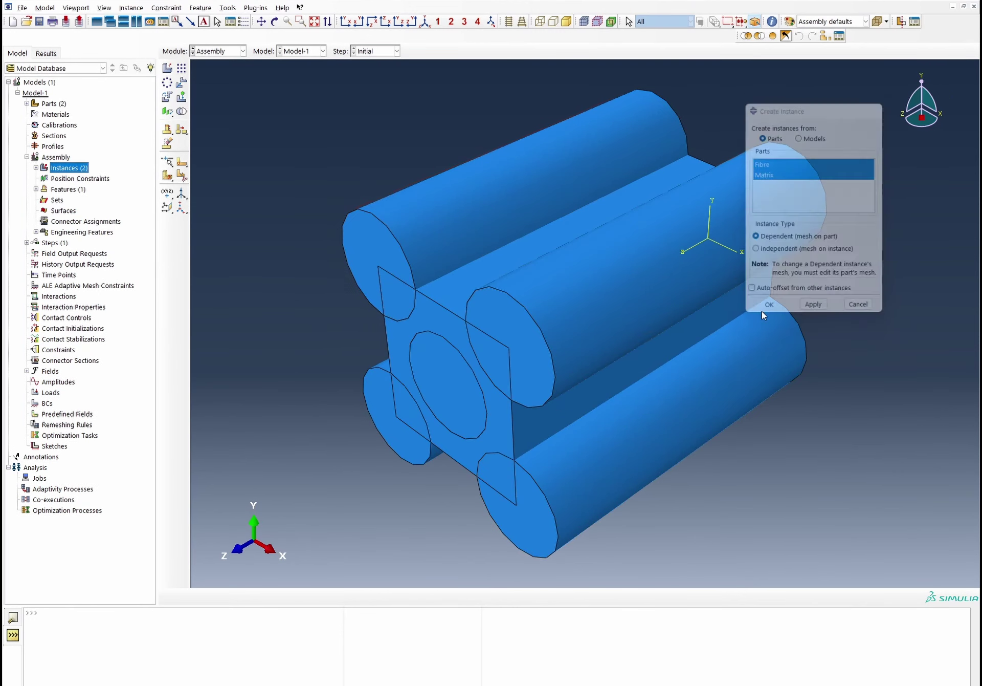
# Merge the geometry of both instances into a new part named SquareUnitCell, suppressing the originals and retaining intersecting boundaries
pyautogui.click(275, 21)
pyautogui.moveTo(450, 307); pyautogui.dragTo(678, 355)
pyautogui.rightClick(856, 354)
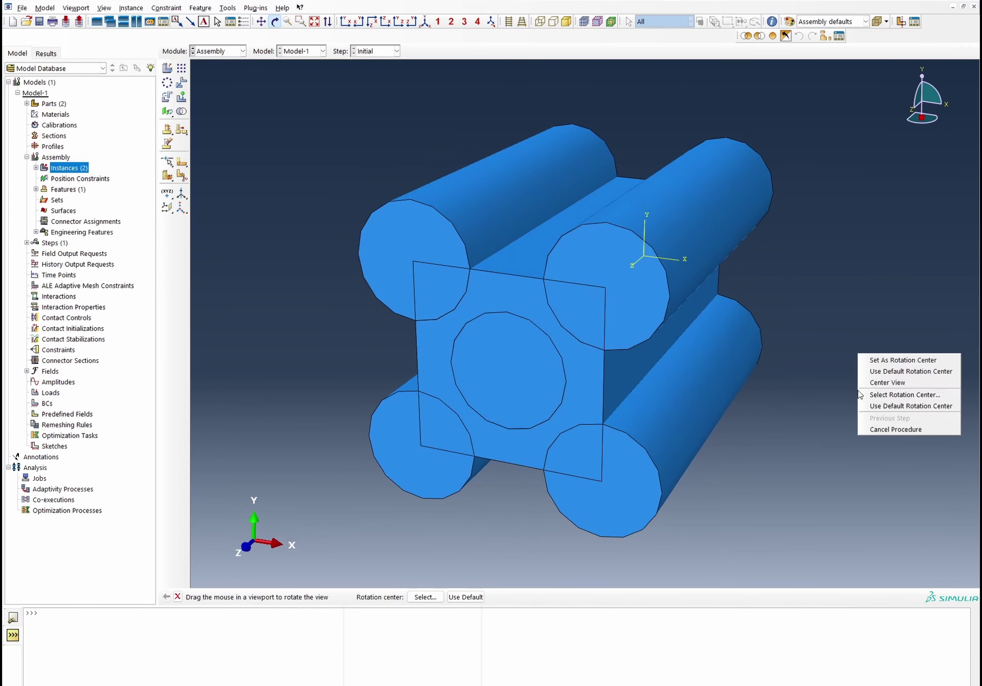
pyautogui.click(899, 430)
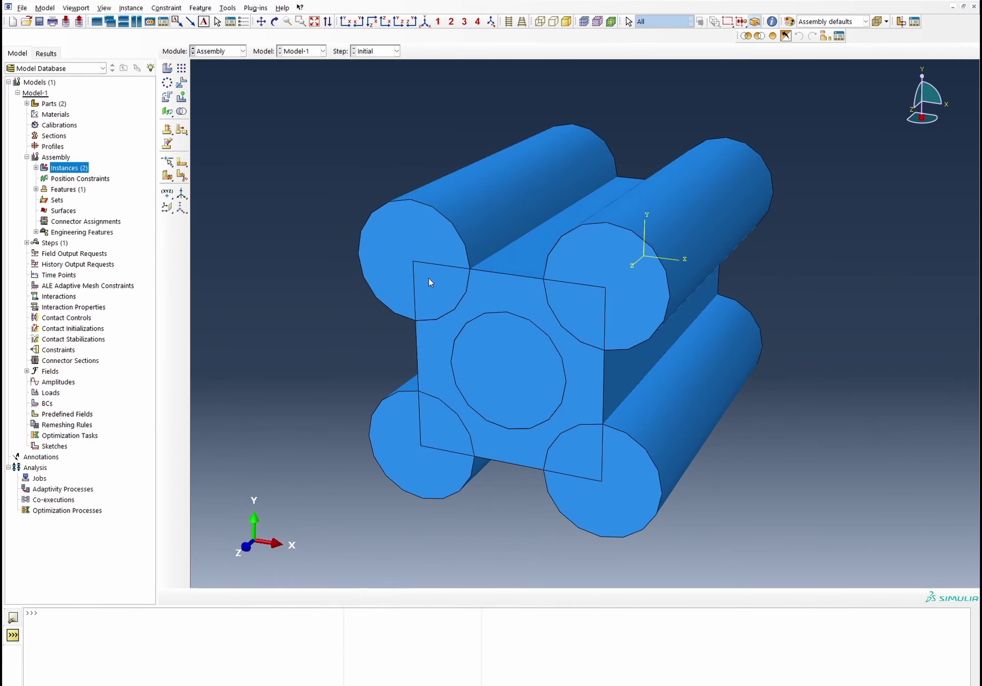
pyautogui.click(181, 111)
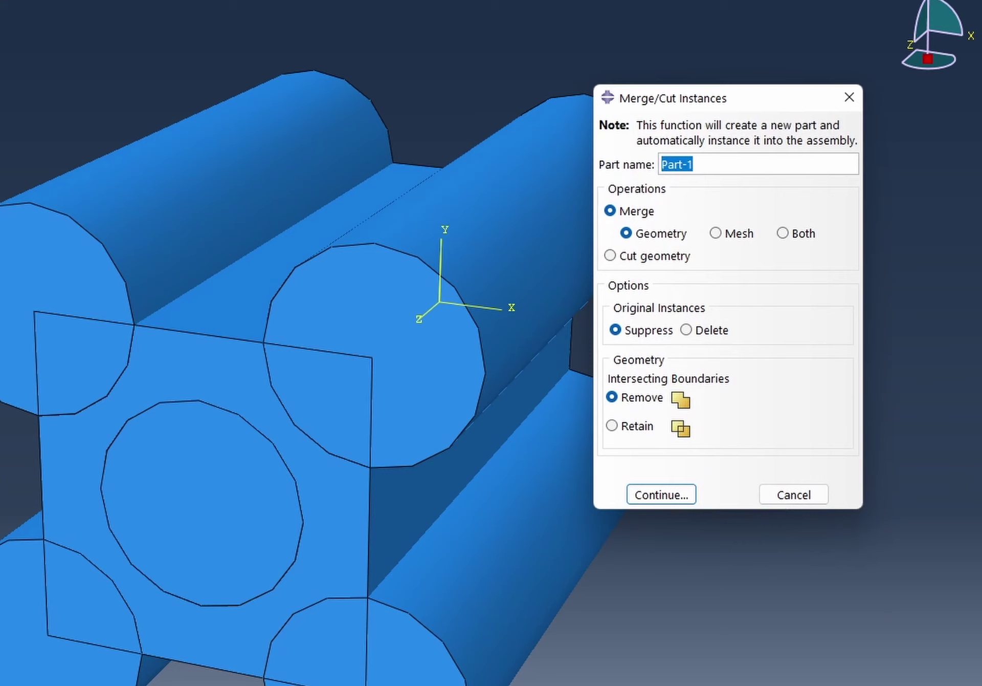
pyautogui.write('Sc')
pyautogui.write('quareUnitCell')
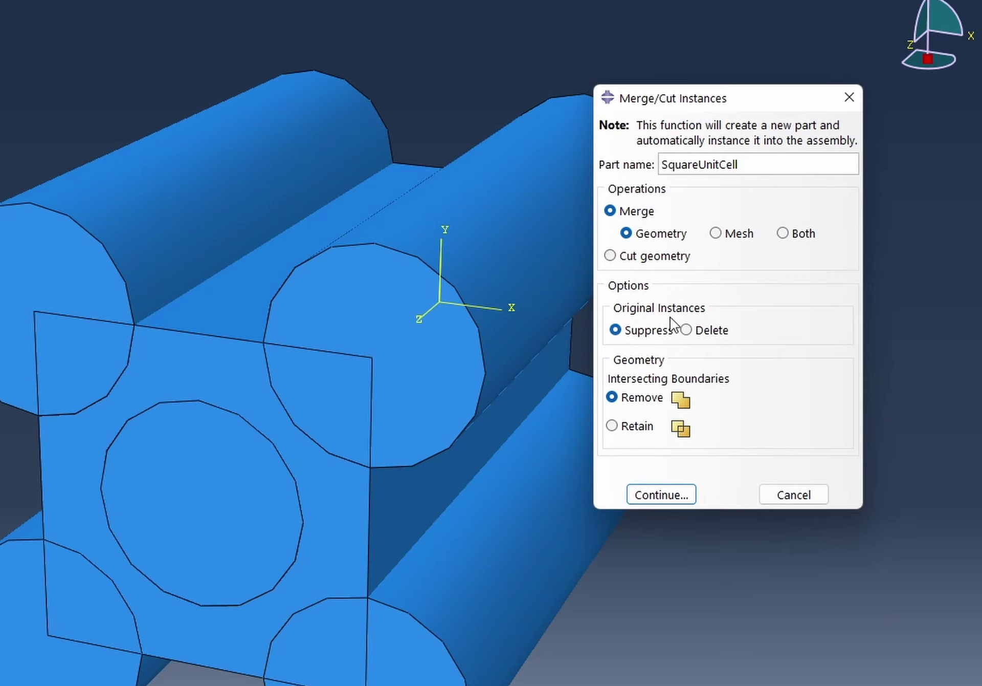
pyautogui.click(637, 426)
pyautogui.click(661, 494)
pyautogui.moveTo(314, 100); pyautogui.dragTo(682, 520)
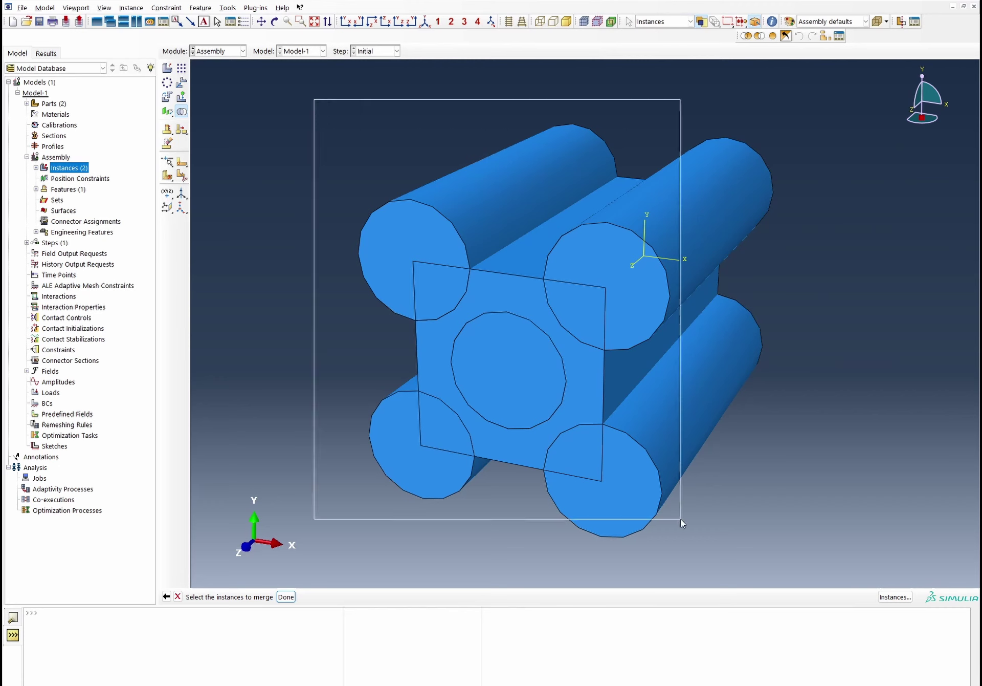
pyautogui.click(286, 596)
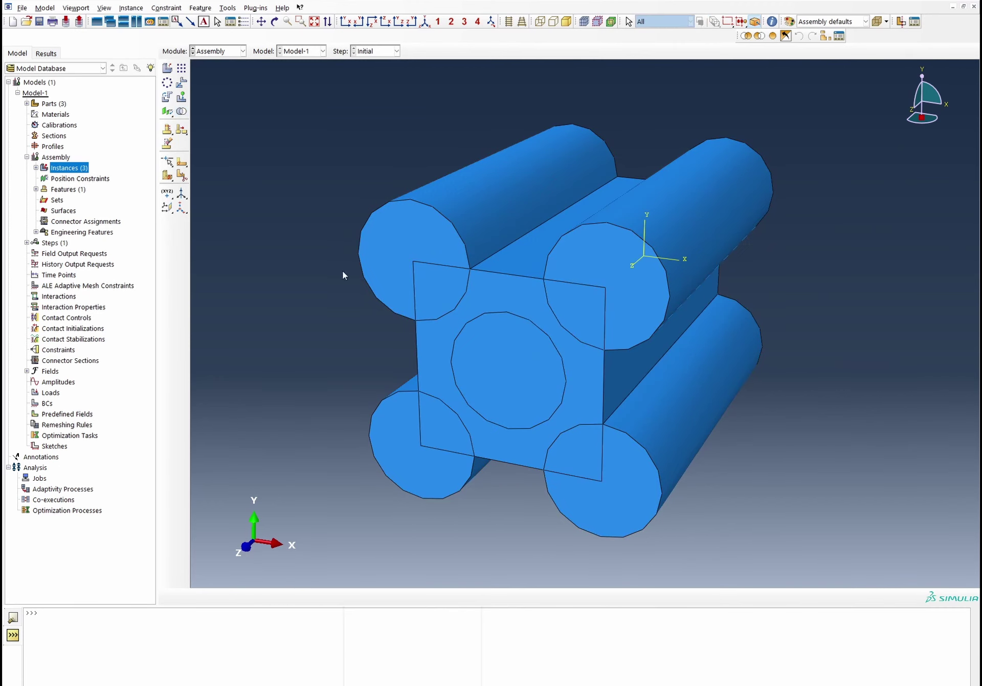
# Start an extruded cut on the SquareUnitCell part, sketching on the matrix end face around the central fibre
pyautogui.click(27, 104)
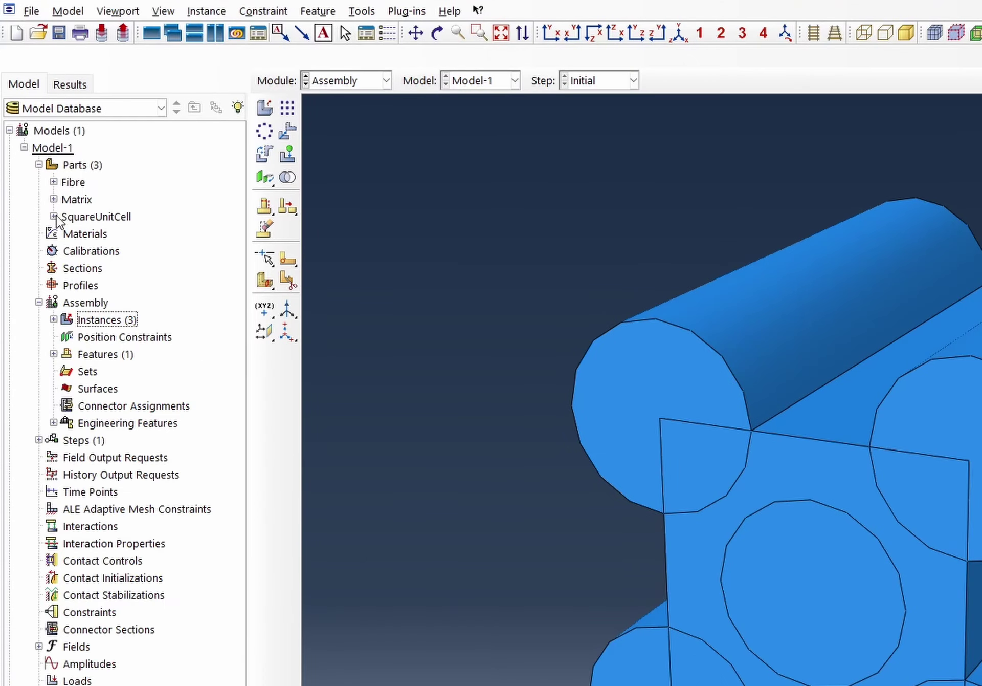
pyautogui.doubleClick(69, 136)
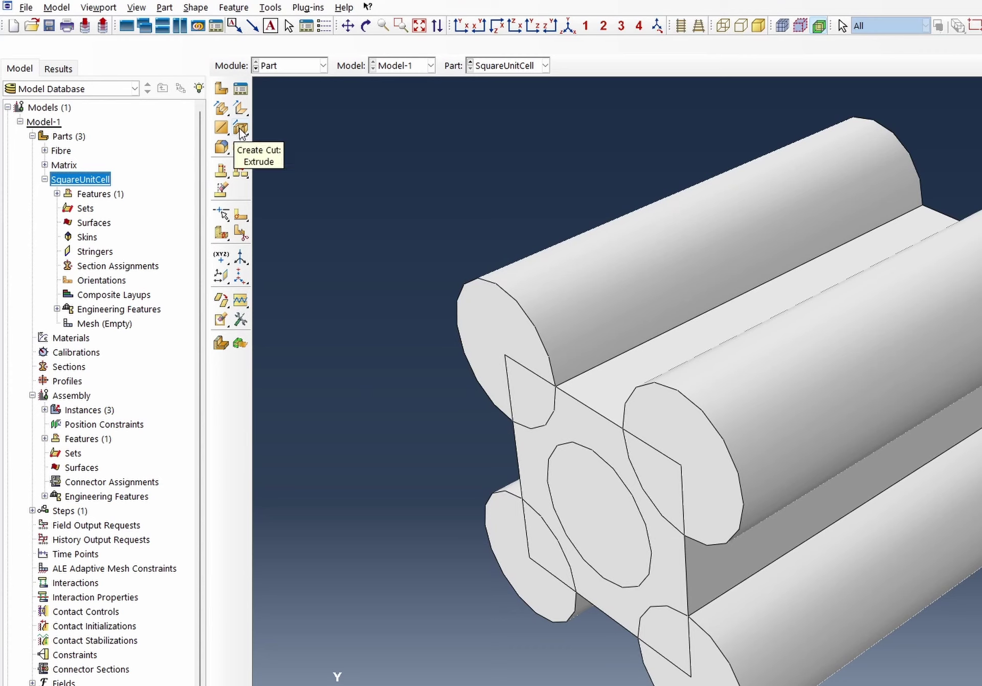
pyautogui.click(241, 131)
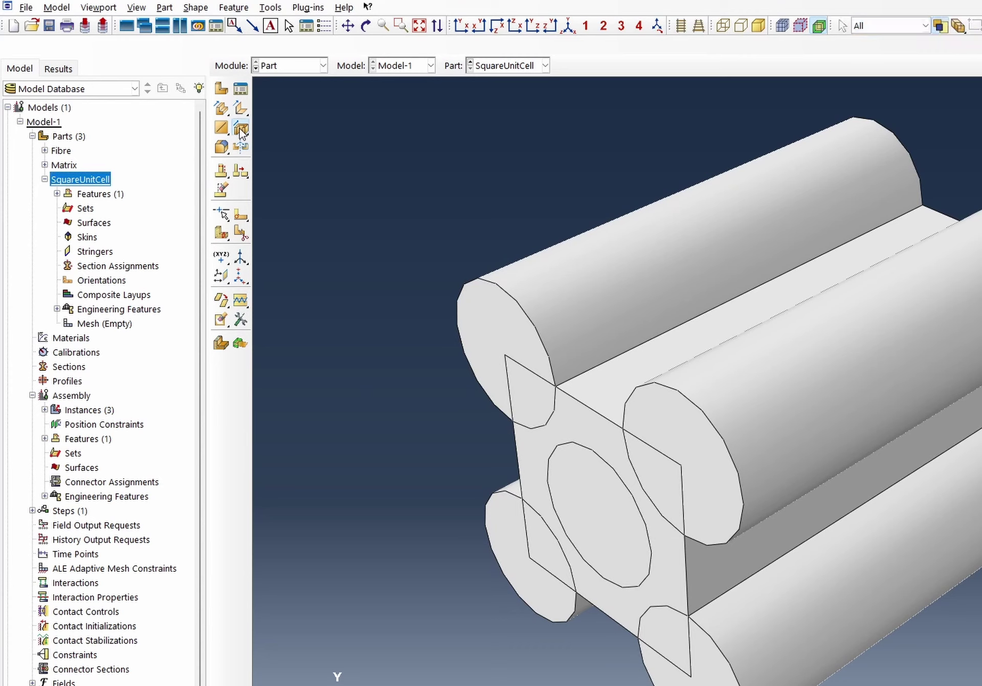
pyautogui.click(530, 481)
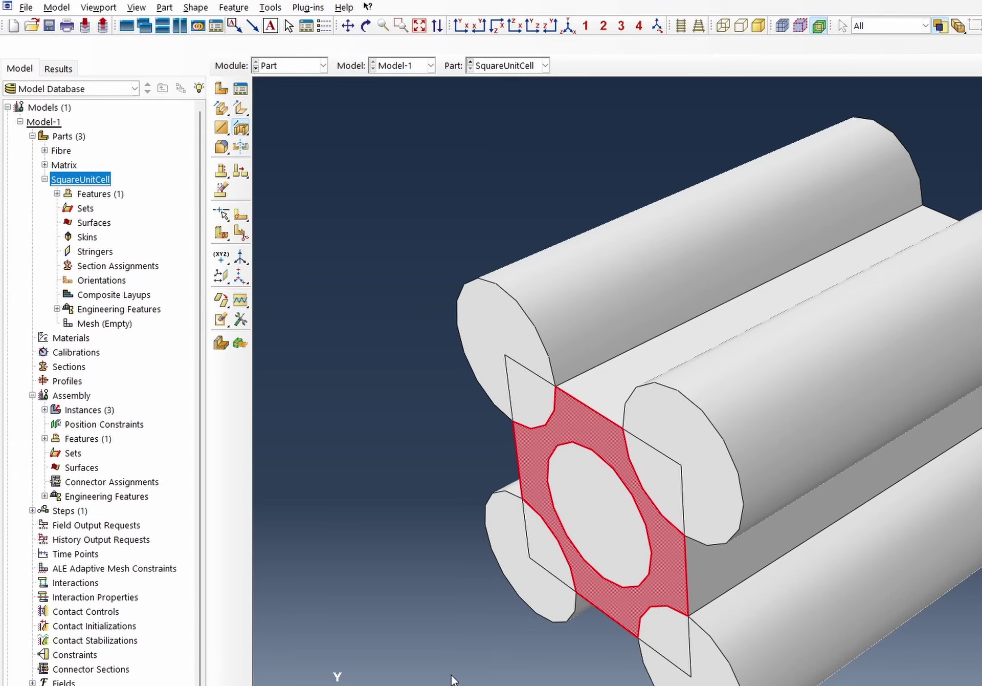
pyautogui.click(520, 454)
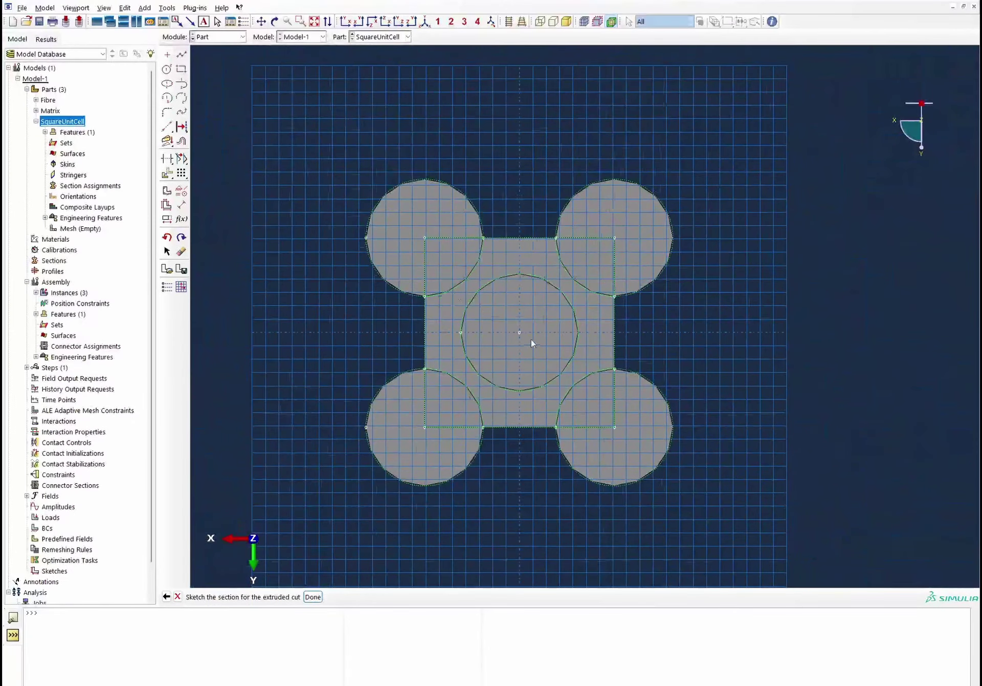
# Sketch a square on the matrix corners inside a larger rectangle enclosing all fibres, and cut the section Through All
pyautogui.click(181, 68)
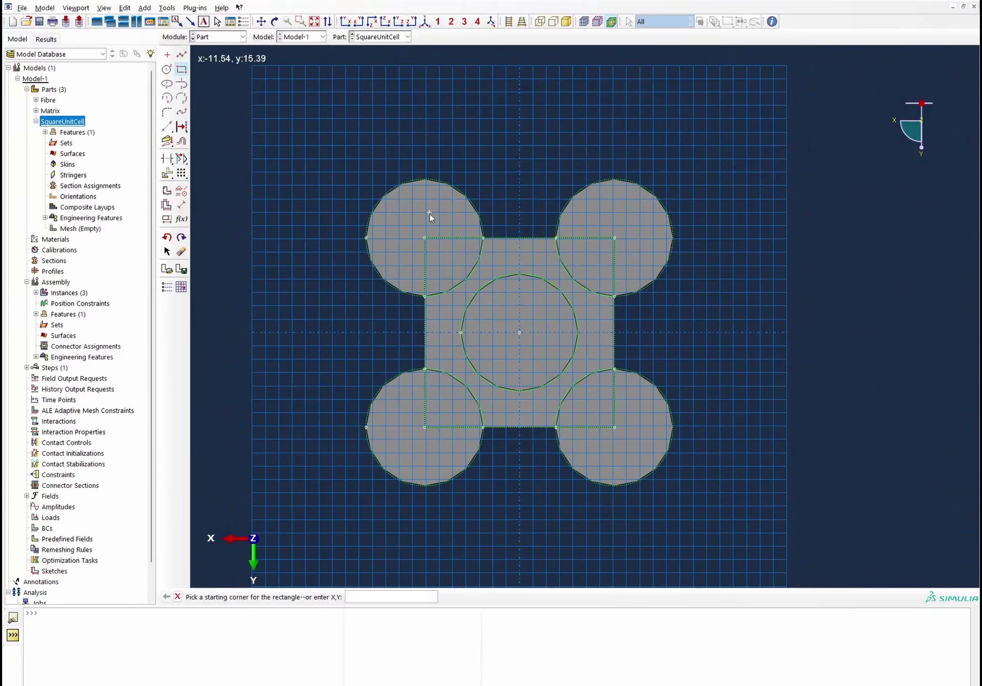
pyautogui.click(424, 238)
pyautogui.click(615, 427)
pyautogui.click(305, 123)
pyautogui.click(720, 511)
pyautogui.rightClick(767, 451)
pyautogui.click(791, 499)
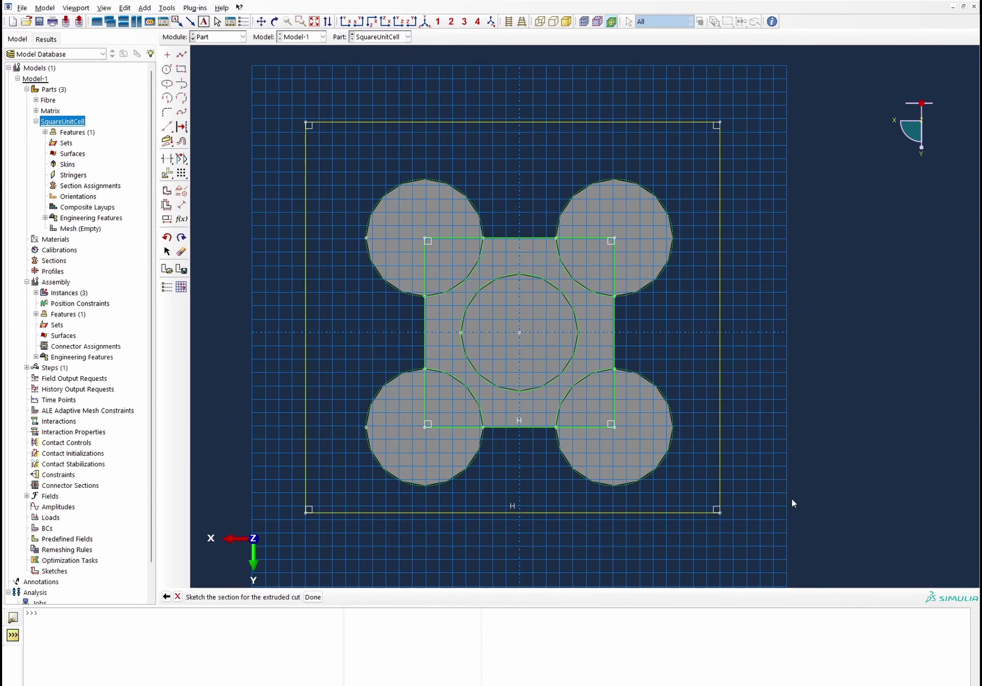
pyautogui.click(310, 598)
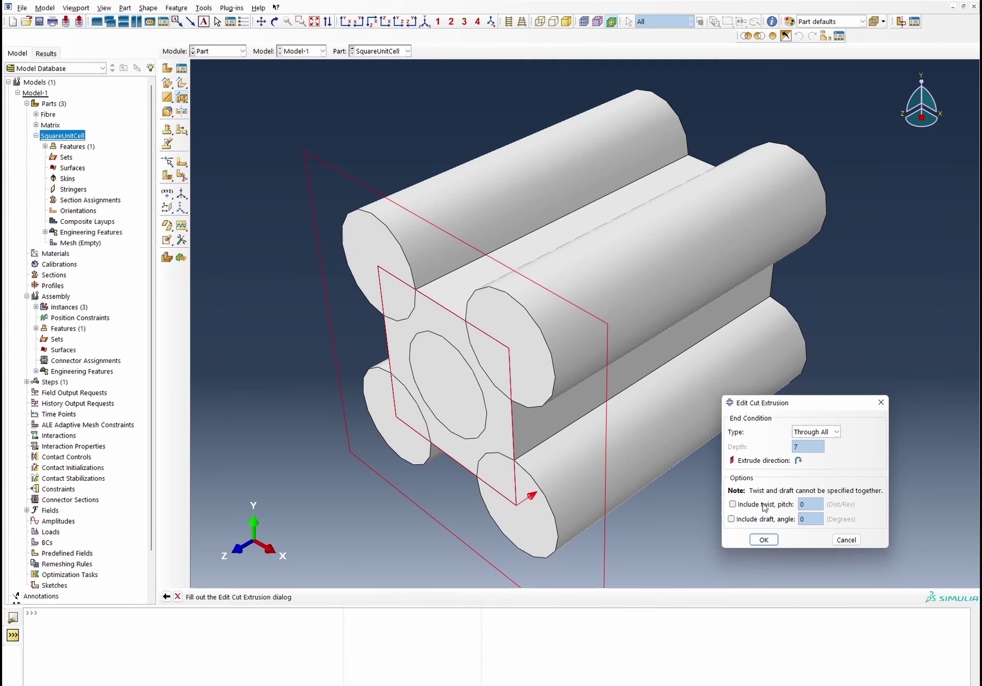
pyautogui.click(764, 541)
# Seed the trimmed SquareUnitCell part for meshing with an approximate global size of 2
pyautogui.click(275, 21)
pyautogui.moveTo(665, 286); pyautogui.dragTo(629, 361)
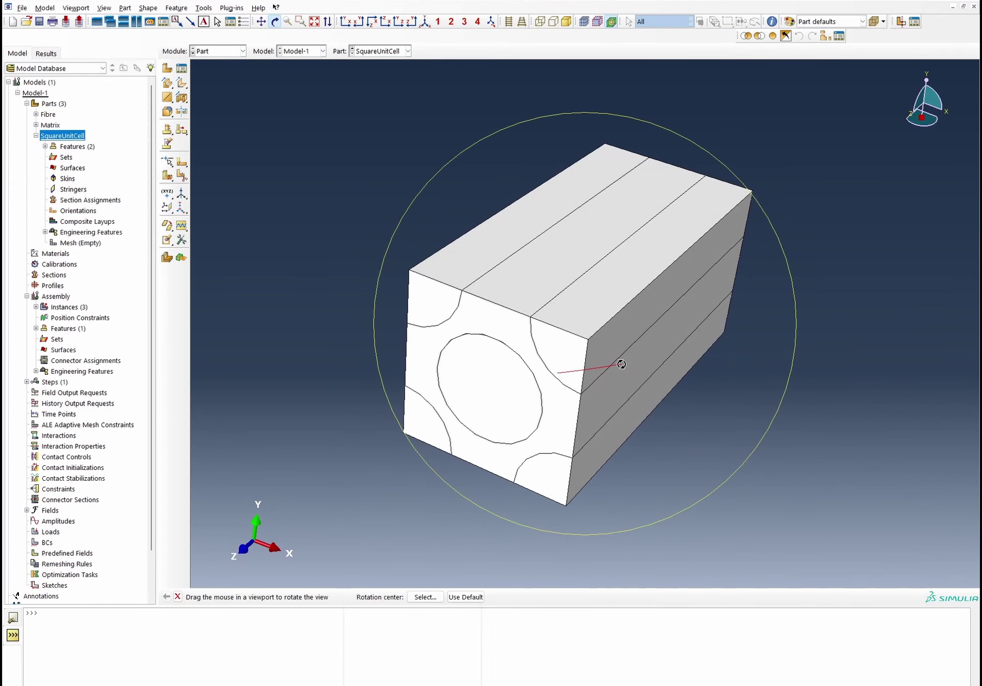
pyautogui.rightClick(787, 323)
pyautogui.doubleClick(80, 242)
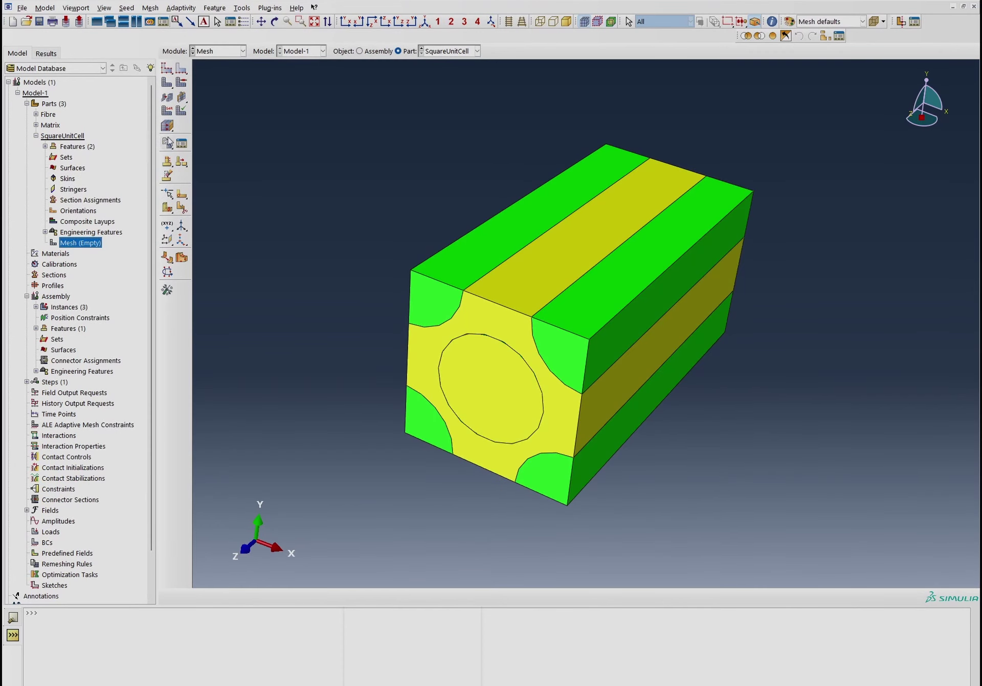
pyautogui.click(166, 69)
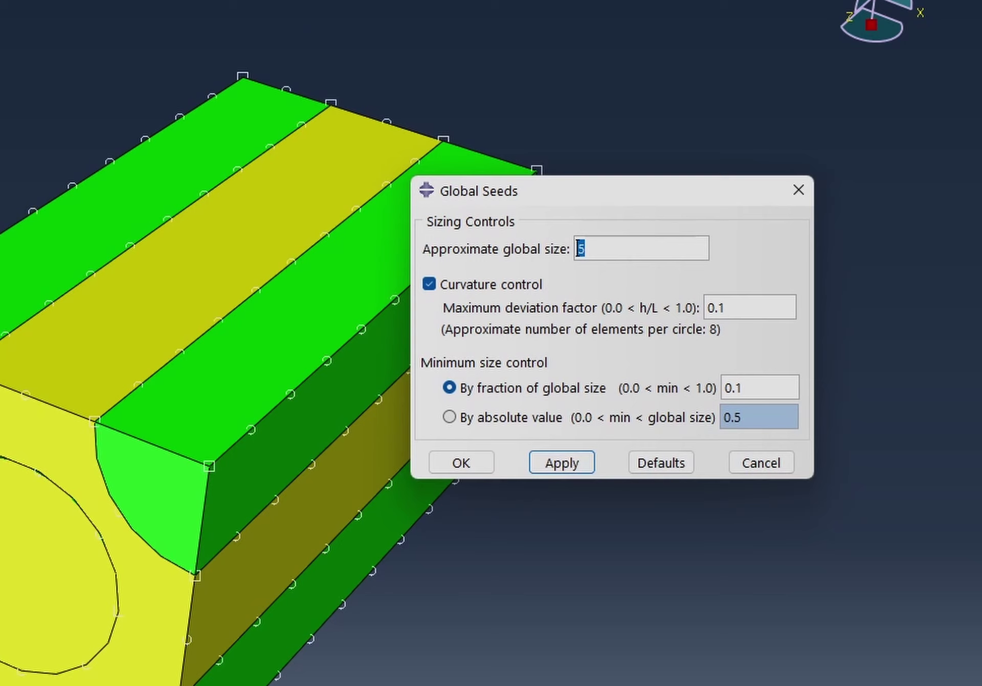
pyautogui.write('2')
pyautogui.click(569, 467)
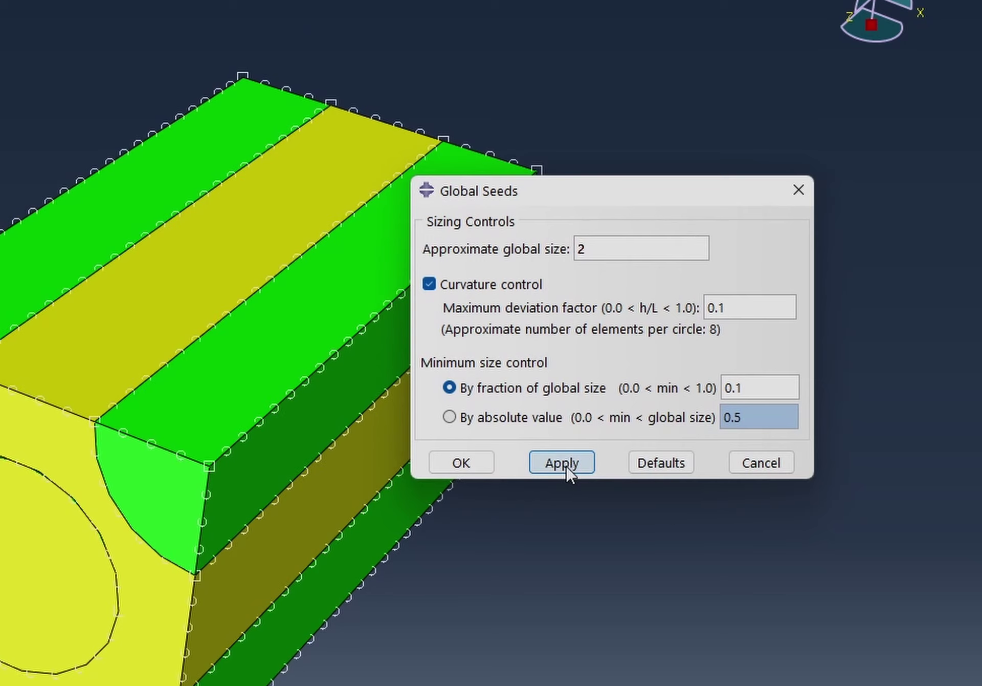
pyautogui.click(476, 465)
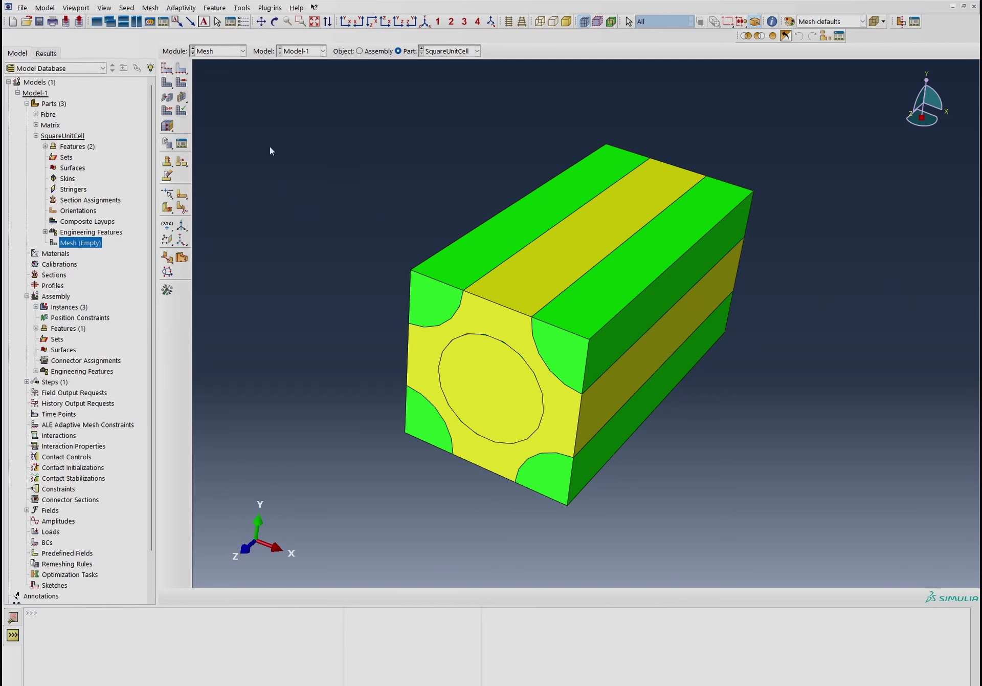
# Assign Hex mesh controls with the Sweep technique and Medial axis algorithm to all cells of the unit cell
pyautogui.click(182, 82)
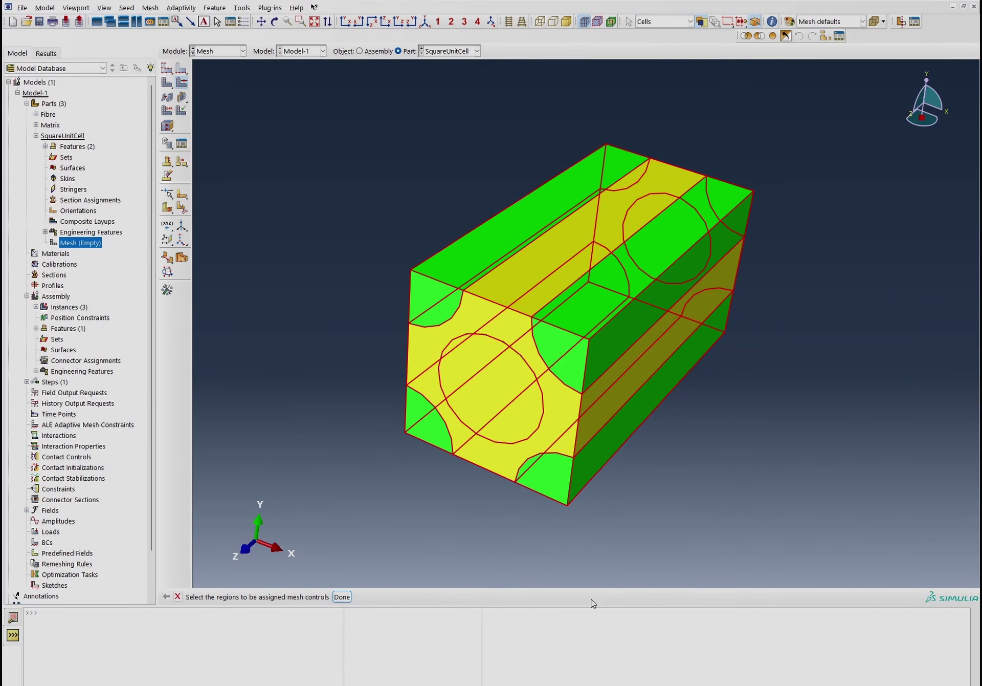
pyautogui.click(342, 597)
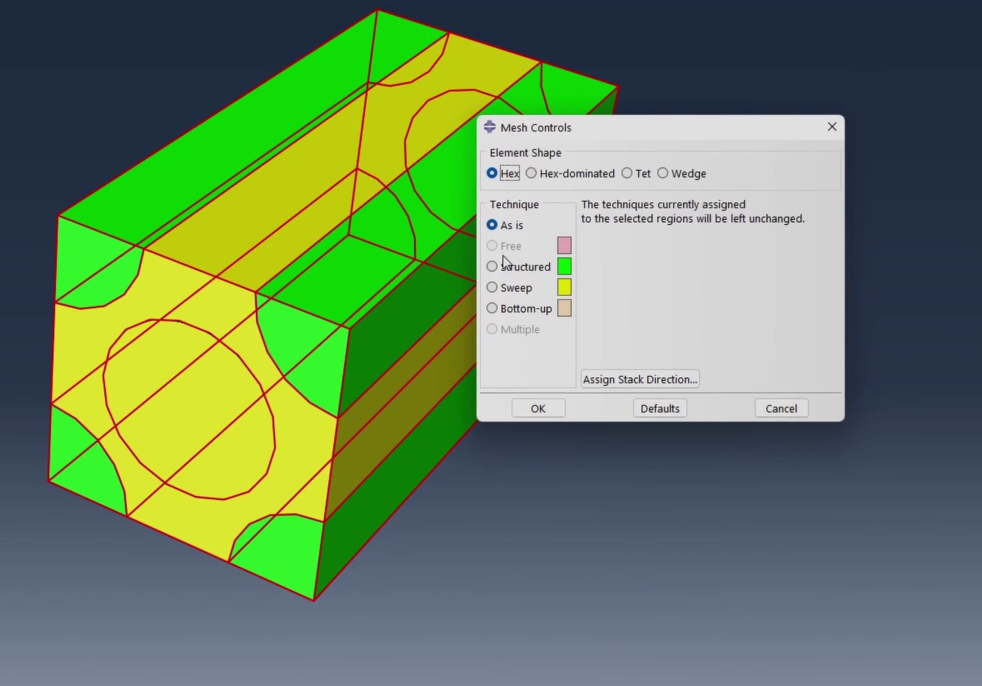
pyautogui.click(522, 289)
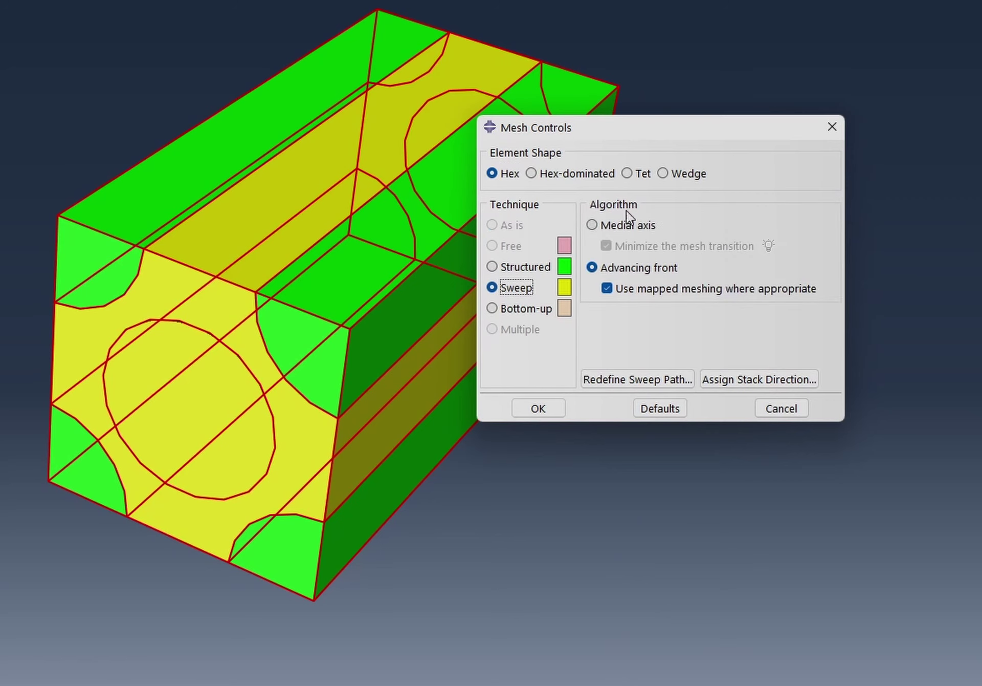
pyautogui.click(594, 225)
pyautogui.click(532, 410)
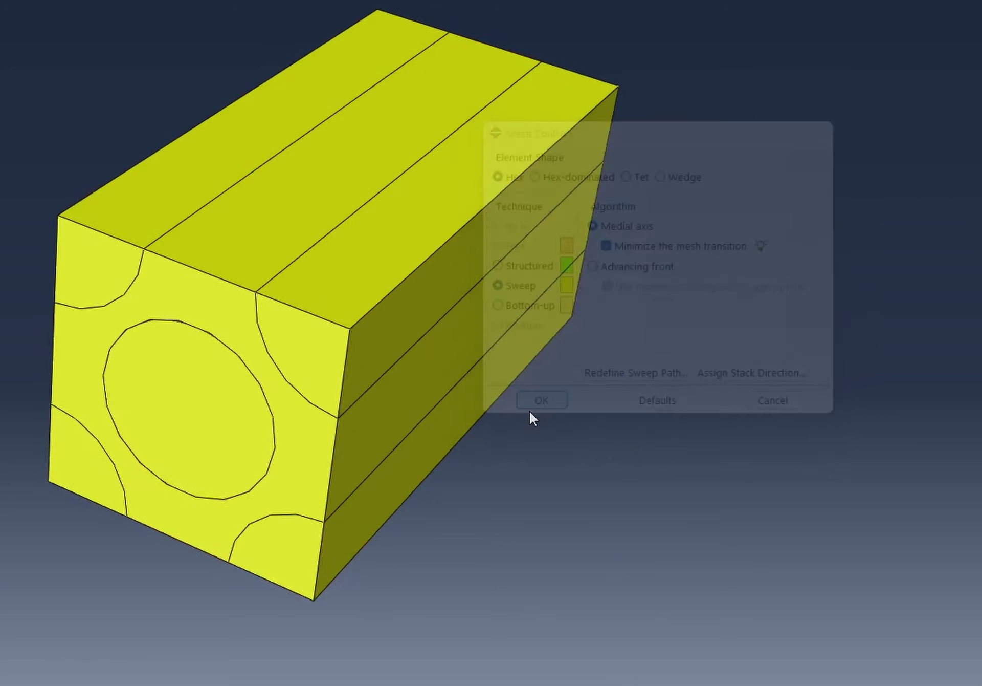
# Mesh the SquareUnitCell part and inspect the generated mesh
pyautogui.click(167, 83)
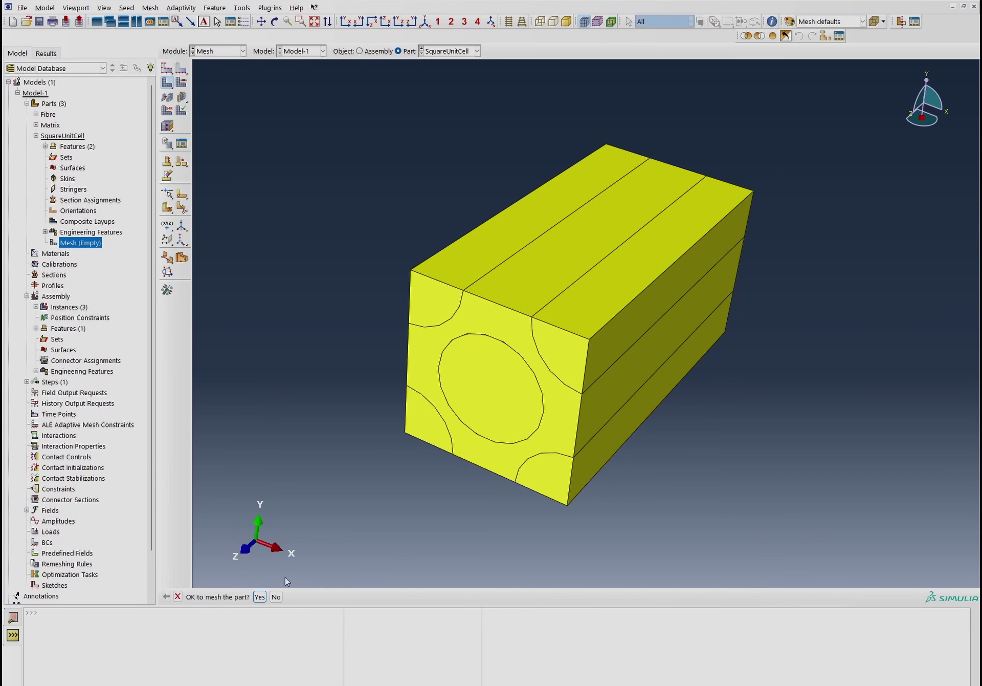
pyautogui.click(261, 598)
pyautogui.keyDown('ctrl'); pyautogui.keyDown('alt'); pyautogui.moveTo(321, 454); pyautogui.dragTo(307, 180); pyautogui.keyUp('alt'); pyautogui.keyUp('ctrl')
pyautogui.rightClick(249, 145)
pyautogui.click(273, 217)
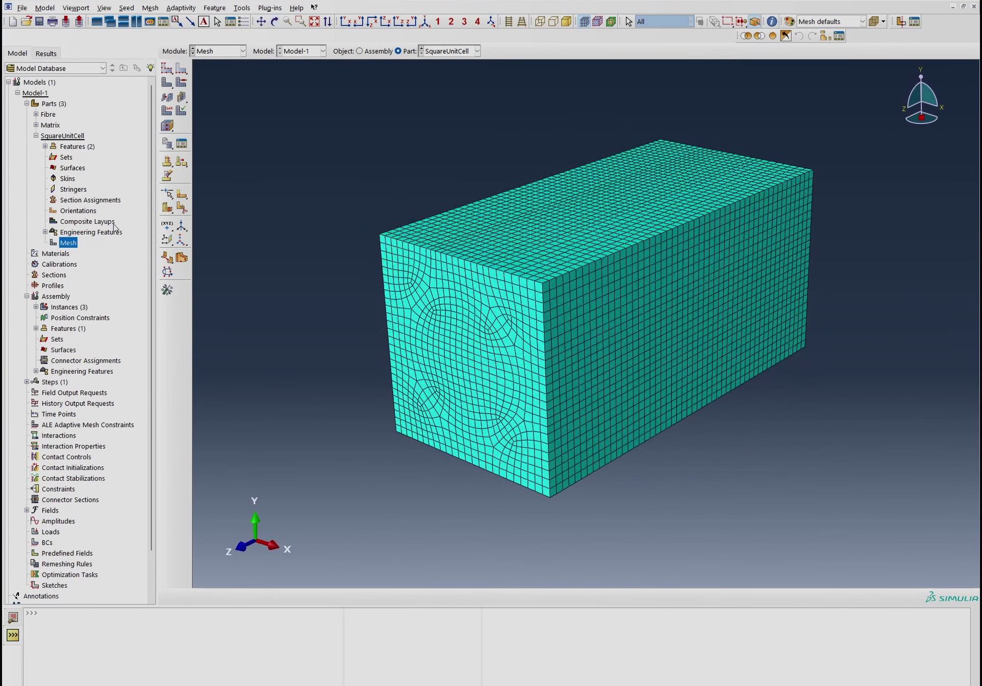
# Create a material named E-glass with isotropic elasticity, Young's modulus 73e3 and Poisson's ratio 0.2
pyautogui.doubleClick(46, 253)
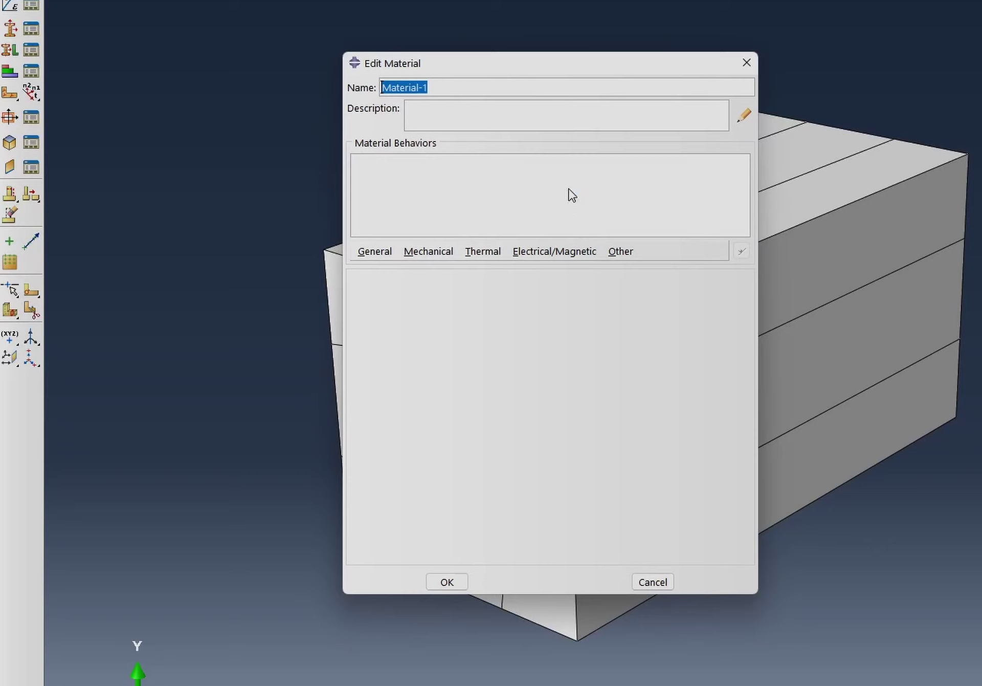
pyautogui.write('E')
pyautogui.click(429, 251)
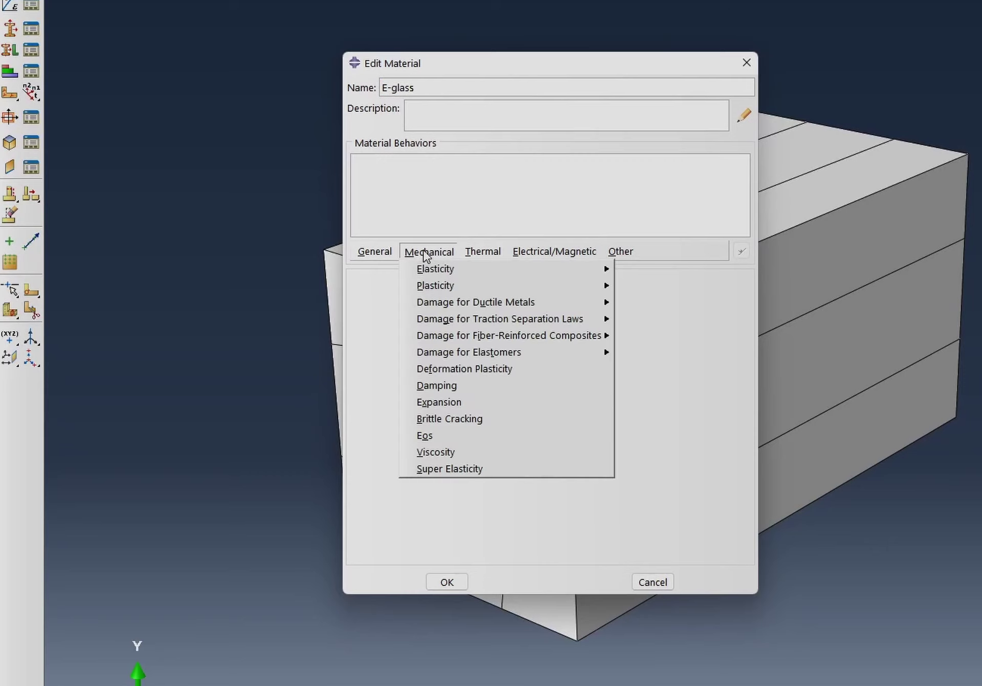
pyautogui.moveTo(440, 270)
pyautogui.click(645, 270)
pyautogui.click(431, 470)
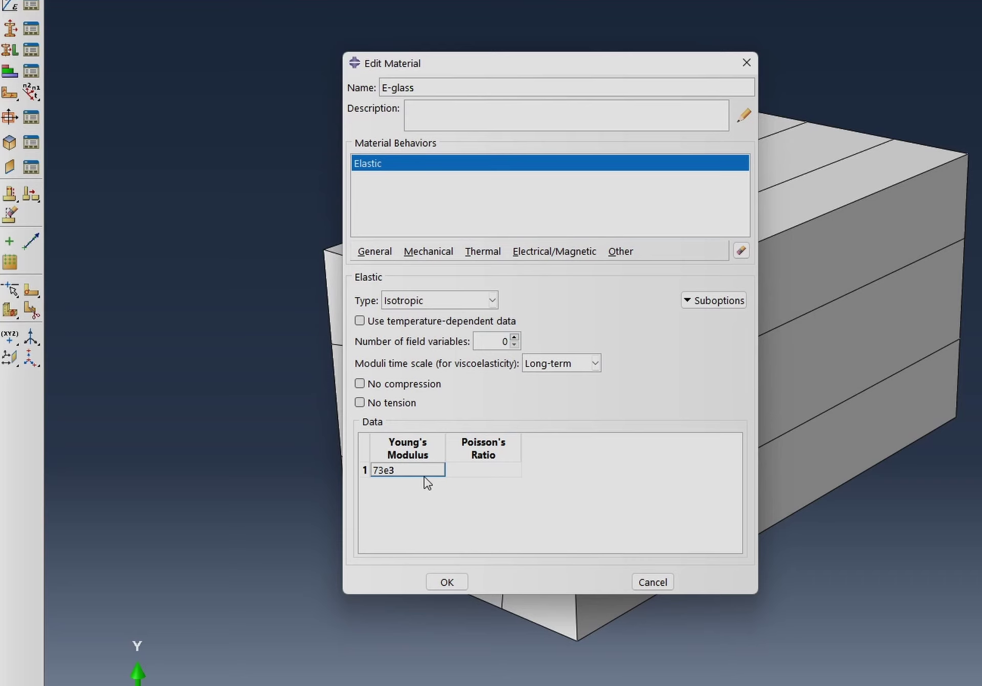
pyautogui.press('Tab')
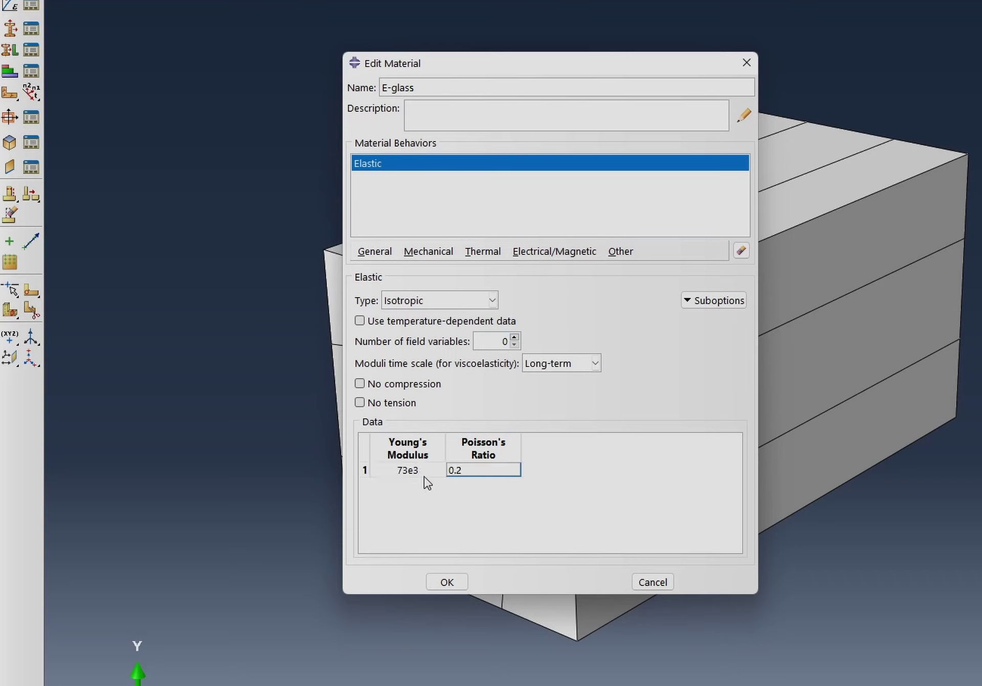
# Set the E-glass Young's modulus to 73e9 and save the material
pyautogui.click(427, 470)
pyautogui.click(409, 466)
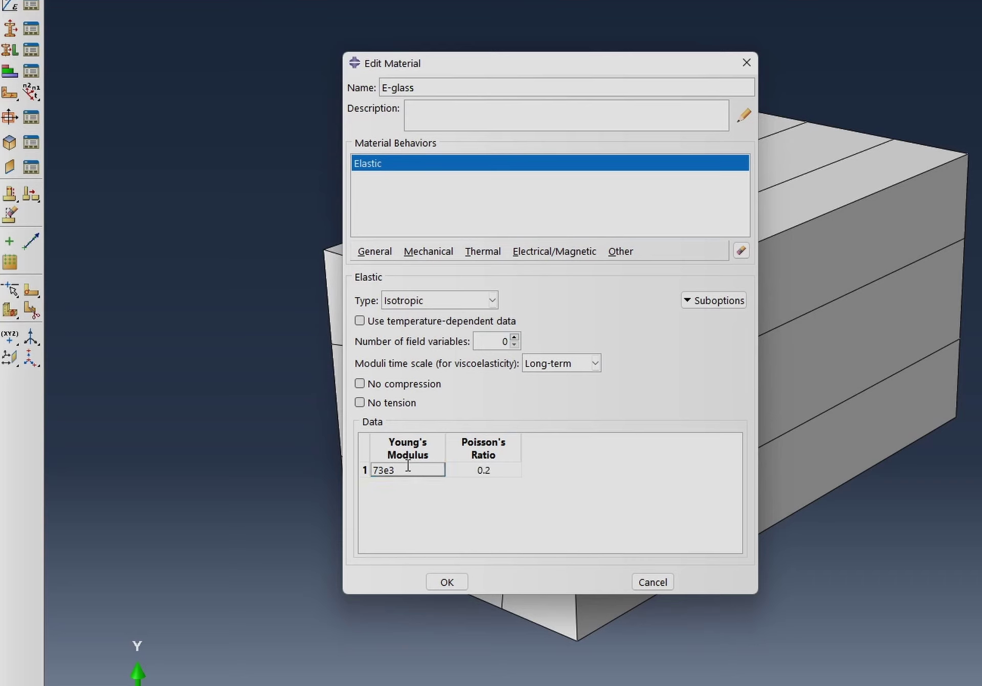
pyautogui.write('9')
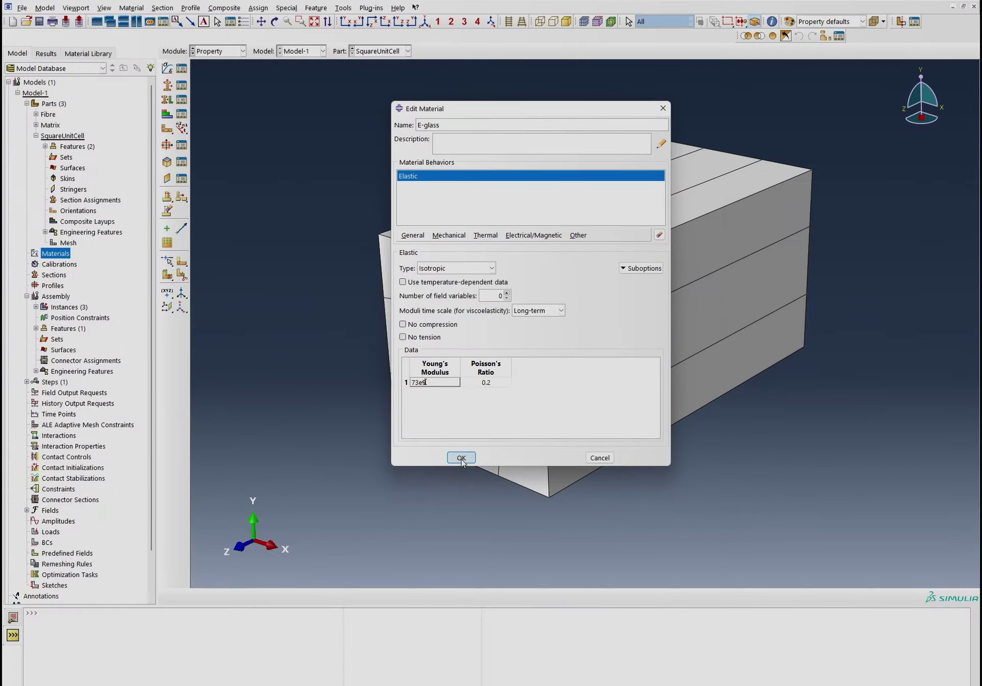
pyautogui.click(461, 581)
# Create a material named Polypropylene with isotropic elasticity, Young's modulus 1.308e9 and Poisson's ratio 0.4
pyautogui.doubleClick(60, 255)
pyautogui.write('P')
pyautogui.write('olypropylene')
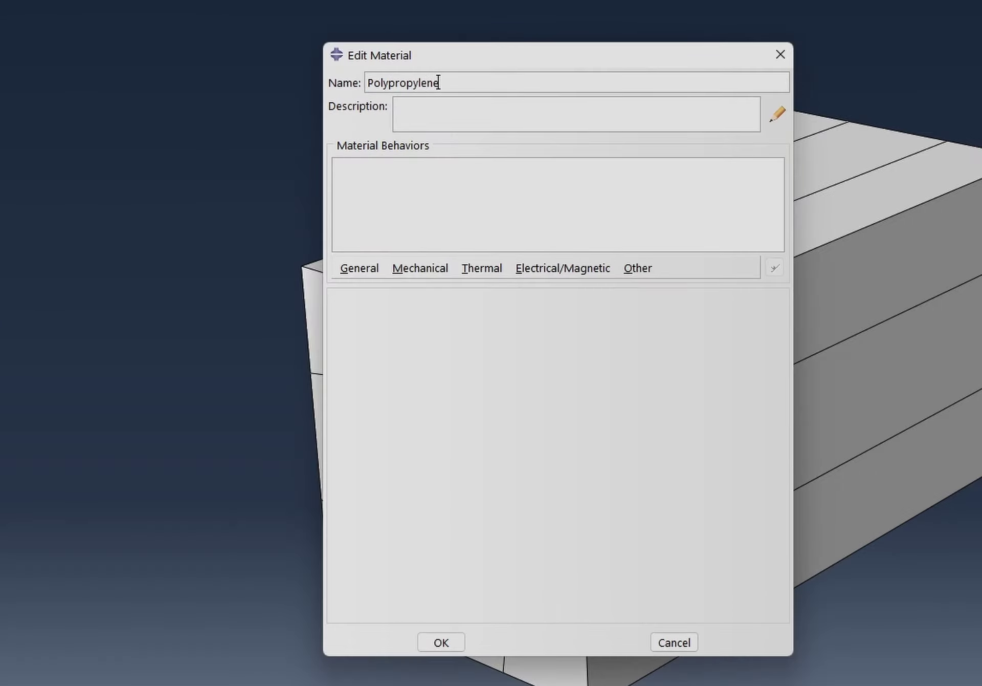
pyautogui.click(415, 268)
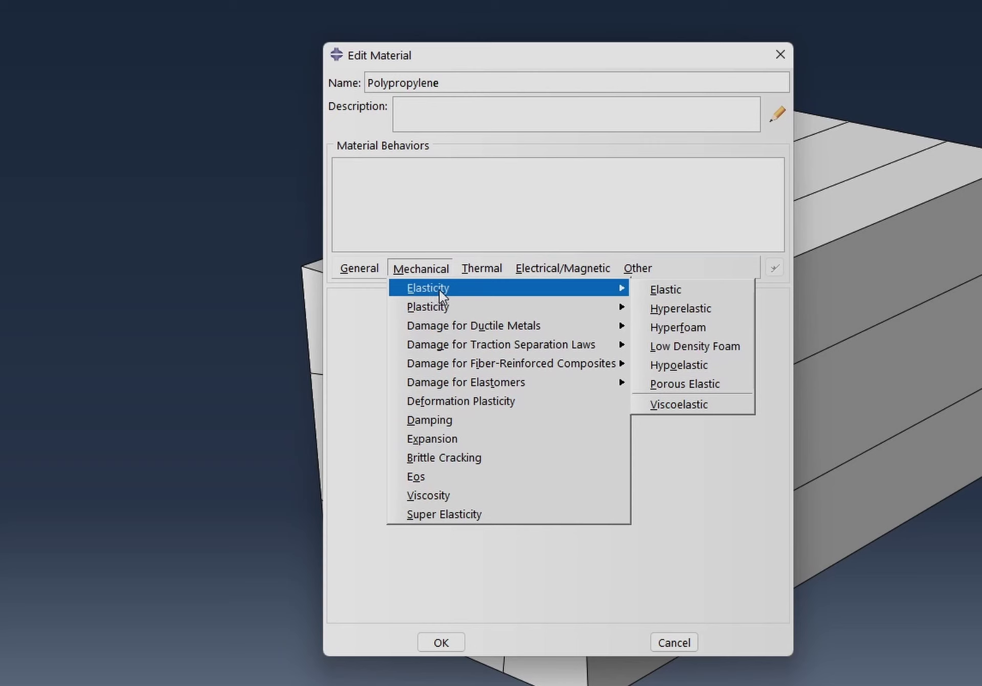
pyautogui.click(638, 268)
pyautogui.press('Escape')
pyautogui.click(424, 276)
pyautogui.moveTo(614, 289)
pyautogui.click(646, 288)
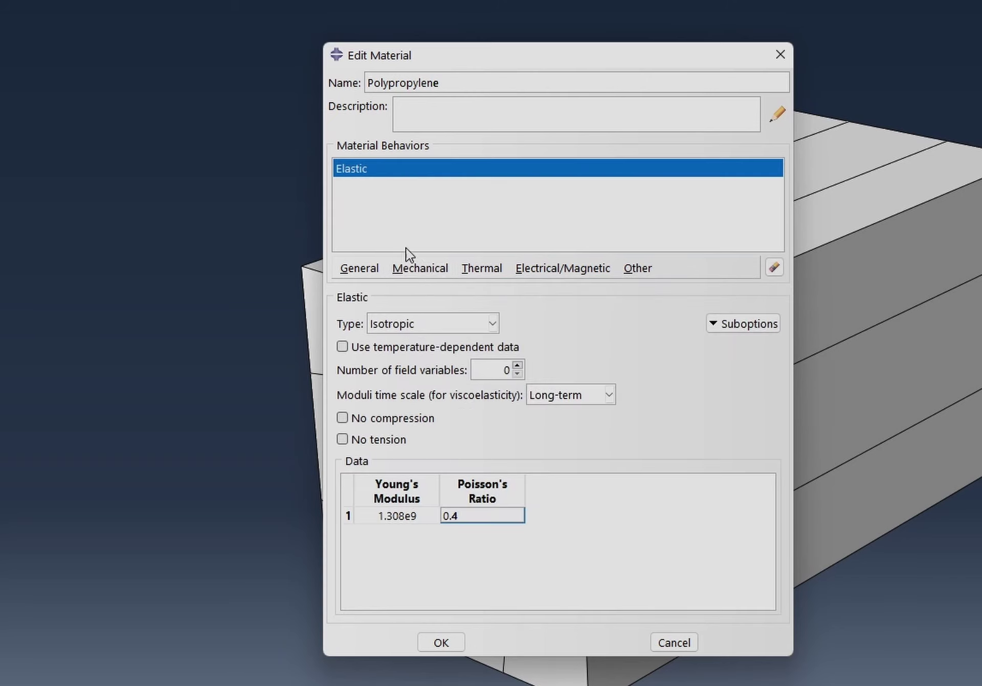
# Add plastic behaviour to Polypropylene with yield stress 40e6 at plastic strain 0.0 and save the material
pyautogui.click(420, 268)
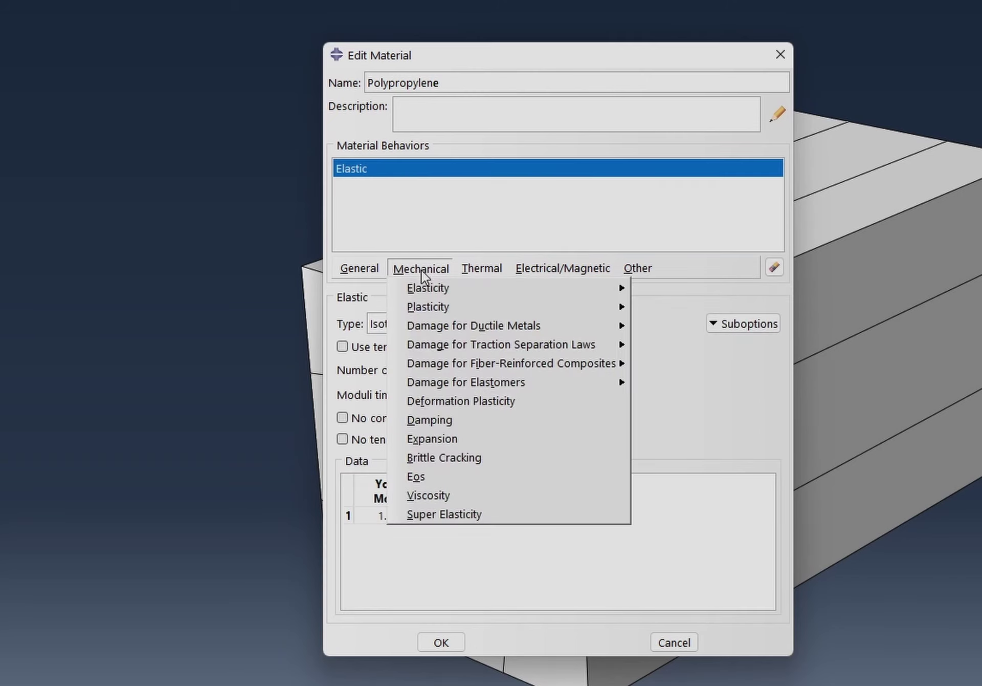
pyautogui.moveTo(598, 307)
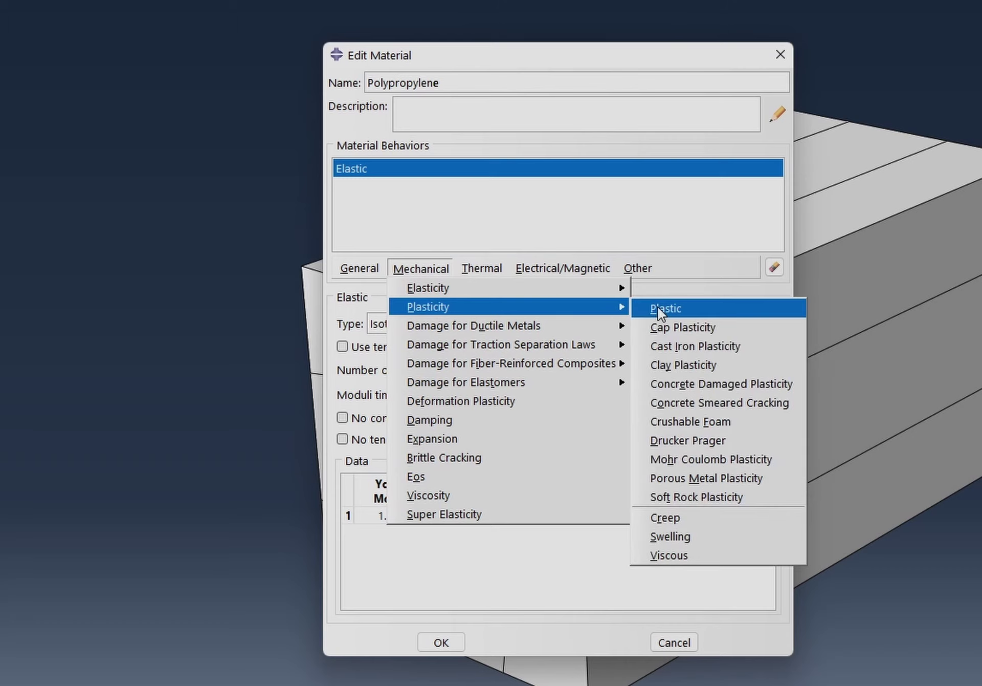
pyautogui.click(663, 307)
pyautogui.click(399, 497)
pyautogui.write('40e6')
pyautogui.press('Tab')
pyautogui.write('0.0')
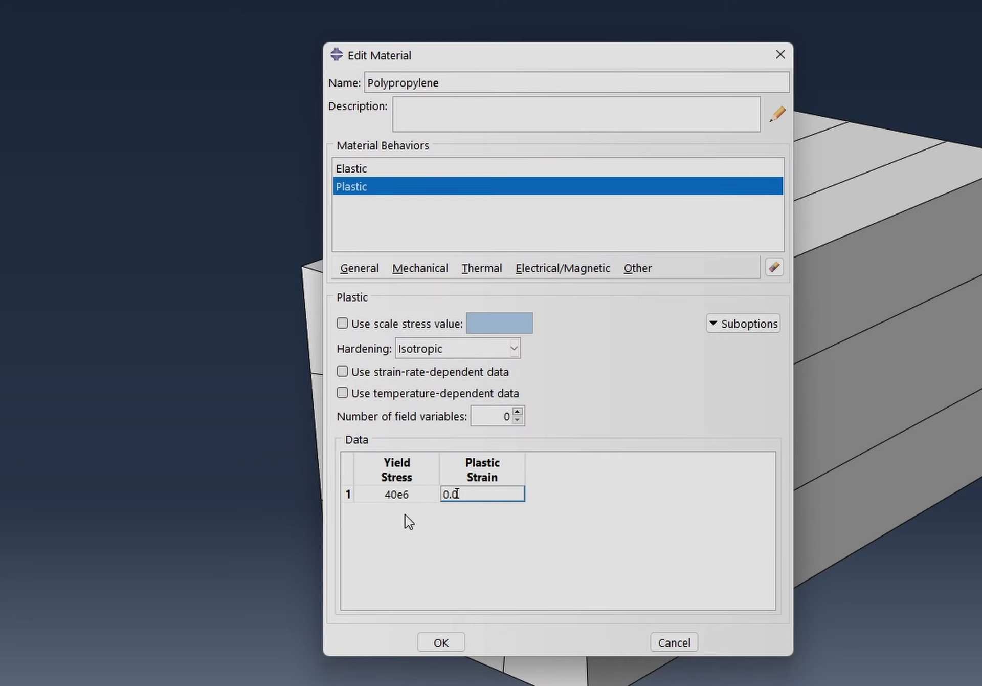
pyautogui.click(441, 642)
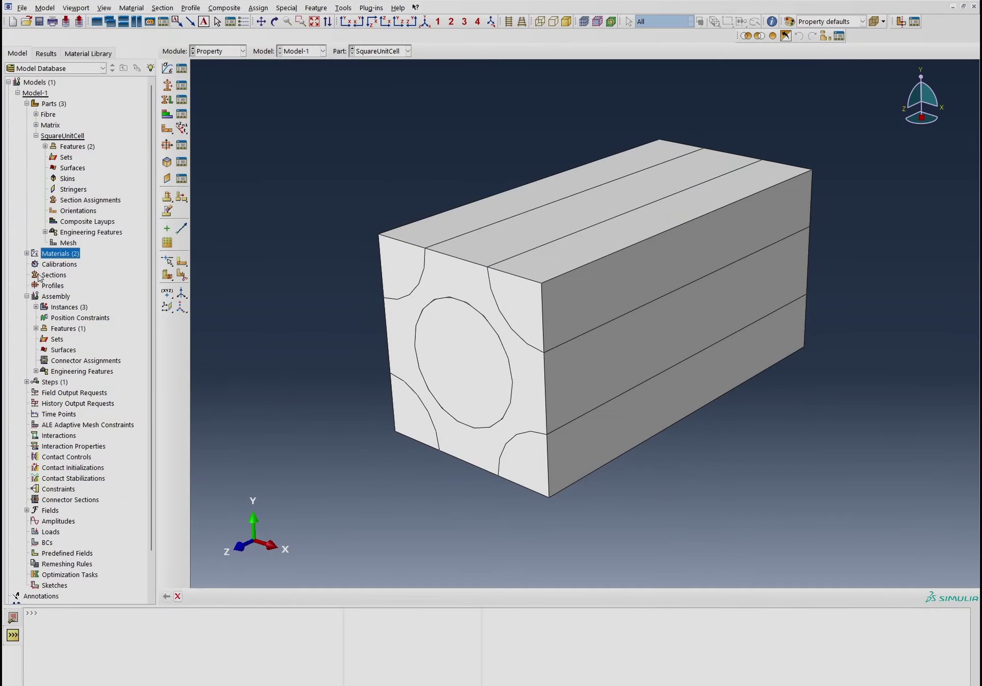
# Create a solid homogeneous section named fibreSection that uses the E-glass material
pyautogui.doubleClick(54, 275)
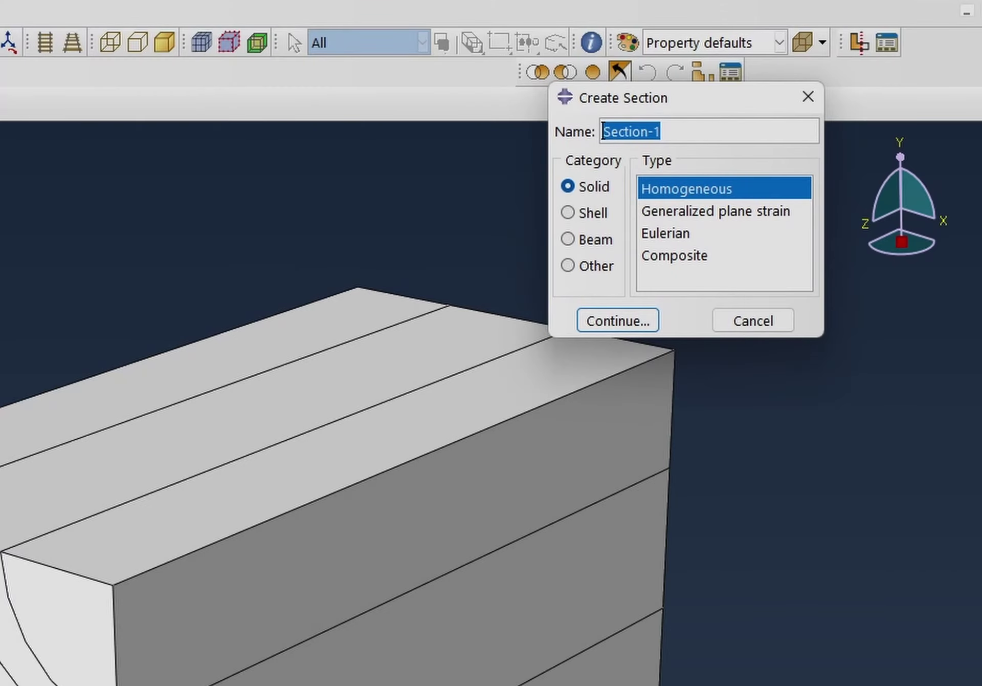
pyautogui.write('fibreSection')
pyautogui.press('Return')
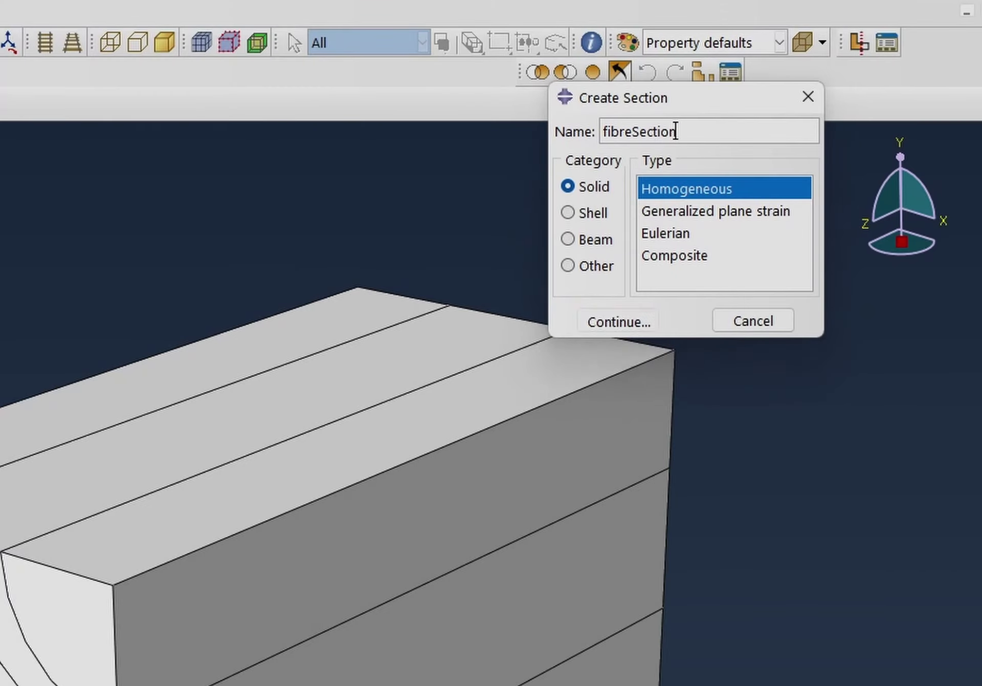
pyautogui.click(625, 221)
pyautogui.click(632, 247)
pyautogui.click(604, 299)
# Create a solid homogeneous section named ppSection that uses the Polypropylene material
pyautogui.doubleClick(66, 277)
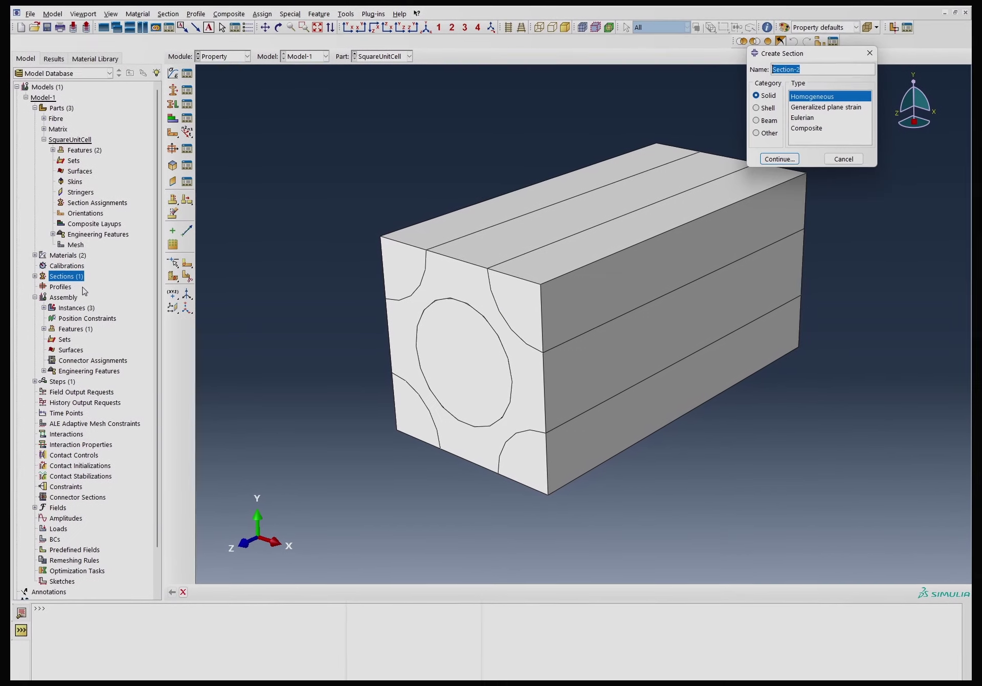
pyautogui.write('m')
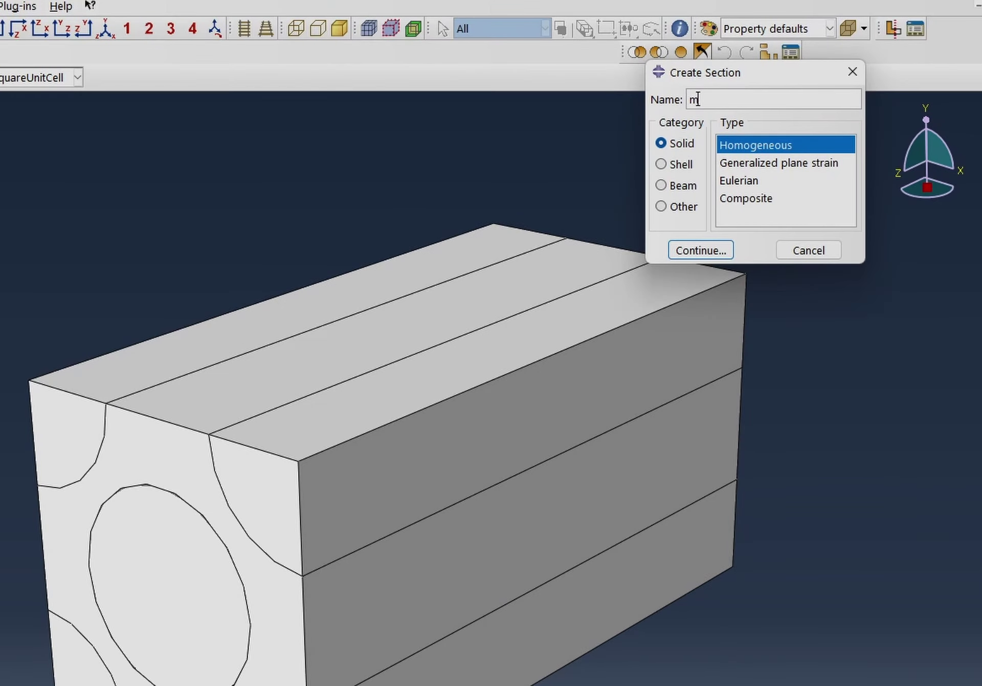
pyautogui.write('pSection')
pyautogui.press('Return')
pyautogui.click(731, 171)
pyautogui.click(727, 207)
pyautogui.click(713, 226)
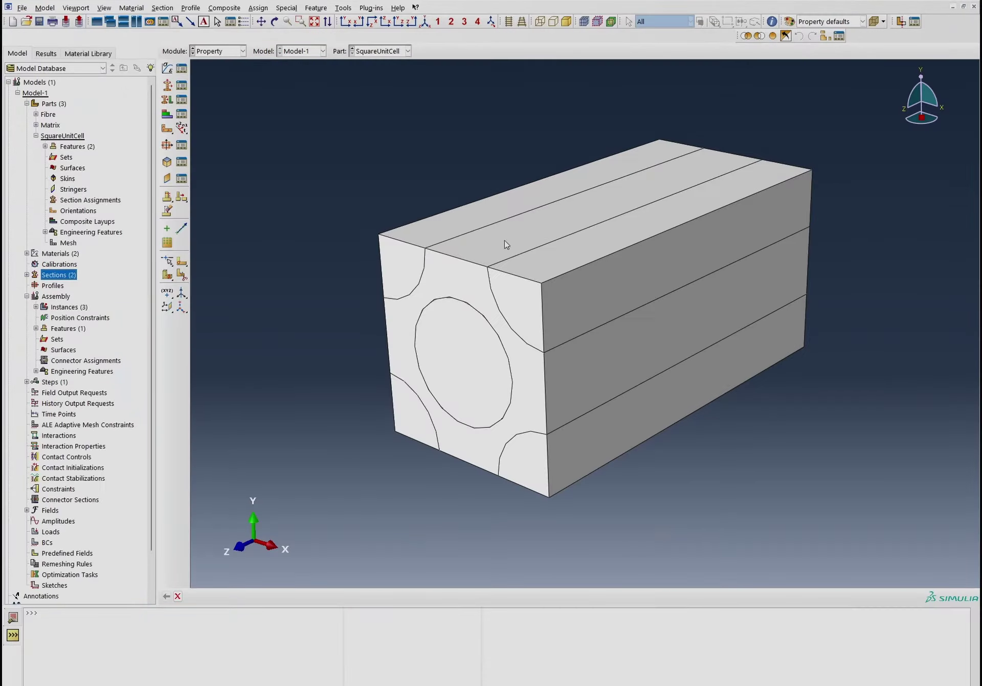
# Assign ppSection to the matrix cell of SquareUnitCell without creating a set
pyautogui.doubleClick(90, 200)
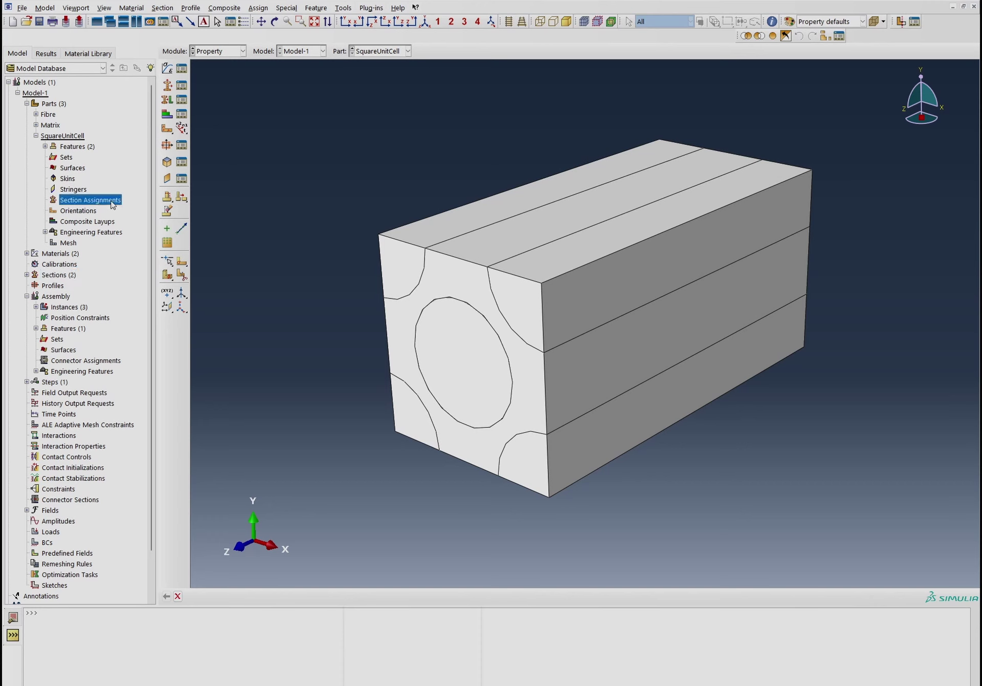
pyautogui.click(344, 596)
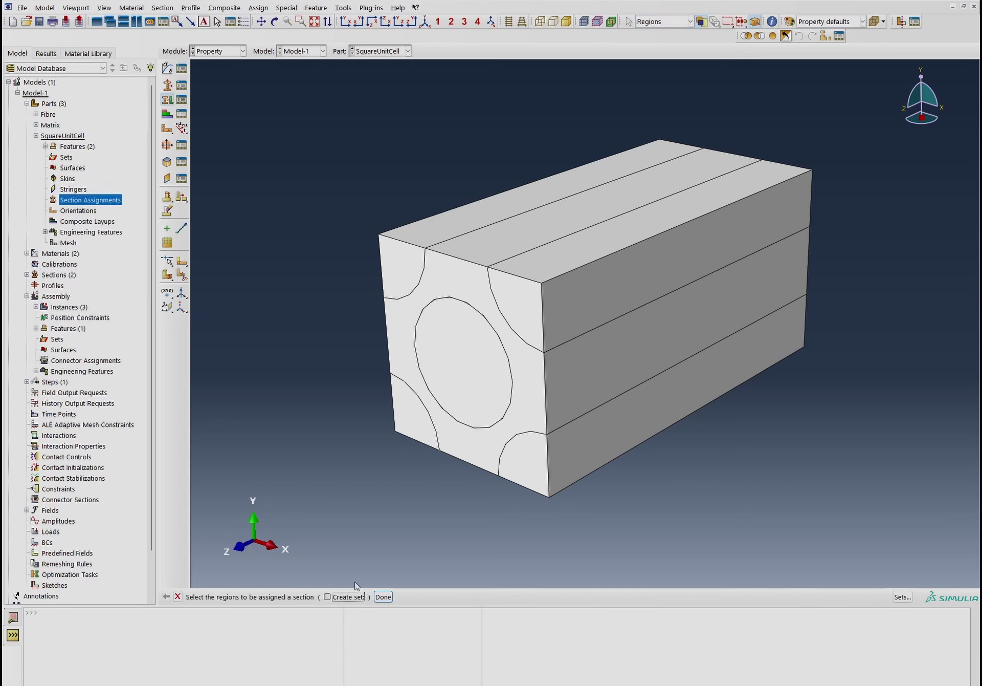
pyautogui.click(393, 401)
pyautogui.click(383, 596)
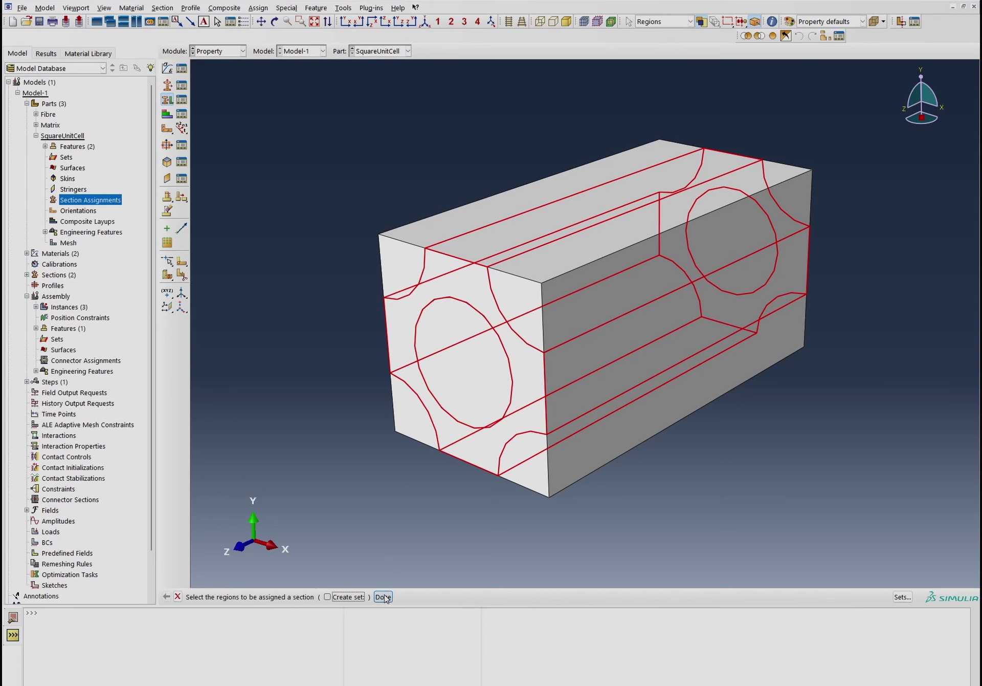
pyautogui.click(917, 152)
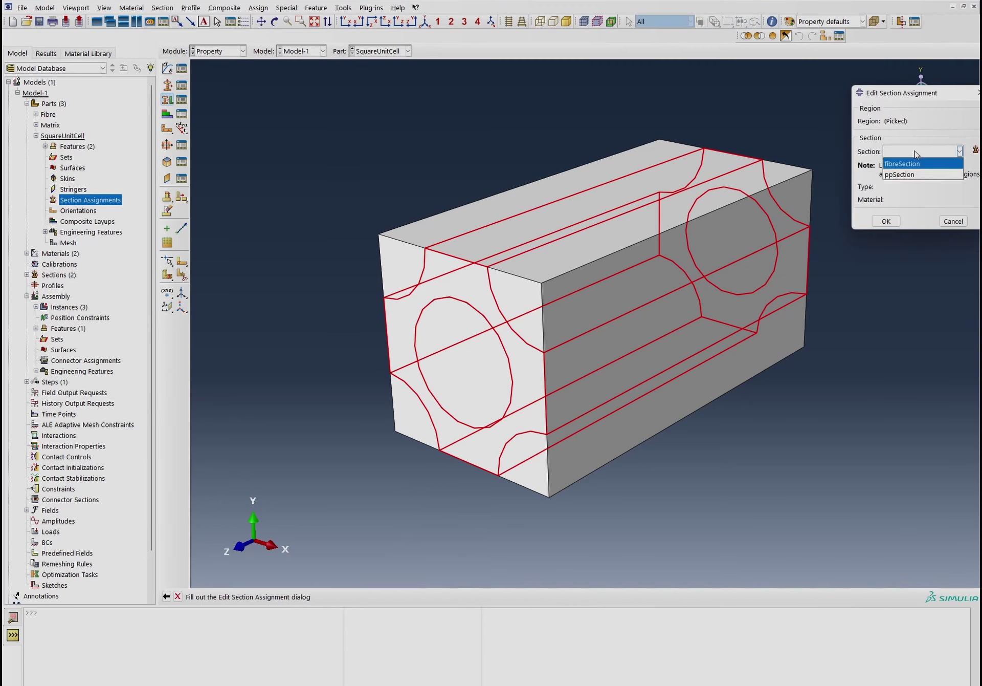
pyautogui.click(916, 179)
pyautogui.click(886, 221)
# Assign fibreSection to the central fibre and the four corner fibre cells of the unit cell
pyautogui.moveTo(380, 168); pyautogui.dragTo(672, 518)
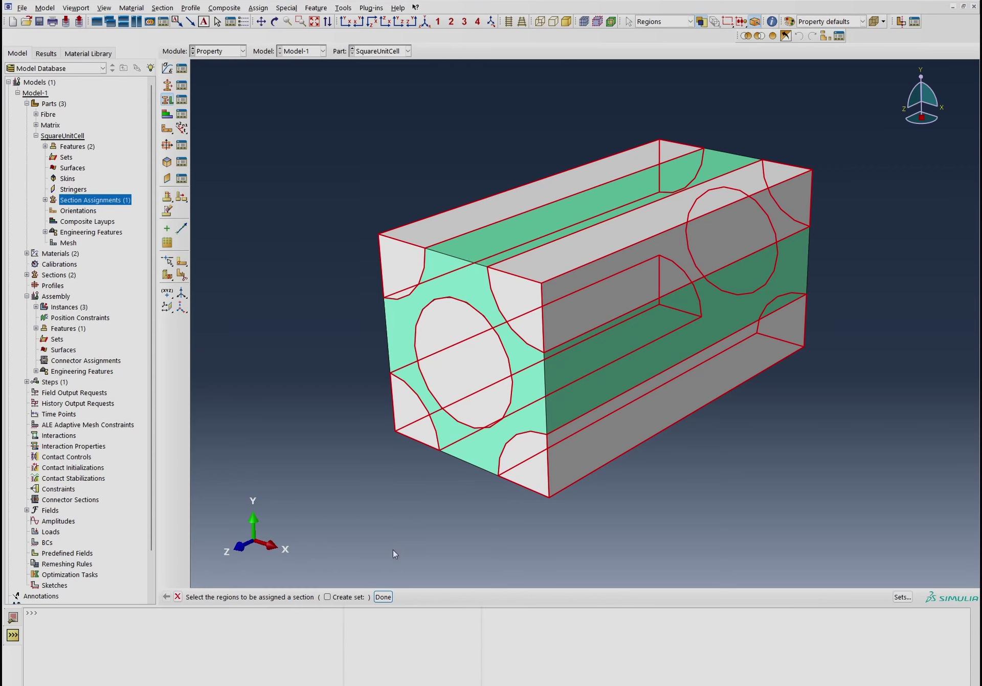
pyautogui.click(383, 597)
pyautogui.click(923, 151)
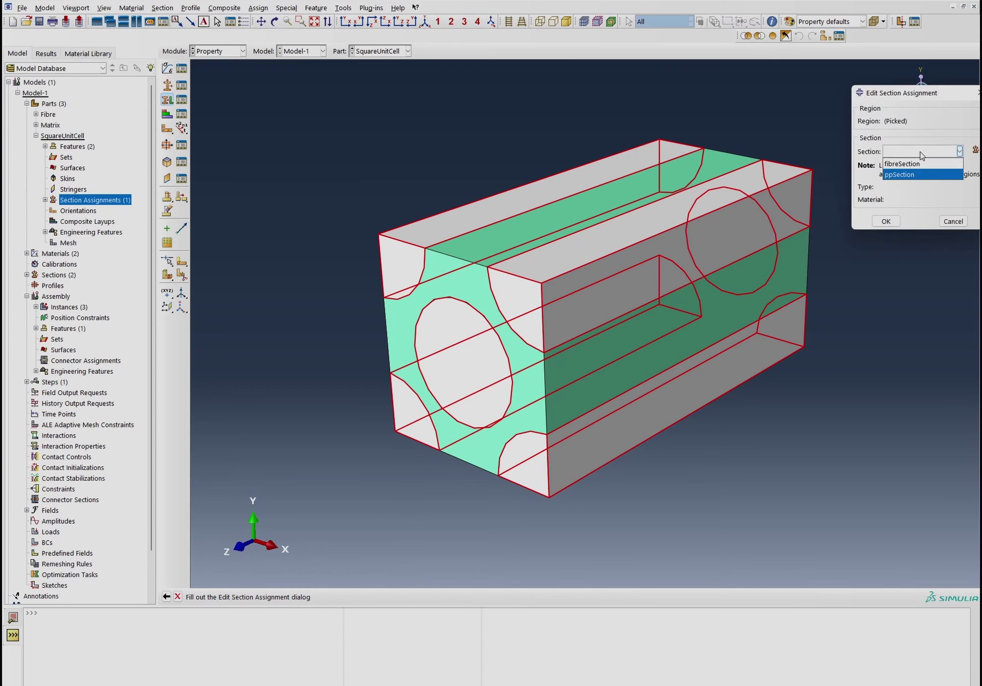
pyautogui.click(913, 164)
pyautogui.click(886, 221)
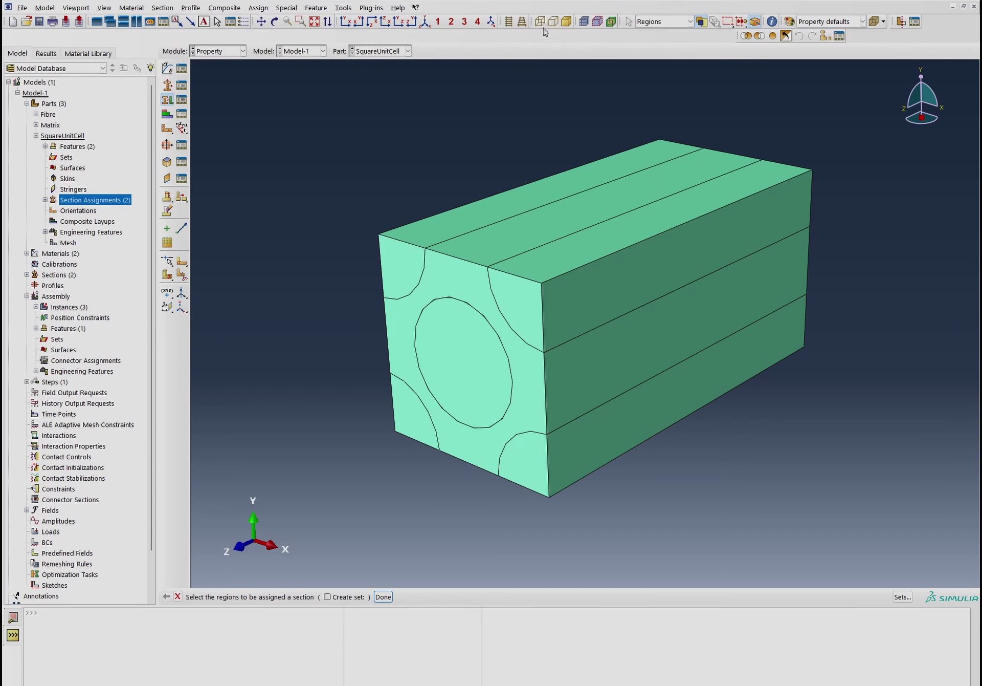
# Colour-code the unit cell by Materials and check the fibre and matrix regions
pyautogui.click(655, 23)
pyautogui.click(851, 21)
pyautogui.click(831, 23)
pyautogui.click(811, 66)
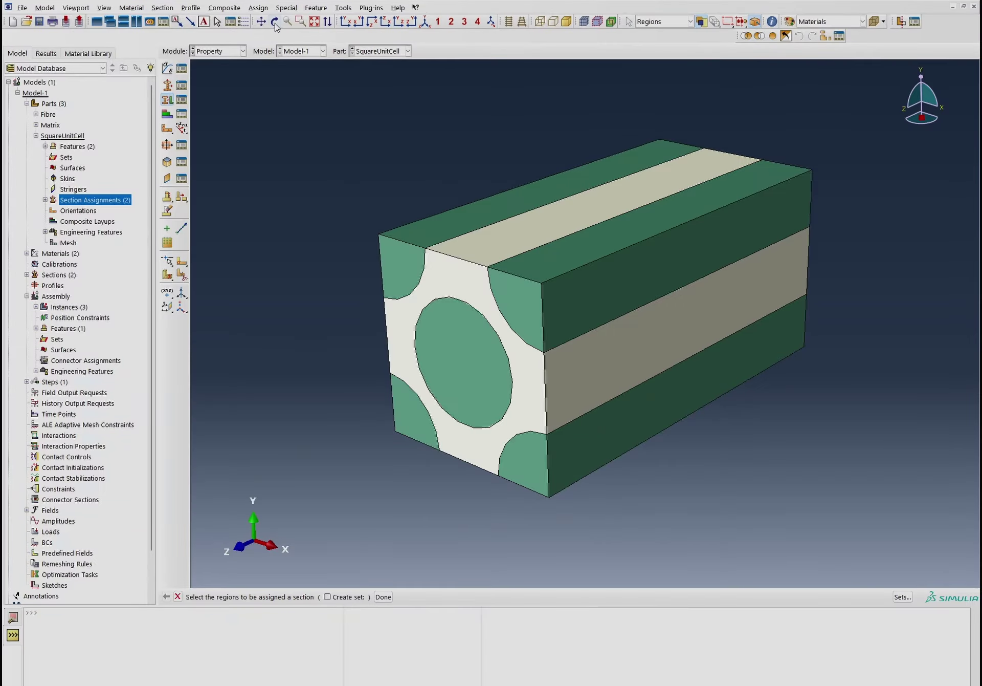
pyautogui.click(275, 23)
pyautogui.moveTo(618, 259); pyautogui.dragTo(604, 256)
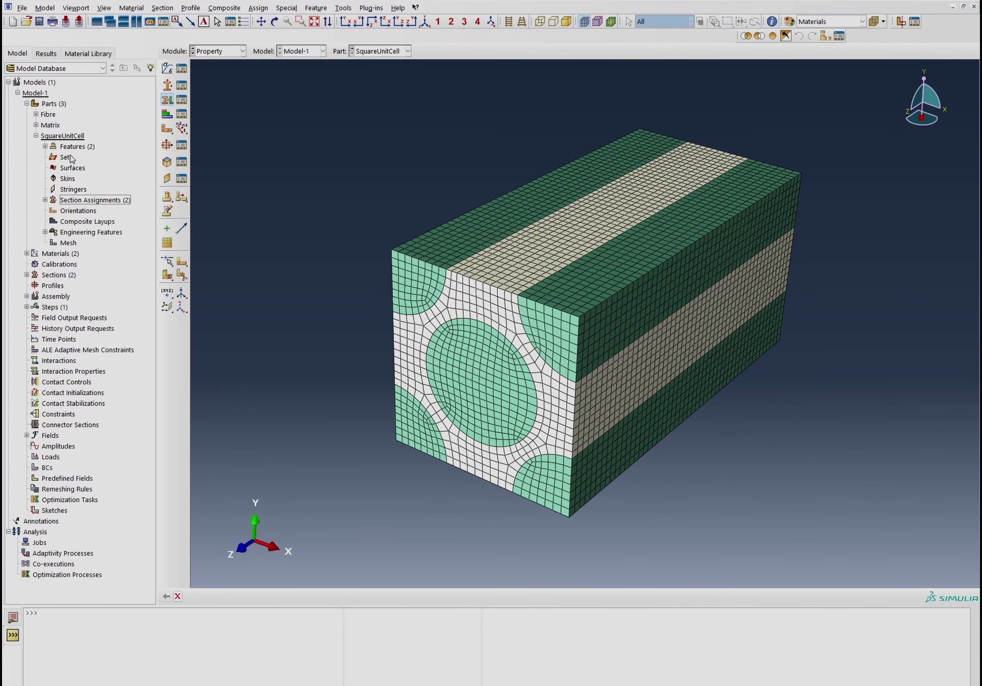
# Create a geometry set named XfrontSet from the three faces on the unit cell's positive X side
pyautogui.click(67, 157)
pyautogui.doubleClick(71, 158)
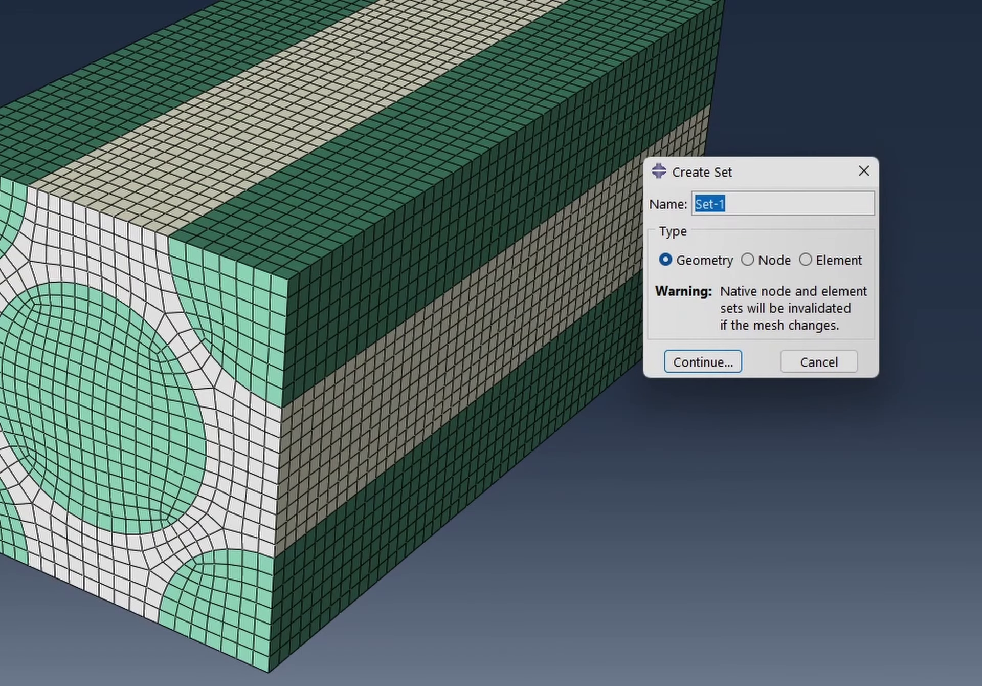
pyautogui.write('XfrontSet')
pyautogui.click(704, 365)
pyautogui.click(505, 413)
pyautogui.keyDown('shift'); pyautogui.click(514, 353); pyautogui.keyUp('shift')
pyautogui.keyDown('shift'); pyautogui.click(517, 248); pyautogui.keyUp('shift')
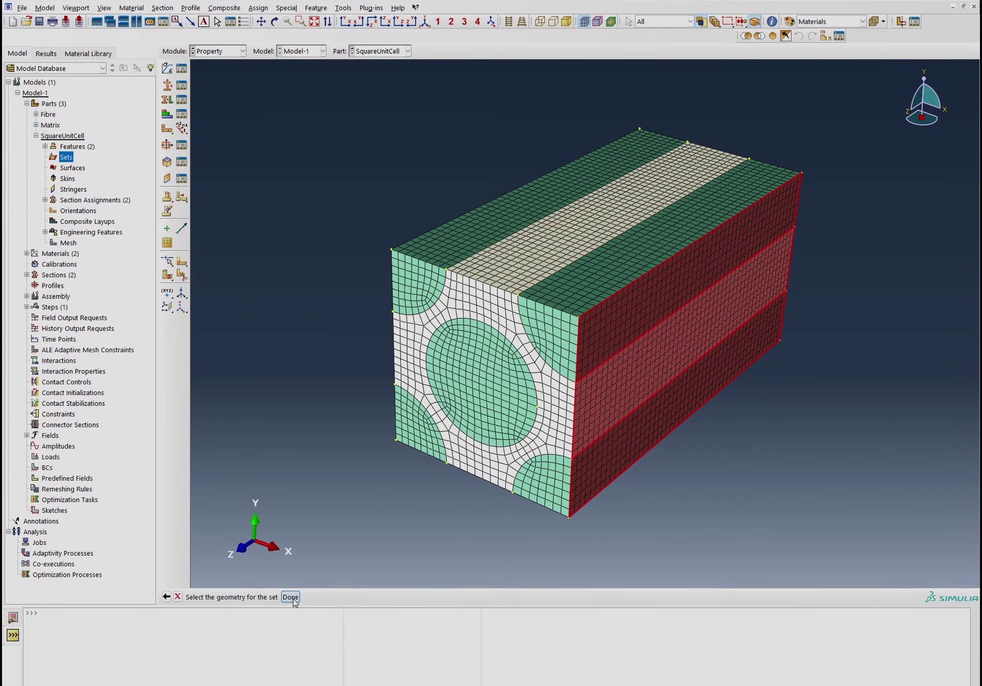
pyautogui.click(290, 597)
# Create a geometry set named YTopSet from the three faces on top of the unit cell
pyautogui.doubleClick(71, 158)
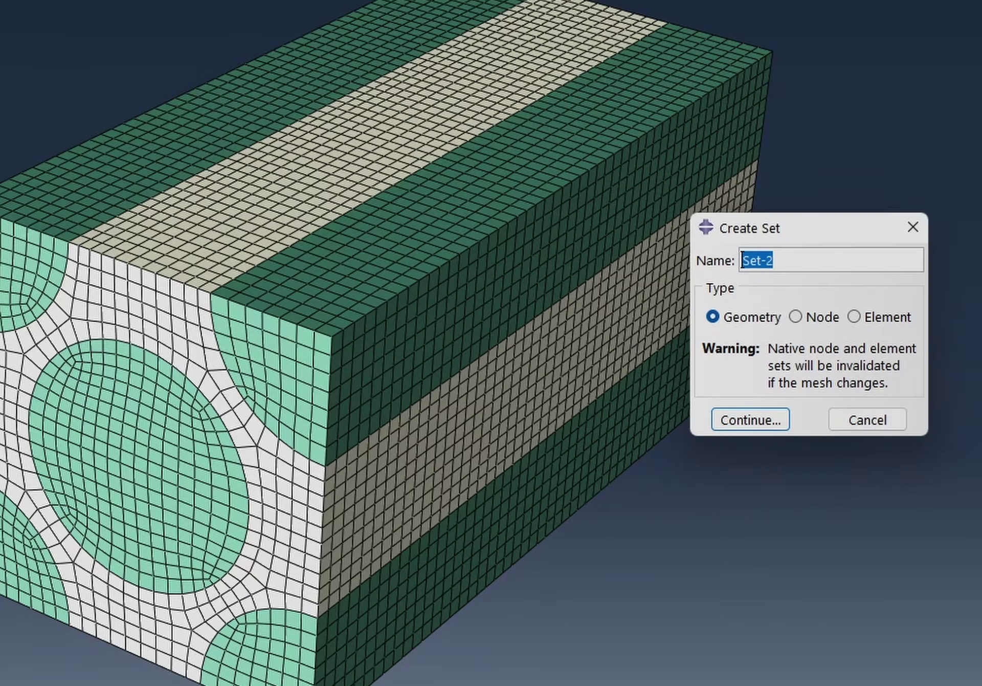
pyautogui.write('YTop')
pyautogui.press('Return')
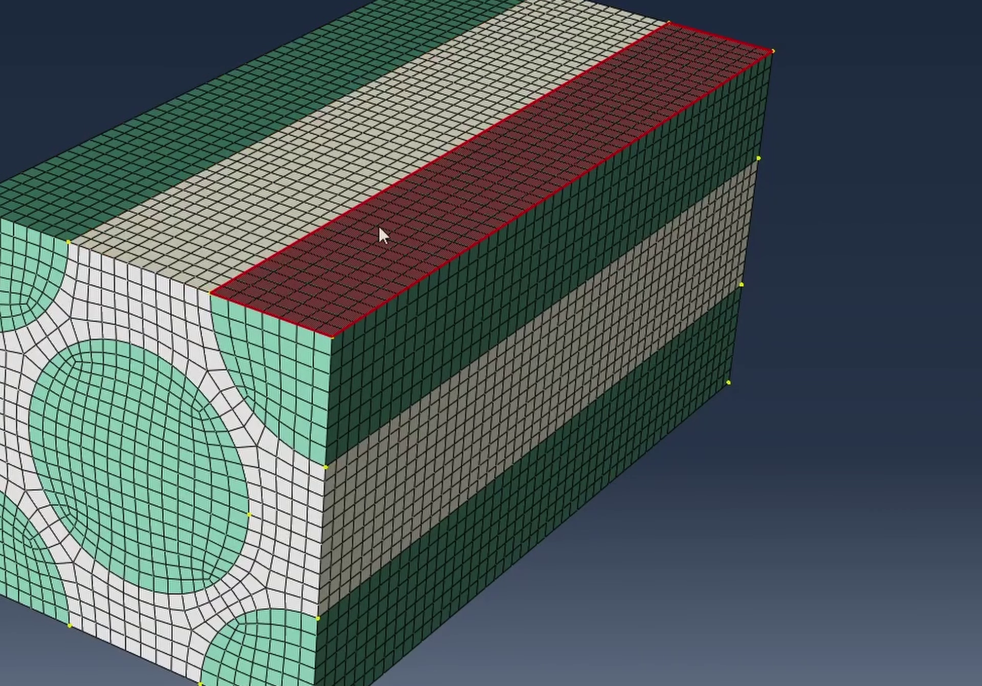
pyautogui.keyDown('shift'); pyautogui.click(337, 173); pyautogui.keyUp('shift')
pyautogui.keyDown('shift'); pyautogui.click(263, 125); pyautogui.keyUp('shift')
pyautogui.click(288, 598)
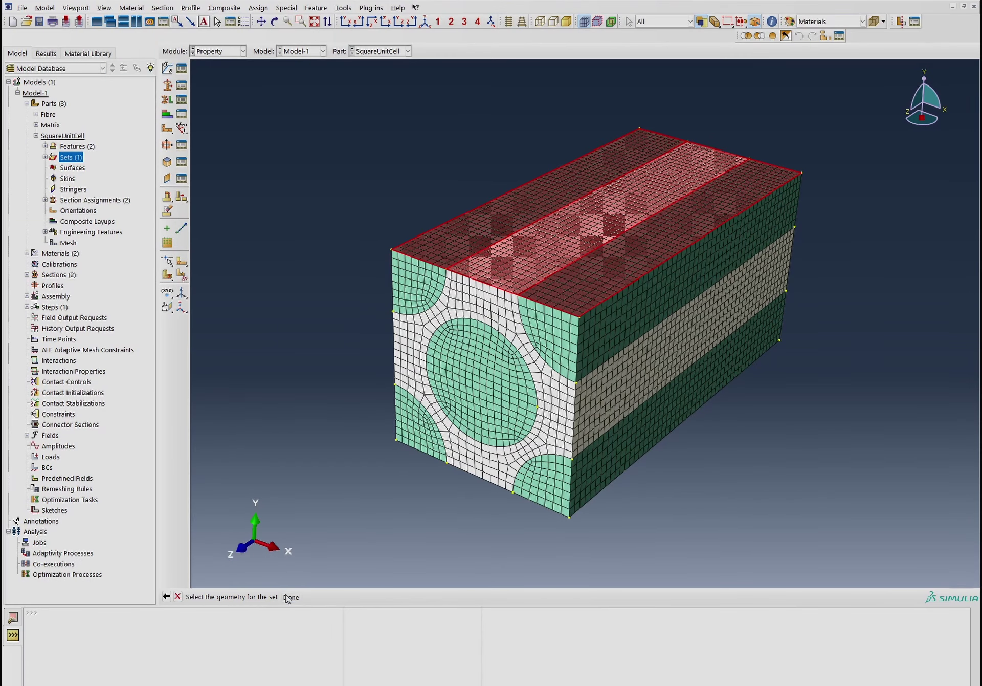
# Create a geometry set named ZfrontSet from the six fibre and matrix faces on the unit cell's front Z side
pyautogui.doubleClick(71, 157)
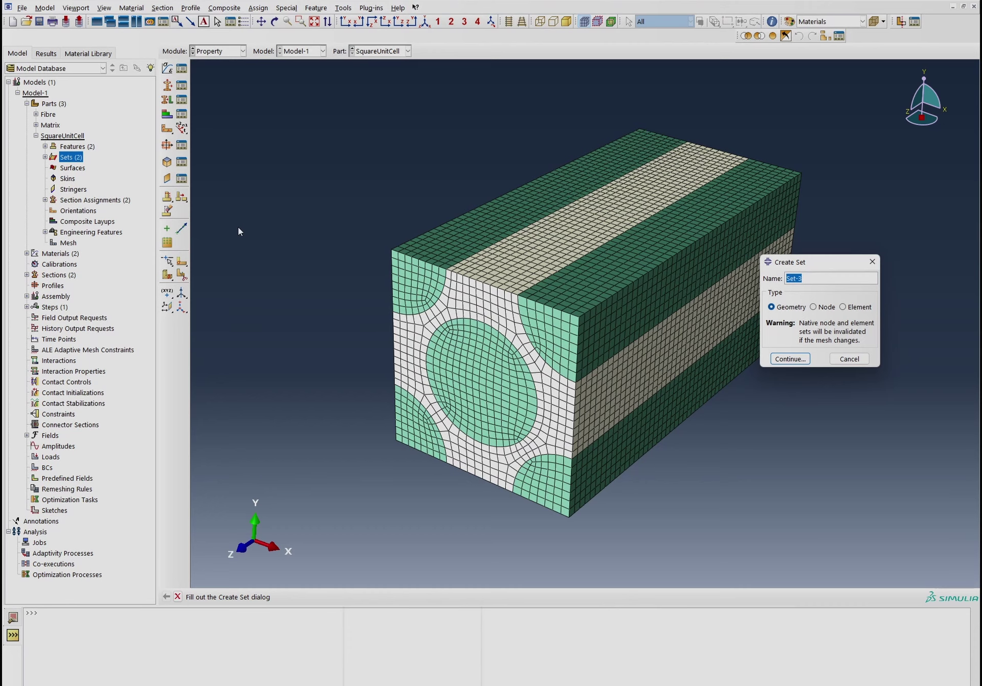
pyautogui.press('Return')
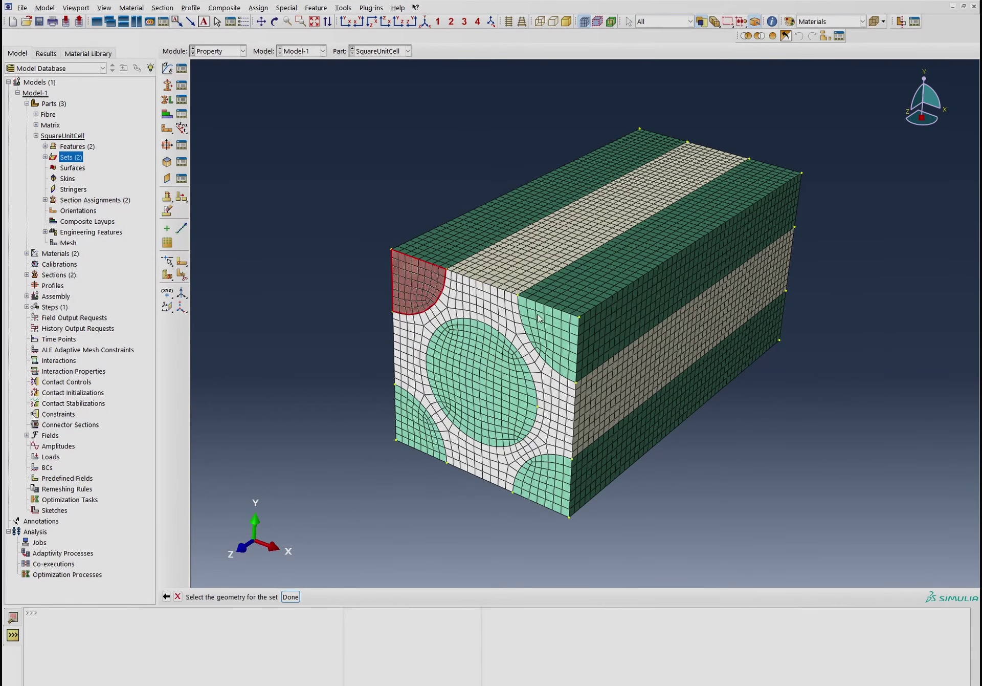
pyautogui.keyDown('ctrl'); pyautogui.keyDown('alt'); pyautogui.moveTo(462, 99); pyautogui.dragTo(664, 458); pyautogui.keyUp('alt'); pyautogui.keyUp('ctrl')
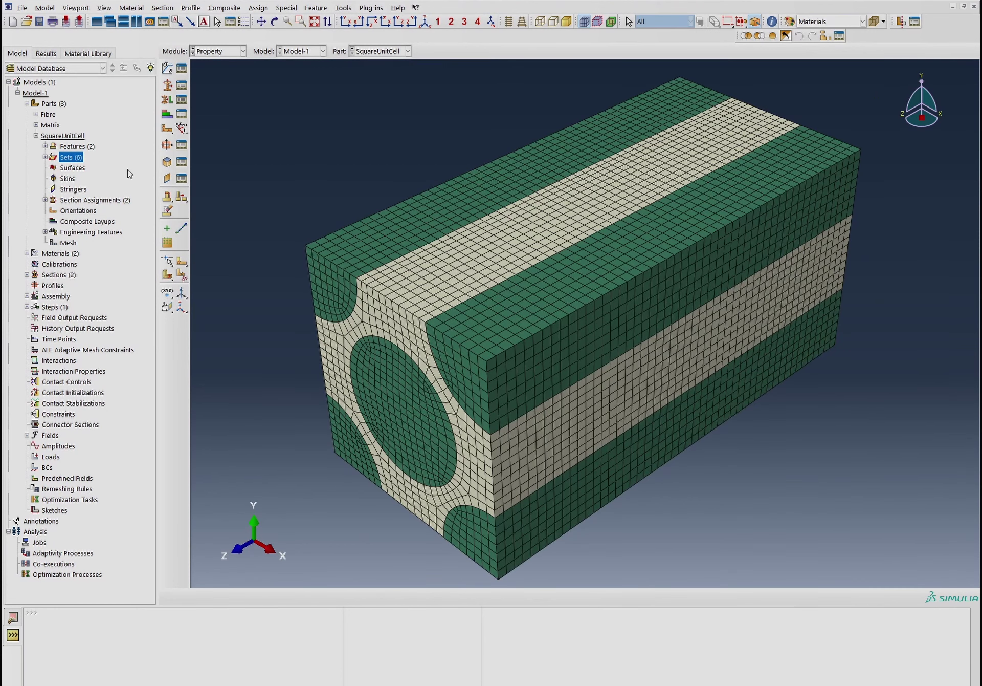
# Review the faces contained in each of the geometry sets of SquareUnitCell
pyautogui.click(45, 157)
pyautogui.click(72, 178)
pyautogui.click(72, 189)
pyautogui.click(72, 200)
pyautogui.click(73, 210)
pyautogui.click(73, 221)
pyautogui.click(333, 75)
pyautogui.scroll(-3, 370, 152)
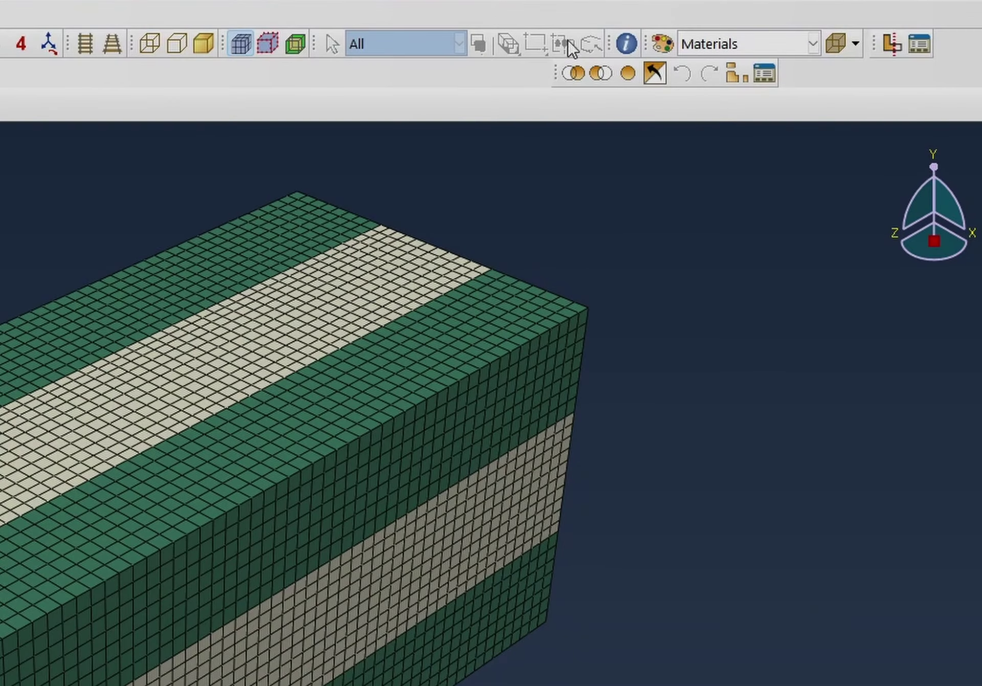
# Query the coordinates of the unit cell's lower front corner vertex at positive X and copy them from the message log
pyautogui.click(773, 22)
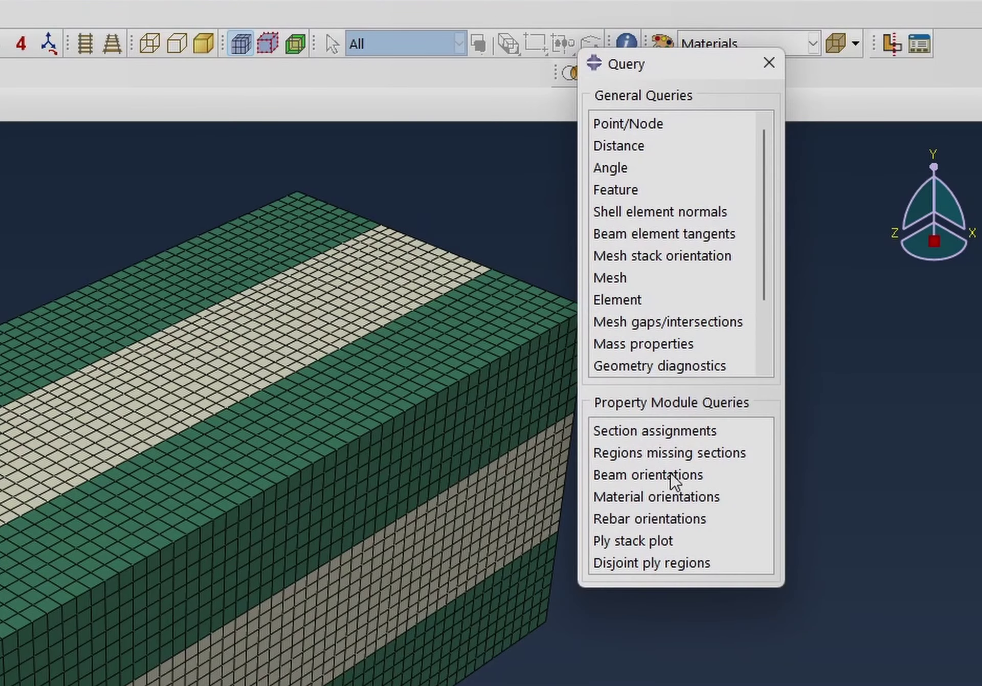
pyautogui.click(645, 127)
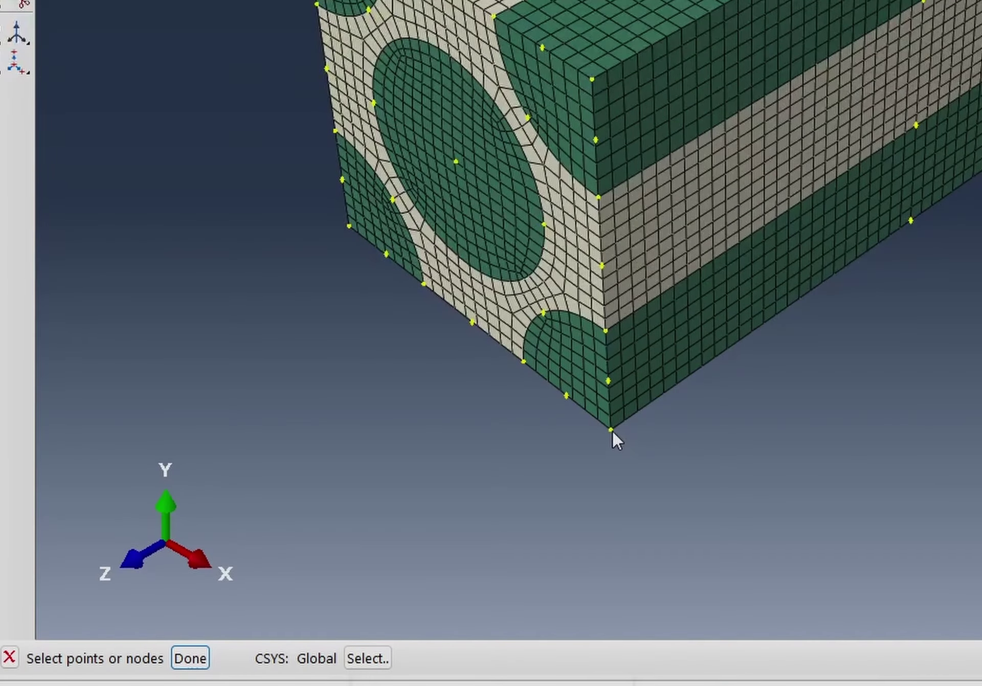
pyautogui.click(178, 659)
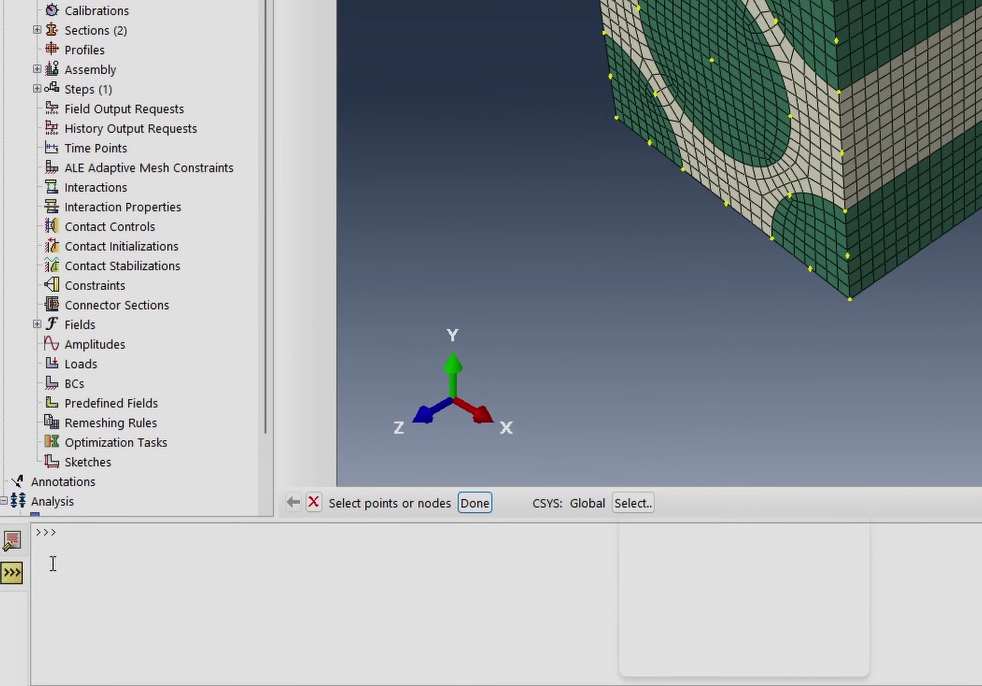
pyautogui.click(17, 526)
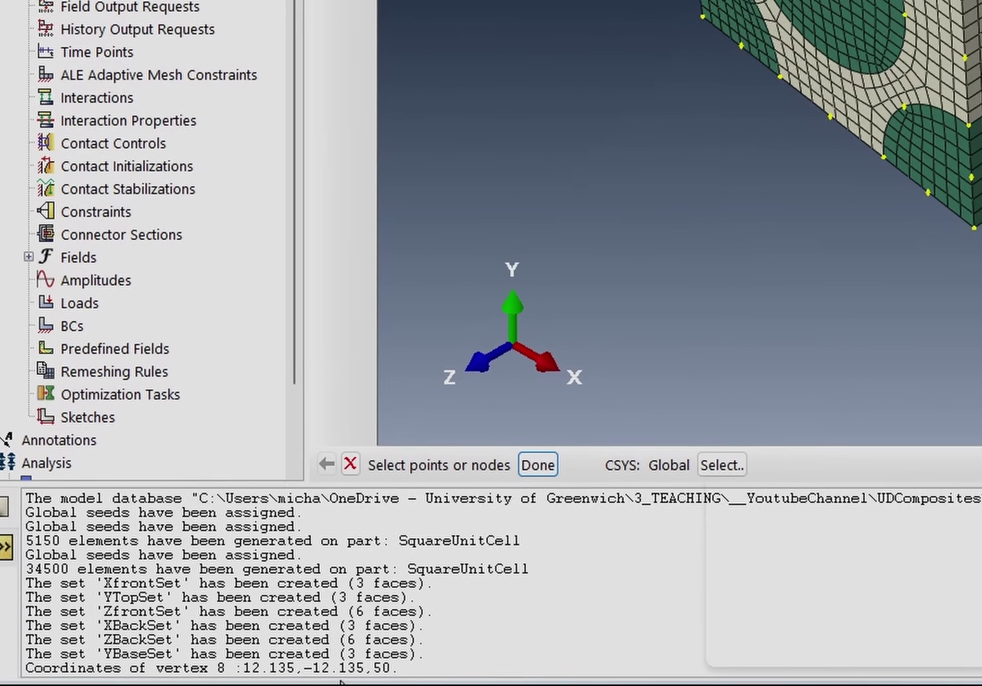
pyautogui.moveTo(246, 666); pyautogui.dragTo(412, 667)
pyautogui.hotkey('ctrl', 'c')
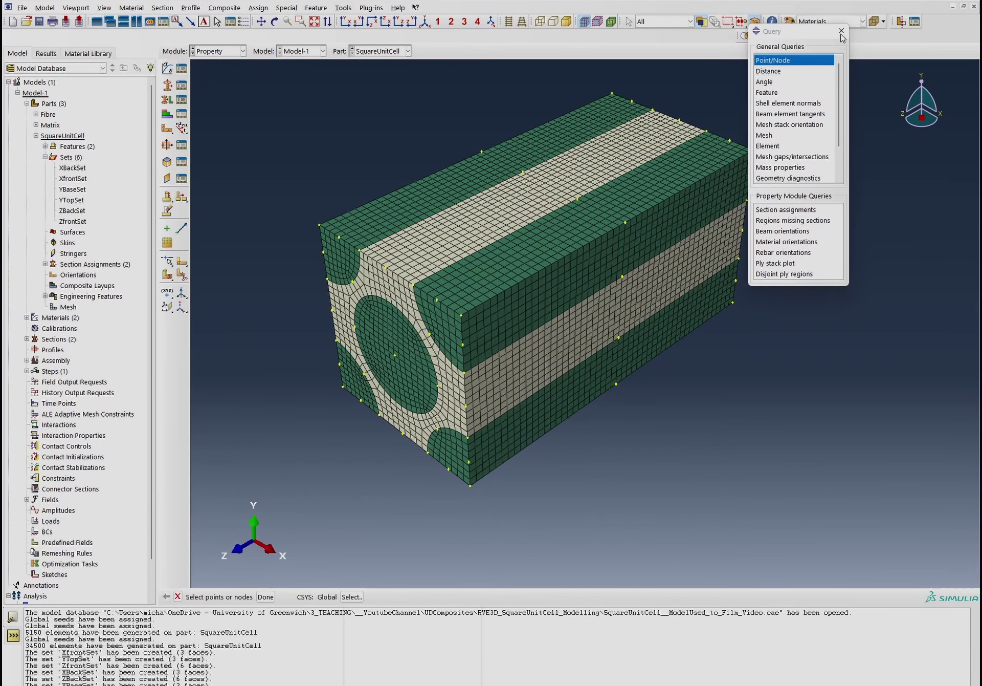
# Create a reference point at coordinates 15.135,-12.135,50., just outside the unit cell's lower front corner at positive X
pyautogui.click(693, 74)
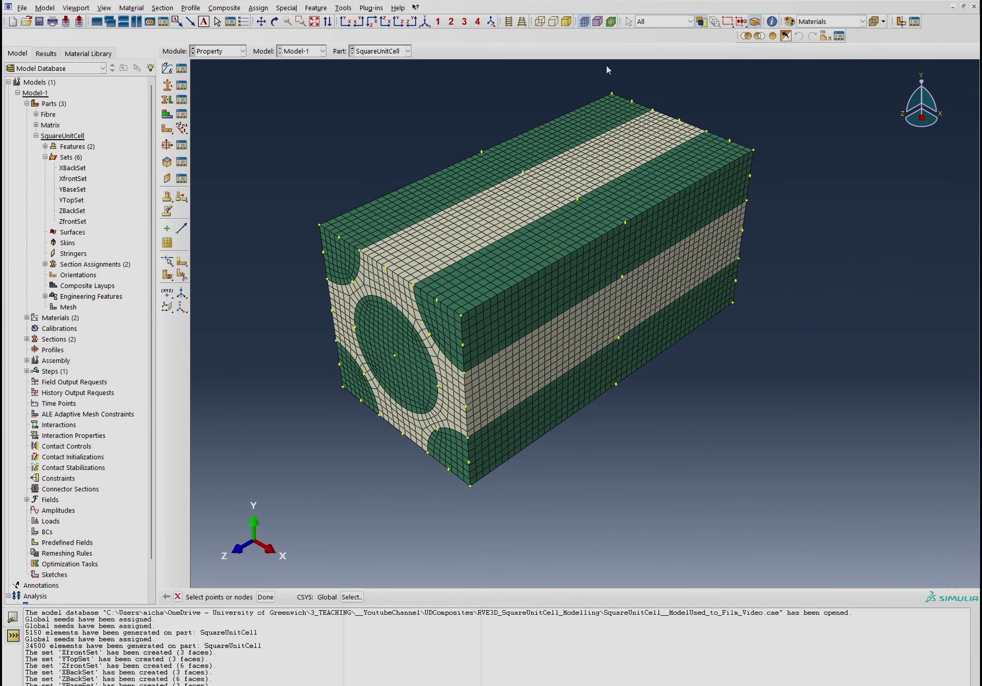
pyautogui.click(344, 7)
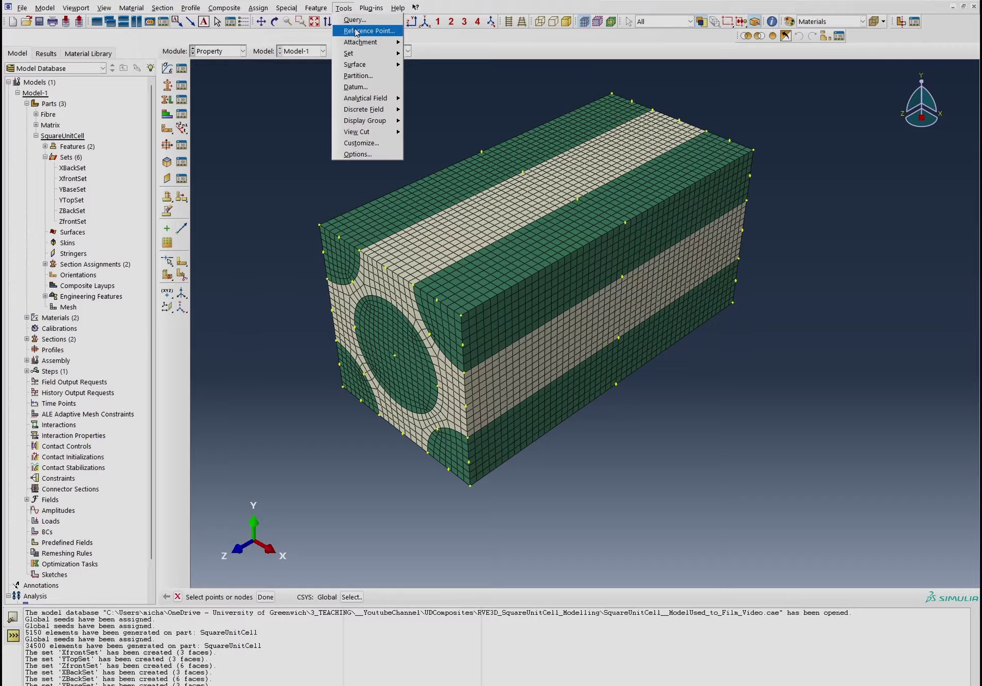
pyautogui.click(362, 28)
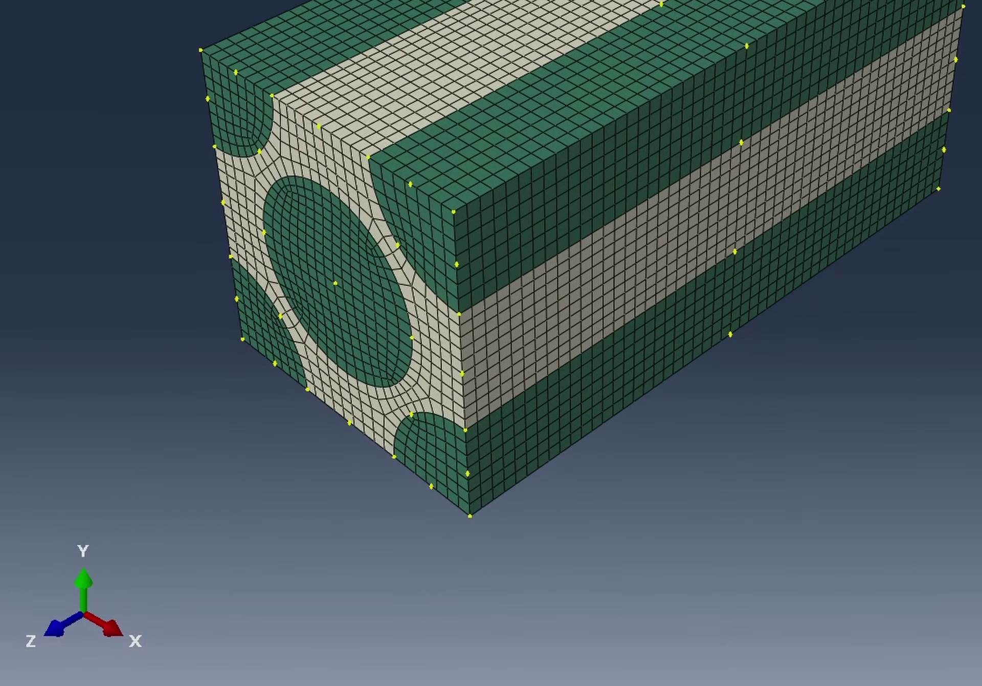
pyautogui.click(311, 682)
pyautogui.hotkey('ctrl', 'v')
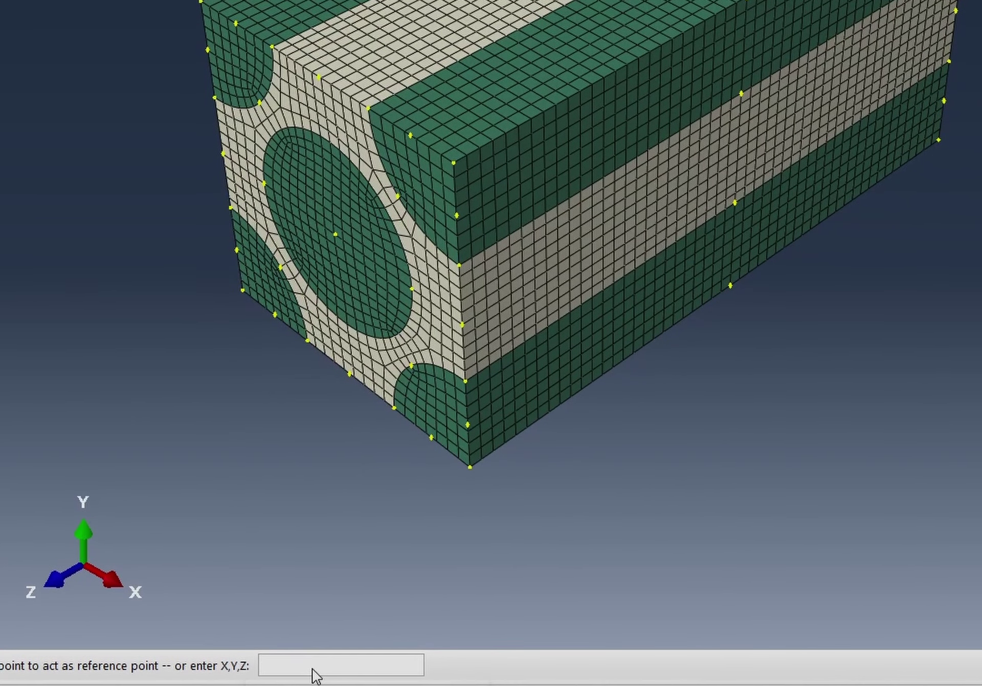
pyautogui.press('BackSpace')
pyautogui.moveTo(275, 665); pyautogui.dragTo(267, 665)
pyautogui.write('5')
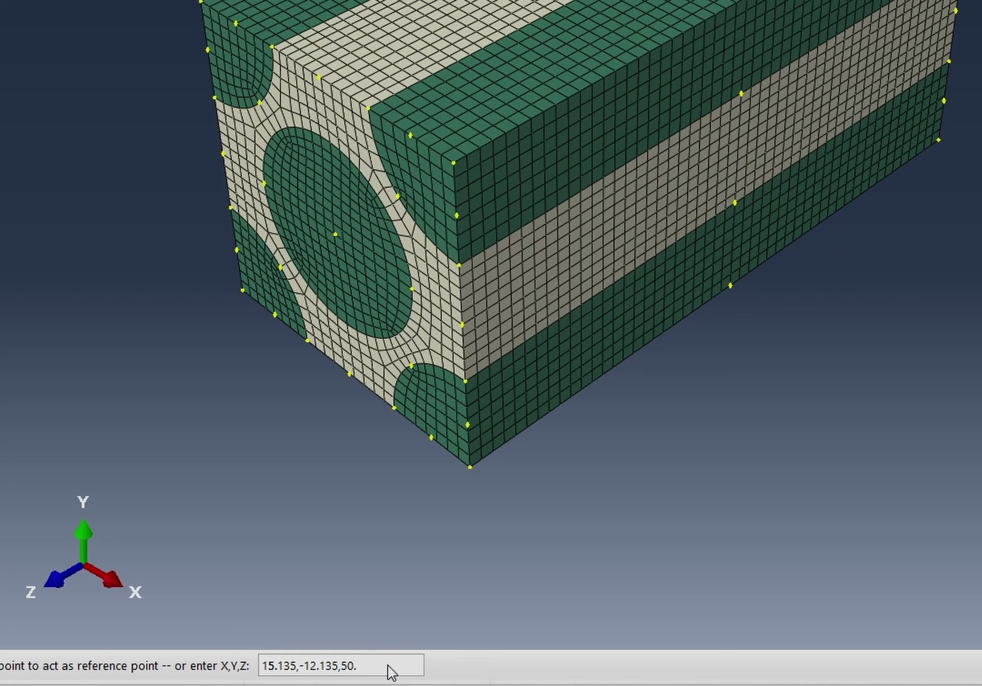
pyautogui.press('Return')
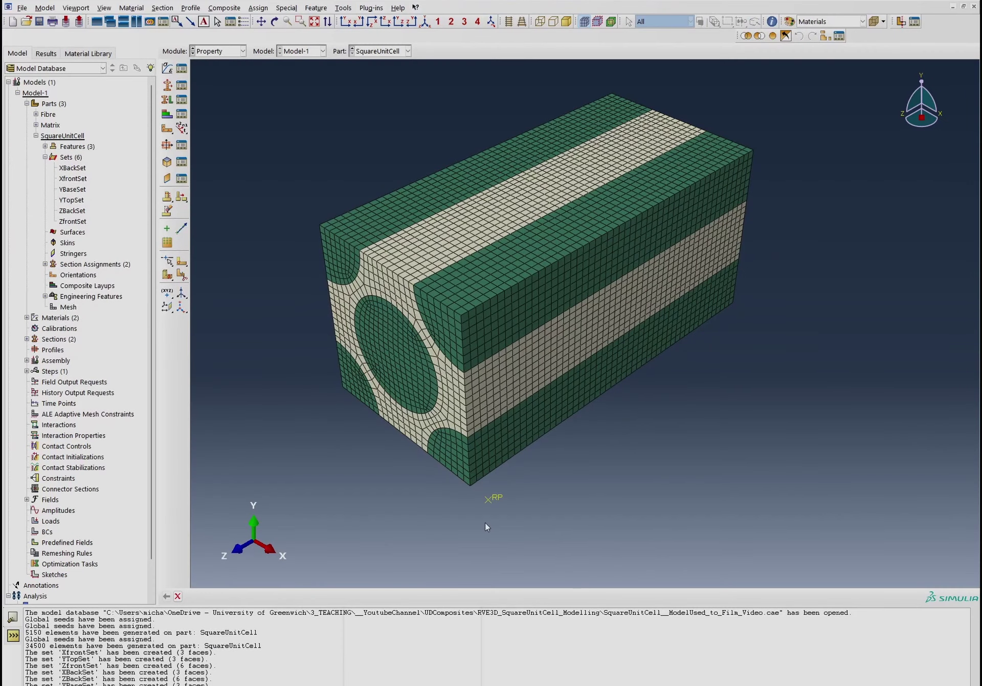
# Create a geometry set named RPSet containing the reference point of SquareUnitCell
pyautogui.doubleClick(67, 158)
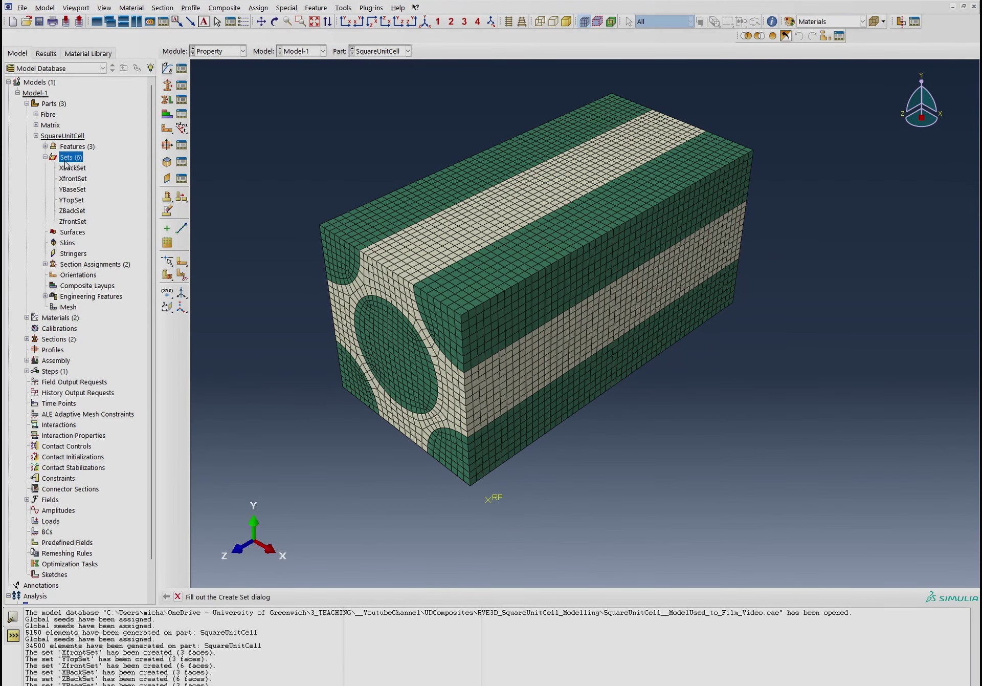
pyautogui.write('RPSe')
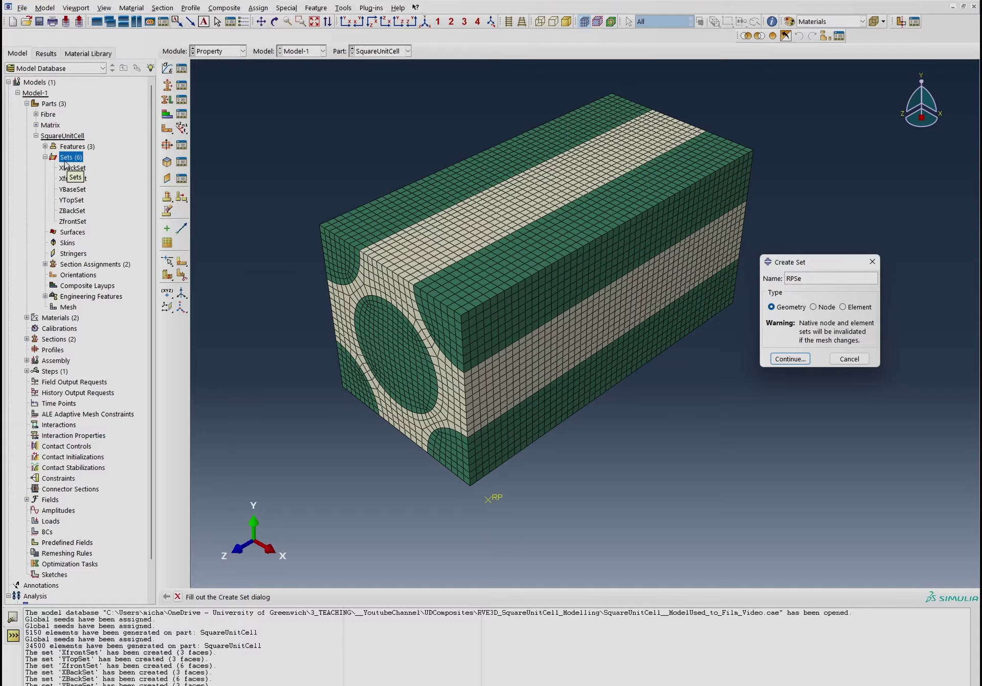
pyautogui.write('t')
pyautogui.press('Return')
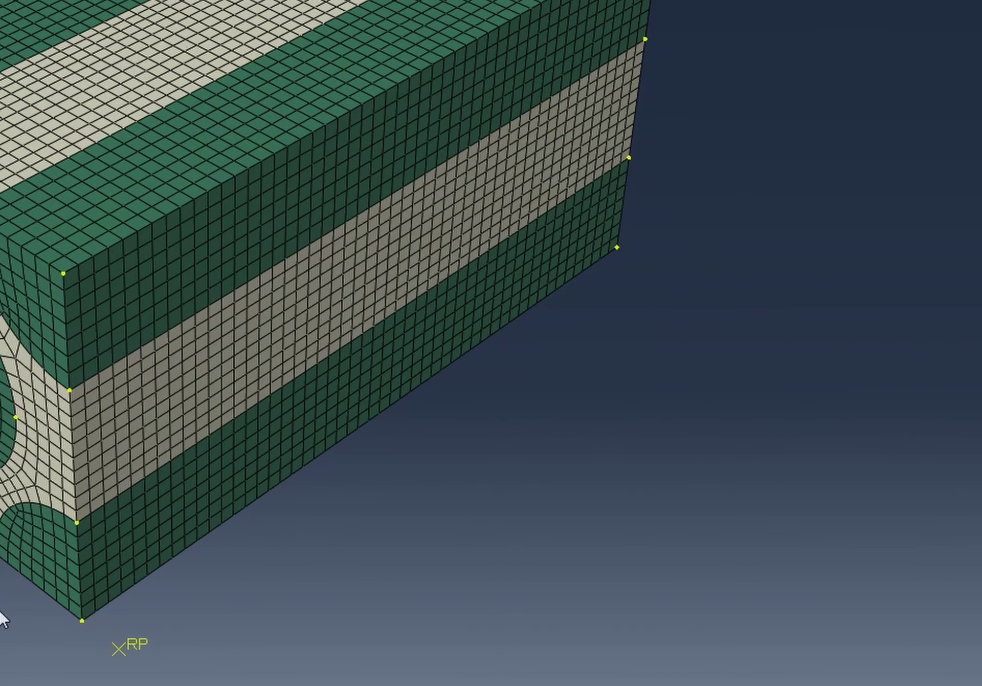
pyautogui.click(136, 648)
pyautogui.click(0, 685)
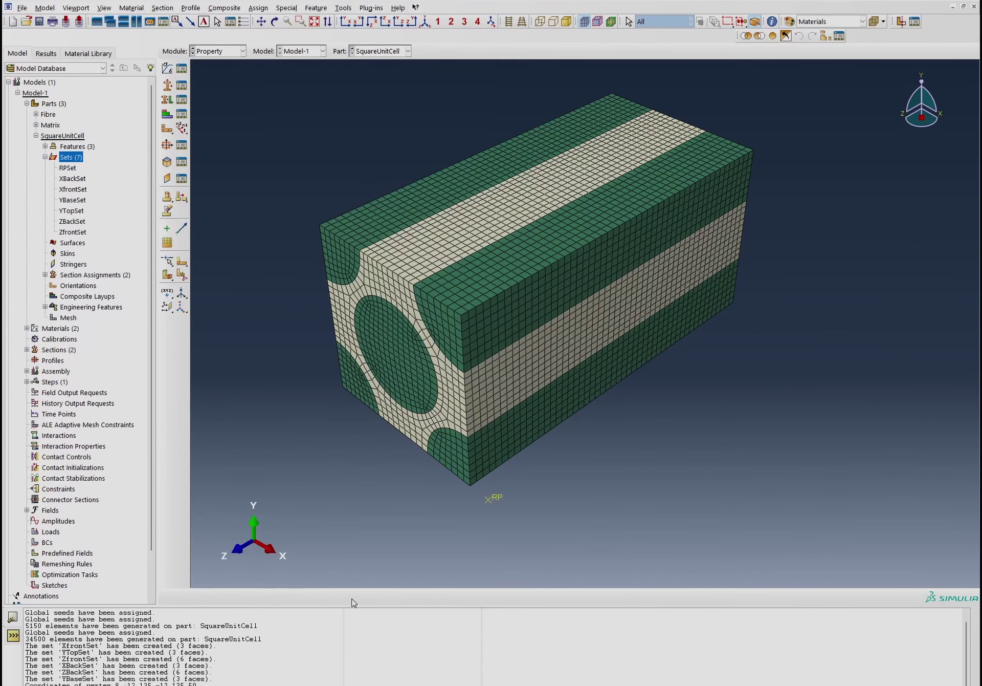
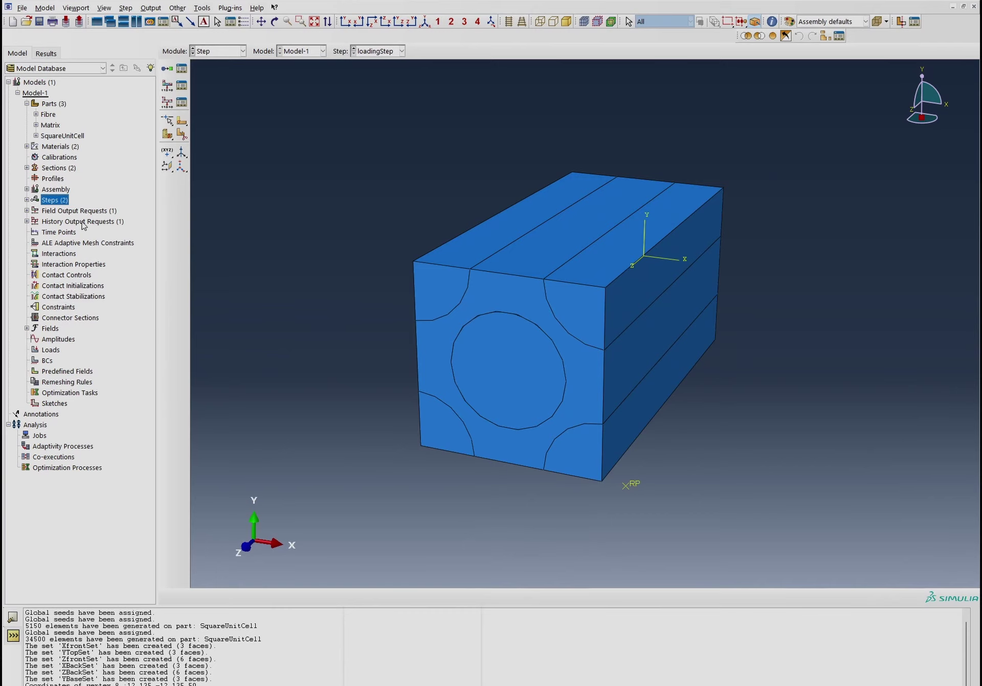
# Create a history output request named RPHO in loadingStep
pyautogui.doubleClick(84, 223)
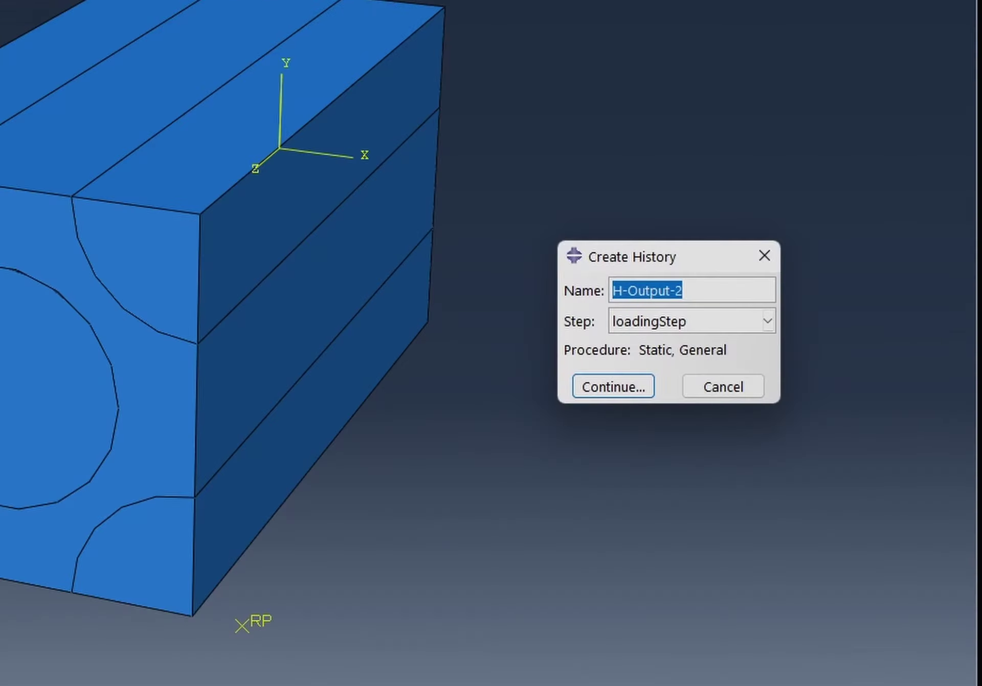
pyautogui.write('R')
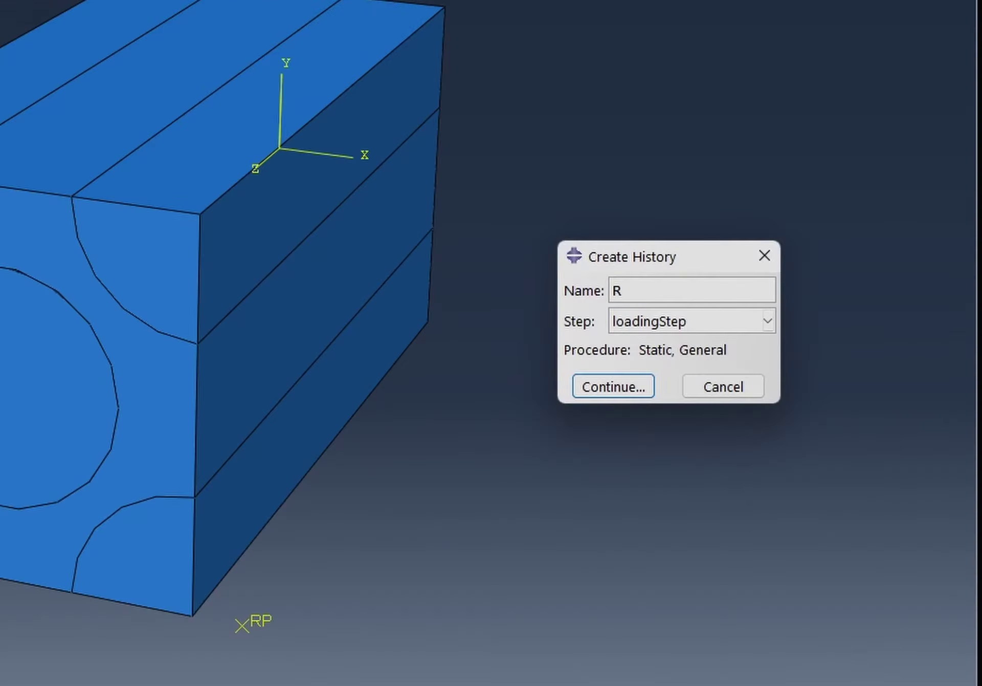
pyautogui.write('PHO')
pyautogui.click(606, 387)
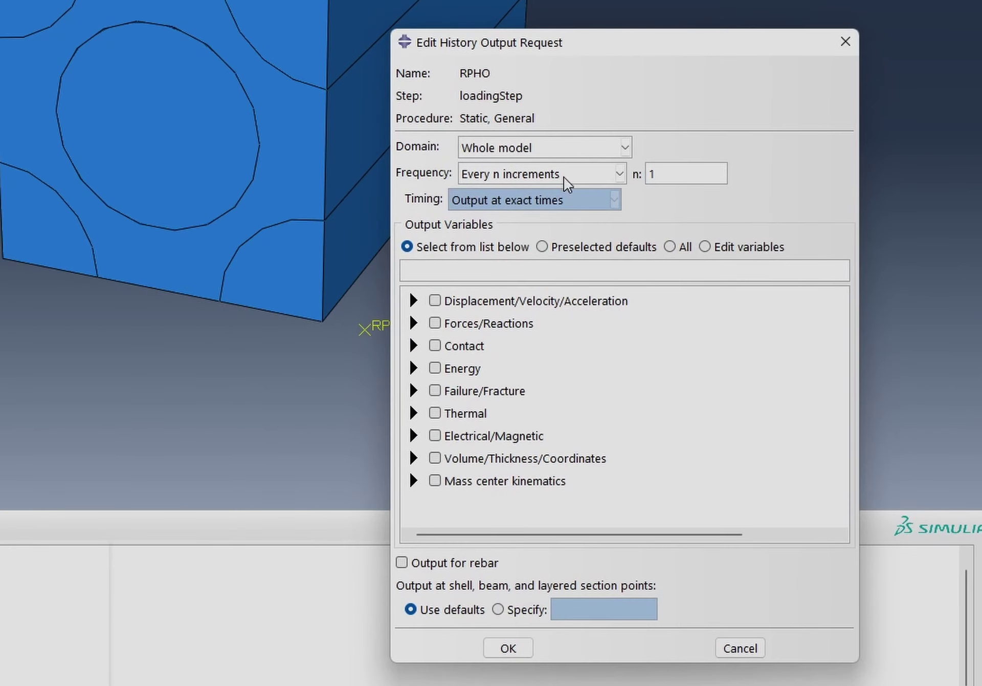
# Set the RPHO request's domain to the set SquareUnitCell-1.RPSet and its output variables to rf1, rf2, rf3, u1, u2, u3
pyautogui.click(515, 410)
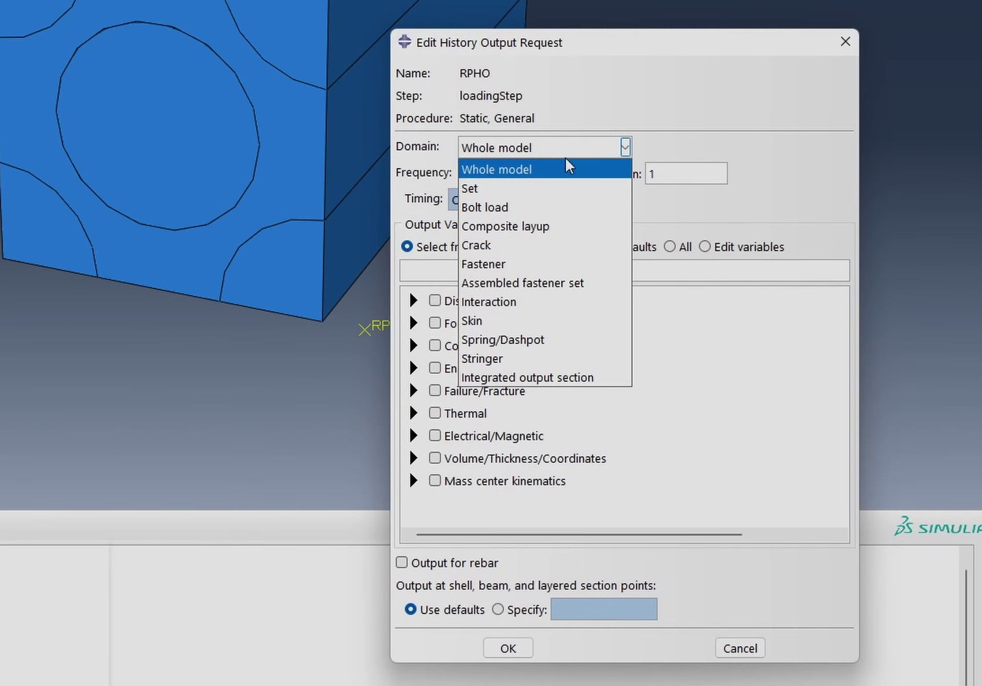
pyautogui.click(552, 189)
pyautogui.click(741, 152)
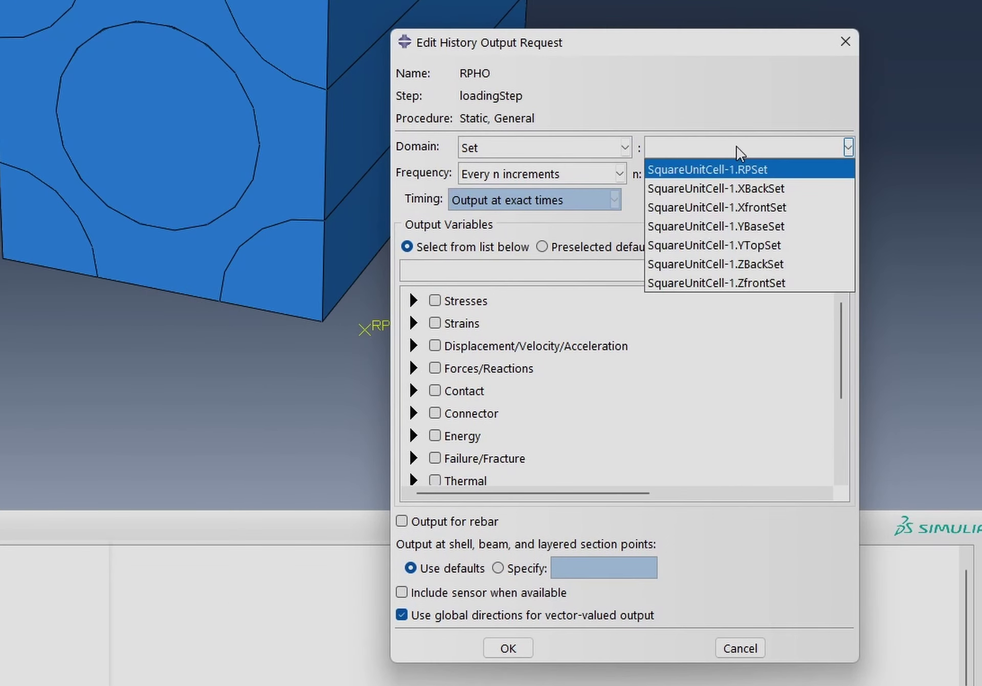
pyautogui.click(762, 170)
pyautogui.click(589, 270)
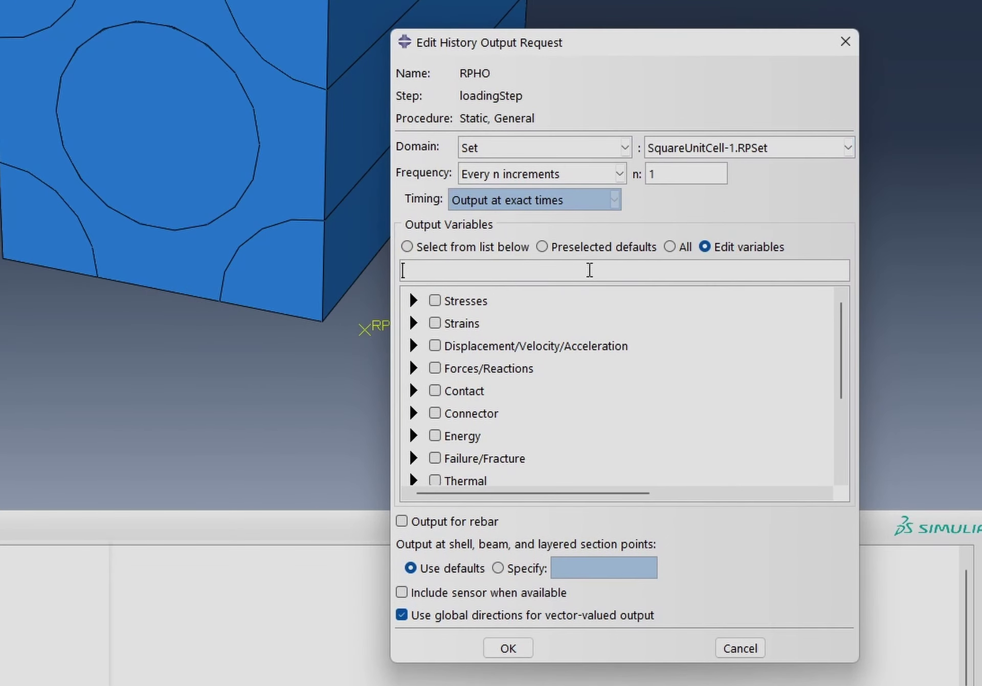
pyautogui.write('rf1, rf2, rf3, u1, u2, u3')
pyautogui.click(507, 649)
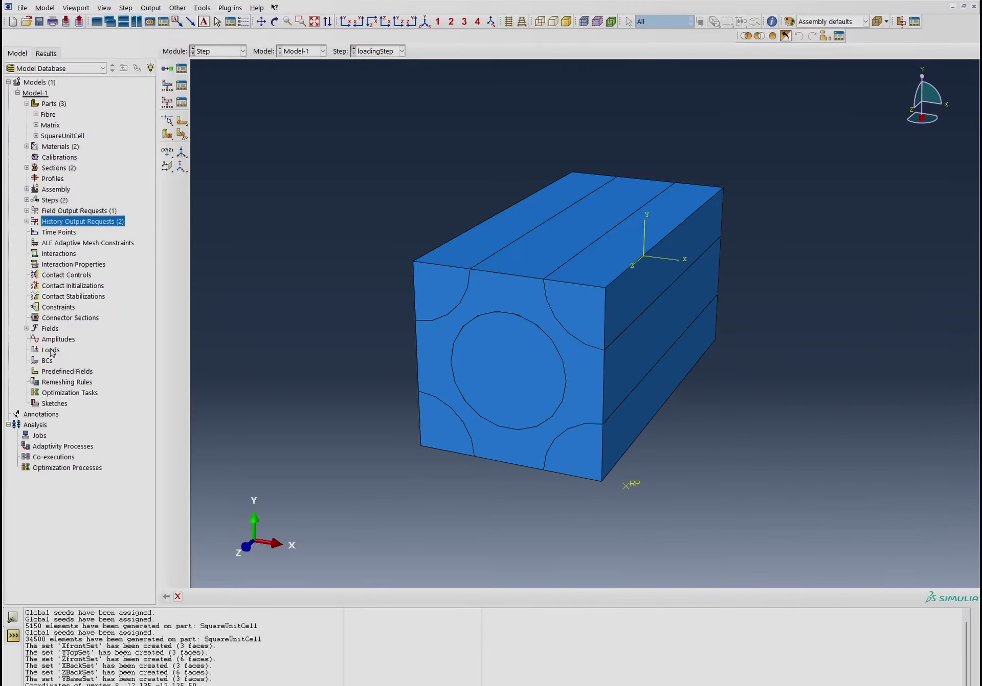
# Create a mechanical Displacement/Rotation boundary condition named XBackR in the Initial step
pyautogui.doubleClick(47, 360)
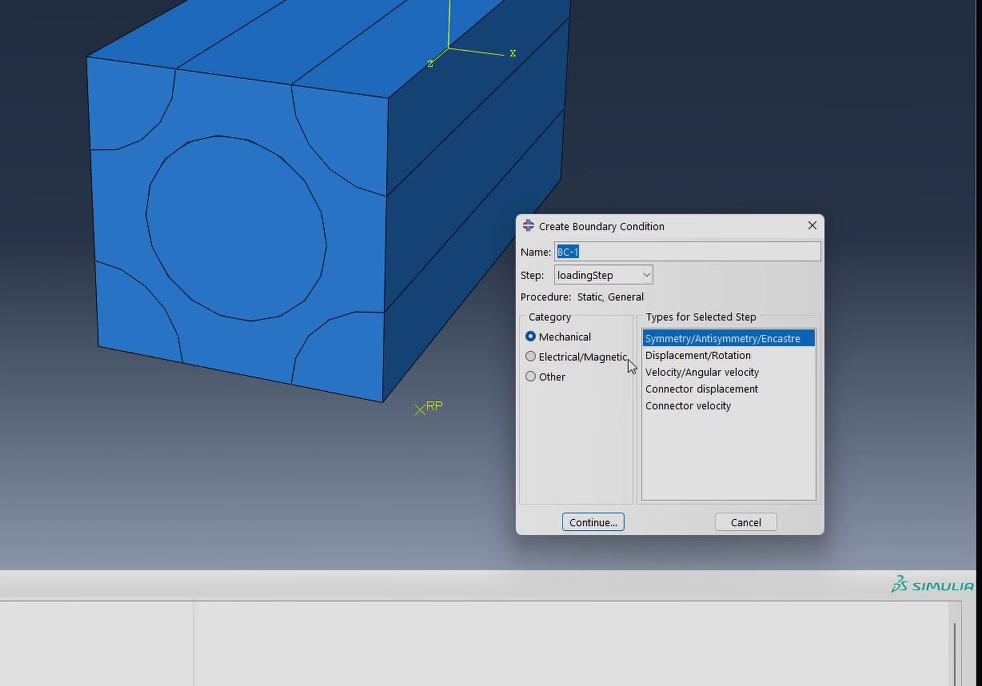
pyautogui.write('XBackR')
pyautogui.click(573, 279)
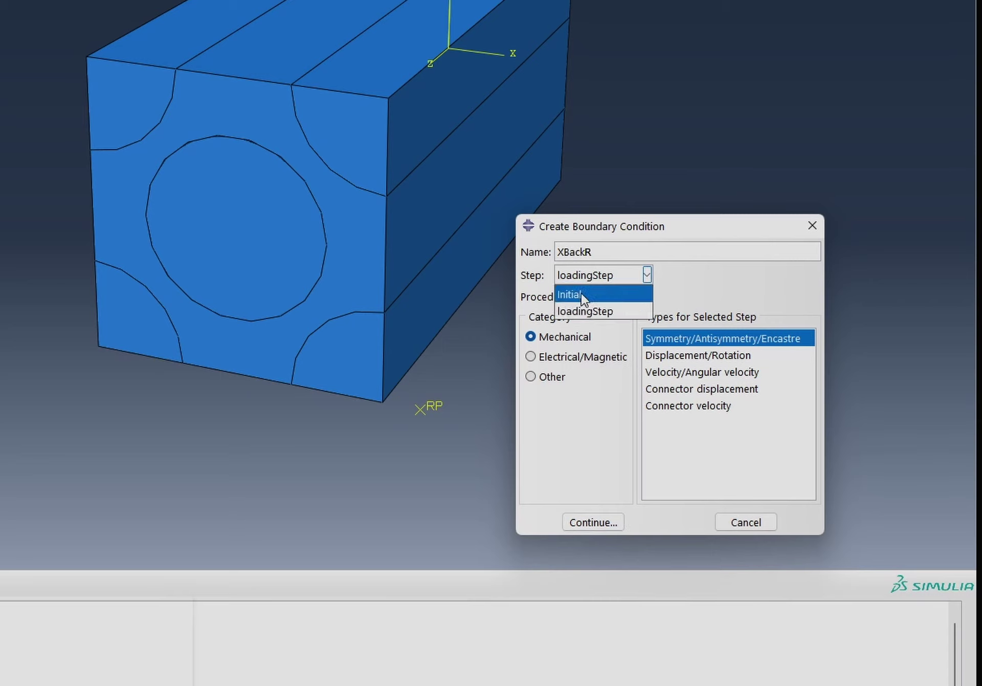
pyautogui.click(578, 292)
pyautogui.click(664, 358)
pyautogui.click(594, 523)
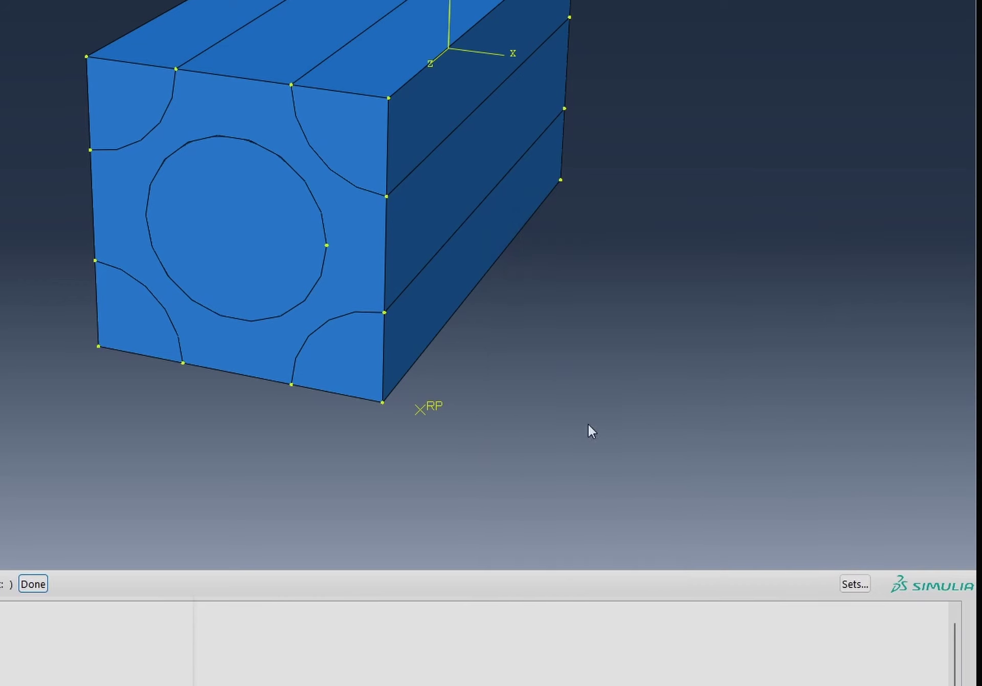
# Apply XBackR to the set SquareUnitCell-1.XBackSet, with selections highlighted in the viewport, and restrain U1
pyautogui.click(854, 584)
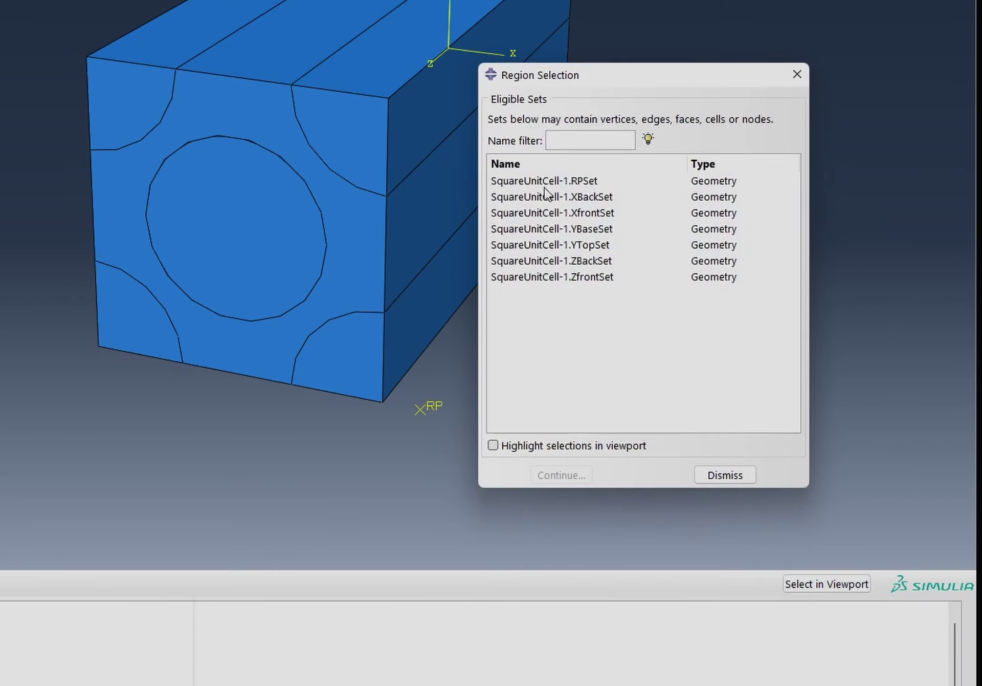
pyautogui.click(594, 200)
pyautogui.click(548, 447)
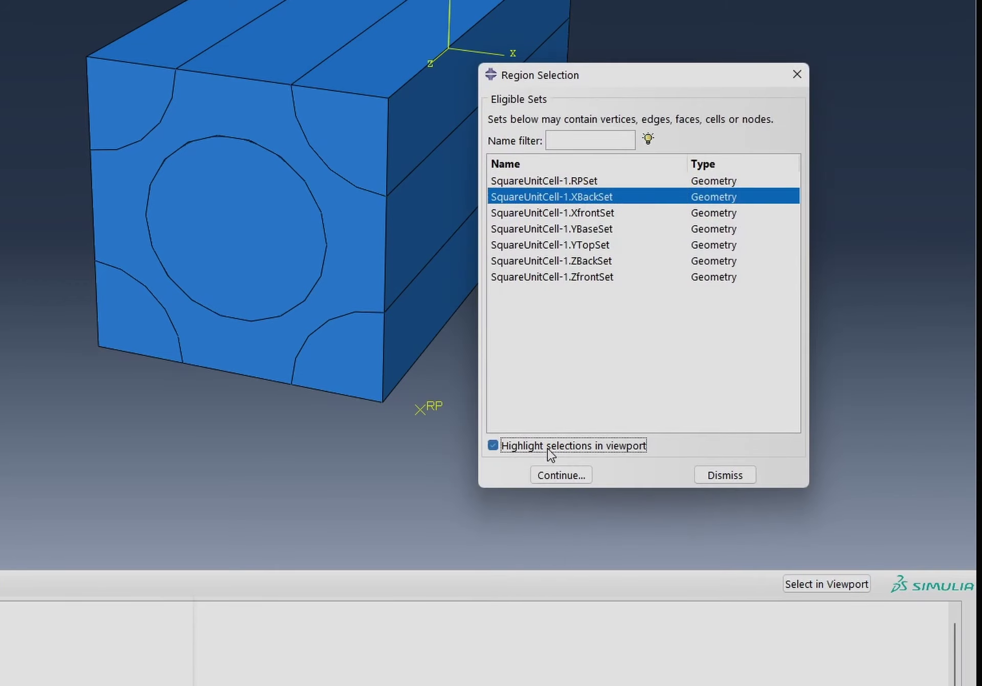
pyautogui.click(556, 475)
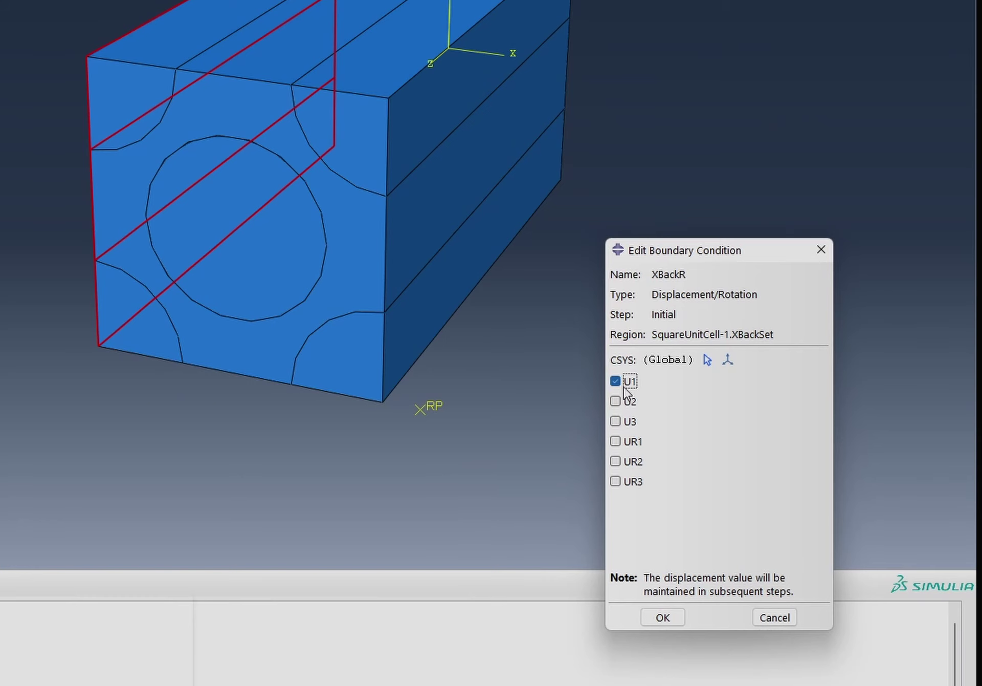
pyautogui.click(651, 620)
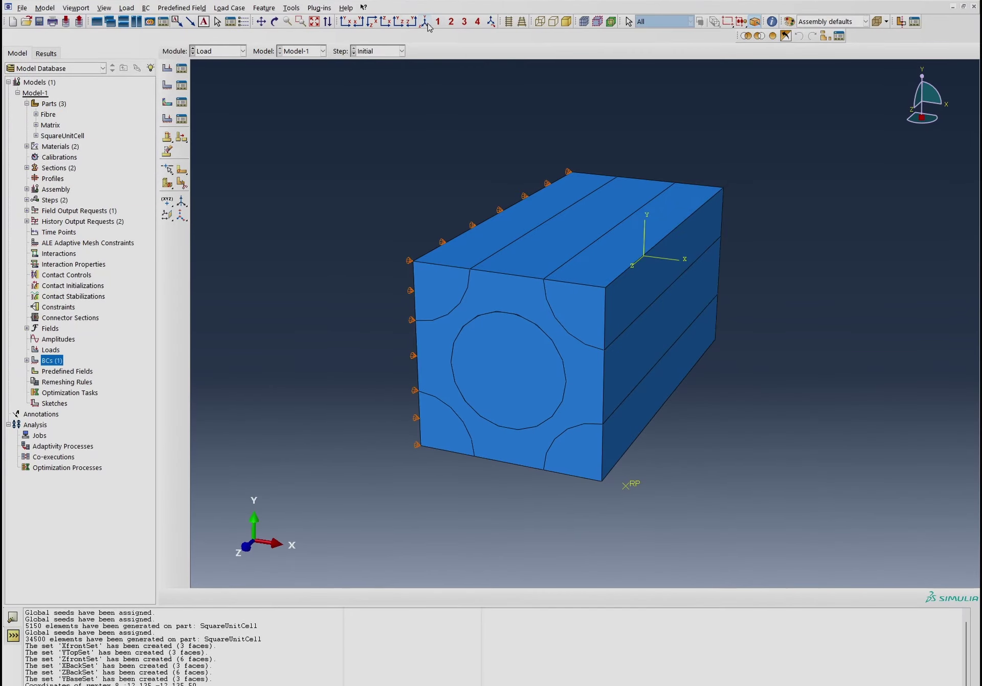
# Create a Displacement/Rotation boundary condition named YBaseR in the Initial step, restraining U2 on the set SquareUnitCell-1.YBaseSet
pyautogui.click(427, 23)
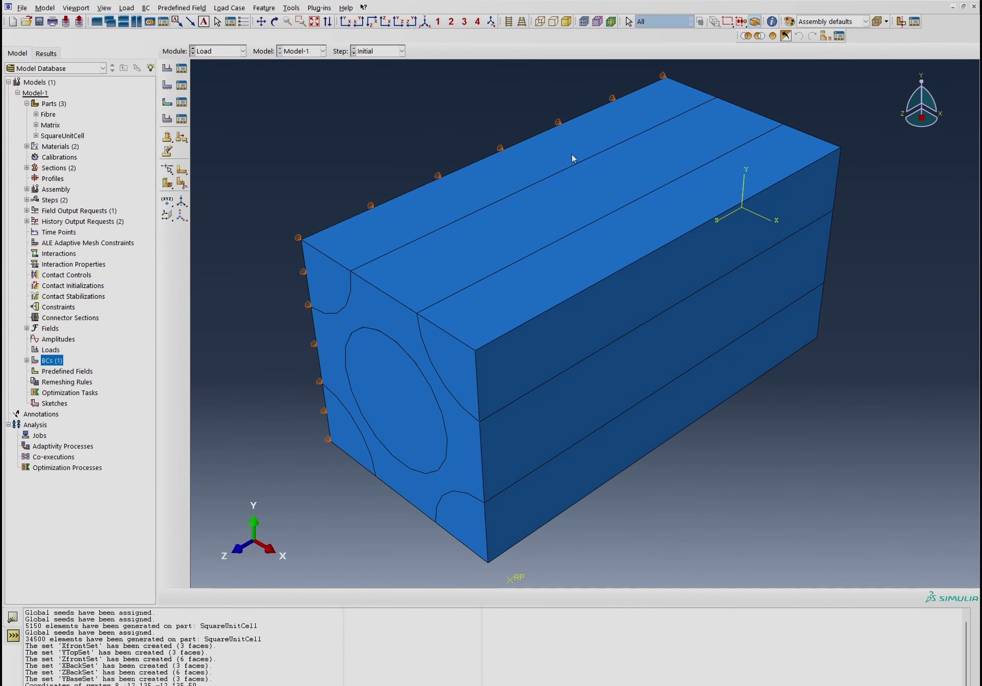
pyautogui.scroll(-3, 573, 158)
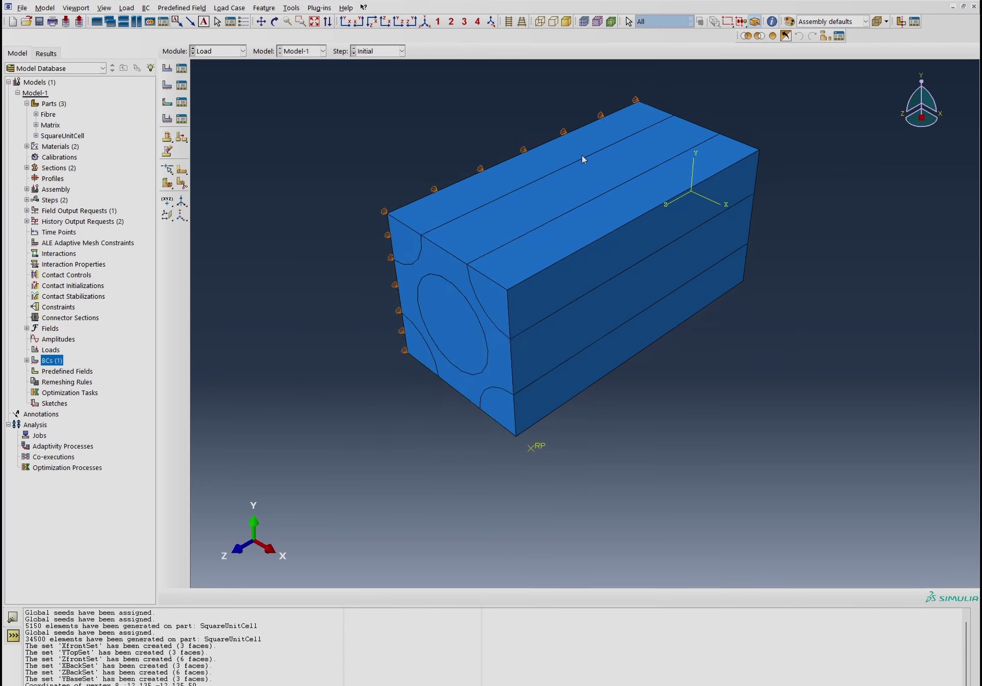
pyautogui.doubleClick(54, 362)
pyautogui.write('Yb')
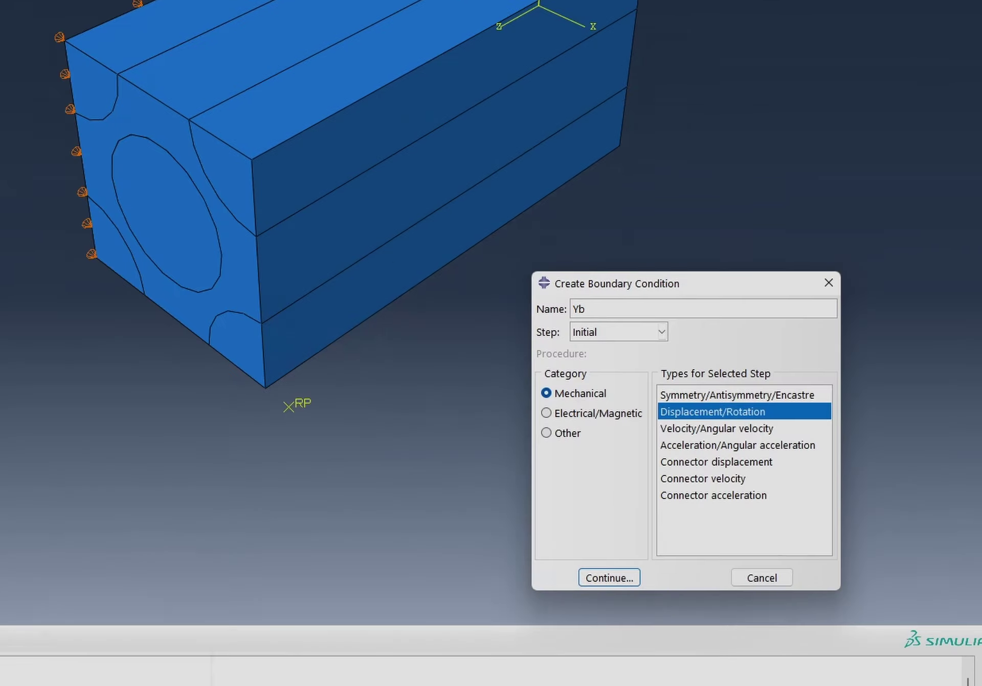
pyautogui.write('BaseR')
pyautogui.press('Return')
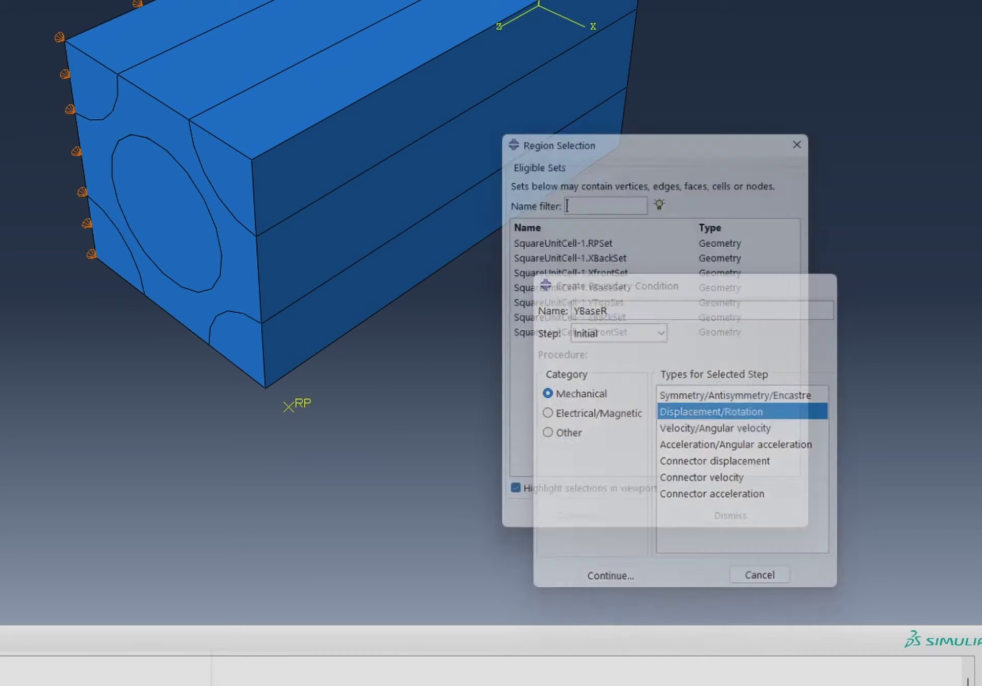
pyautogui.click(599, 289)
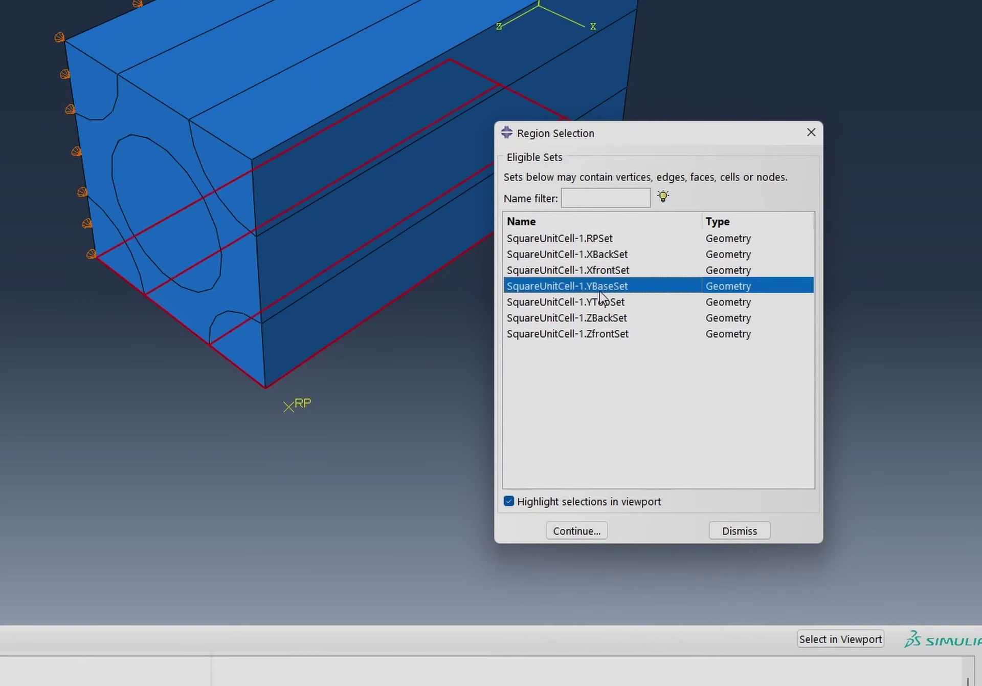
pyautogui.click(591, 535)
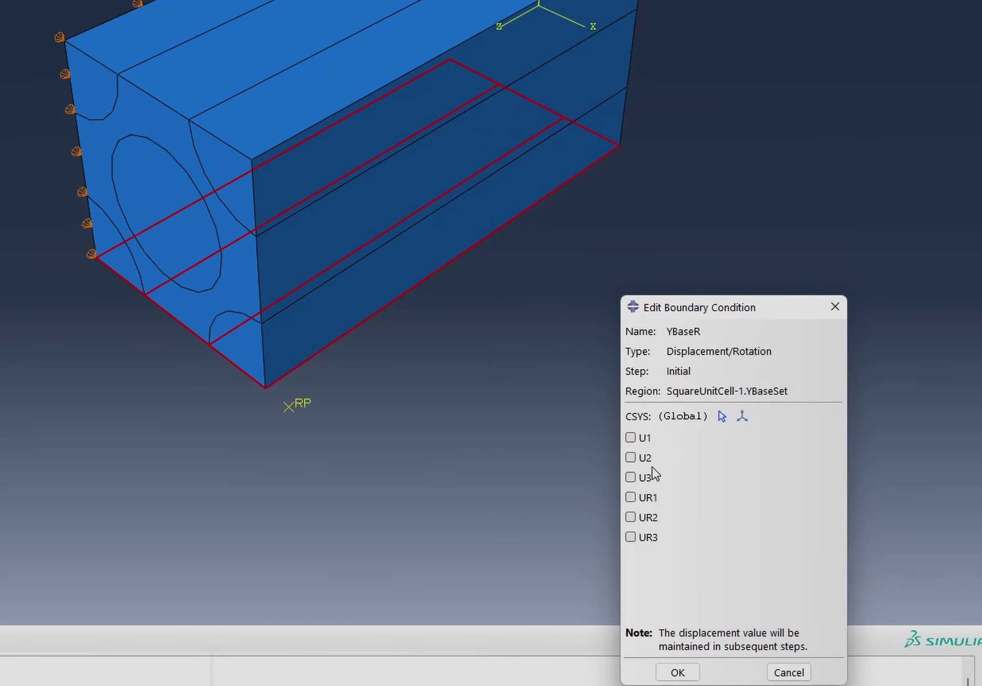
pyautogui.click(643, 457)
pyautogui.click(678, 672)
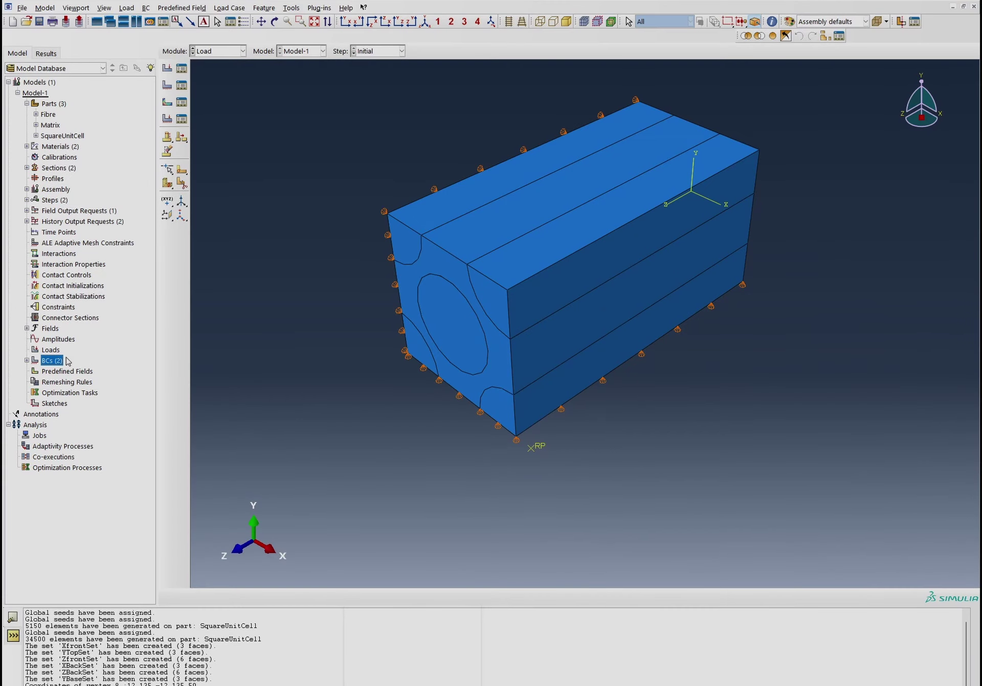
# Create a mechanical Displacement/Rotation boundary condition named ZbackR in the Initial step, restraining U3 on the set SquareUnitCell-1.ZBackSet
pyautogui.doubleClick(51, 360)
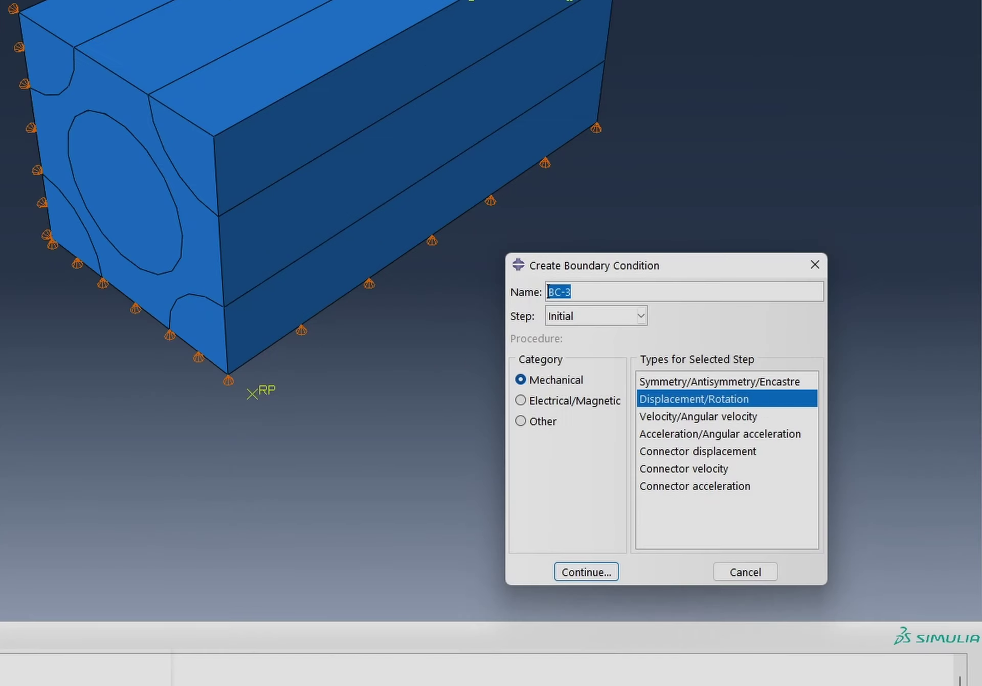
pyautogui.write('ZbackR')
pyautogui.press('Return')
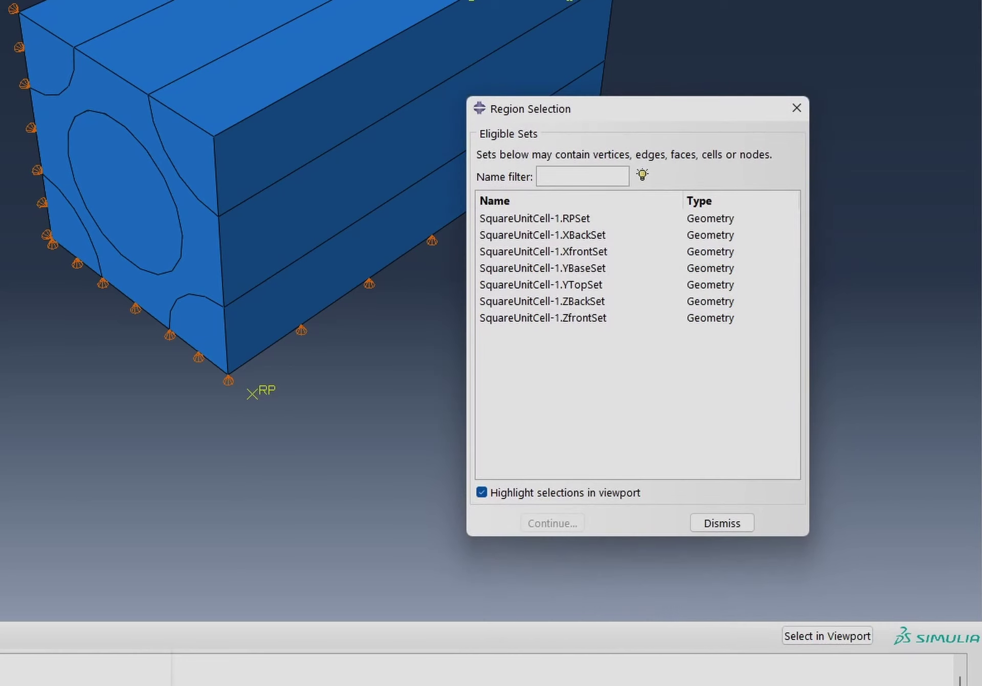
pyautogui.click(589, 303)
pyautogui.click(557, 523)
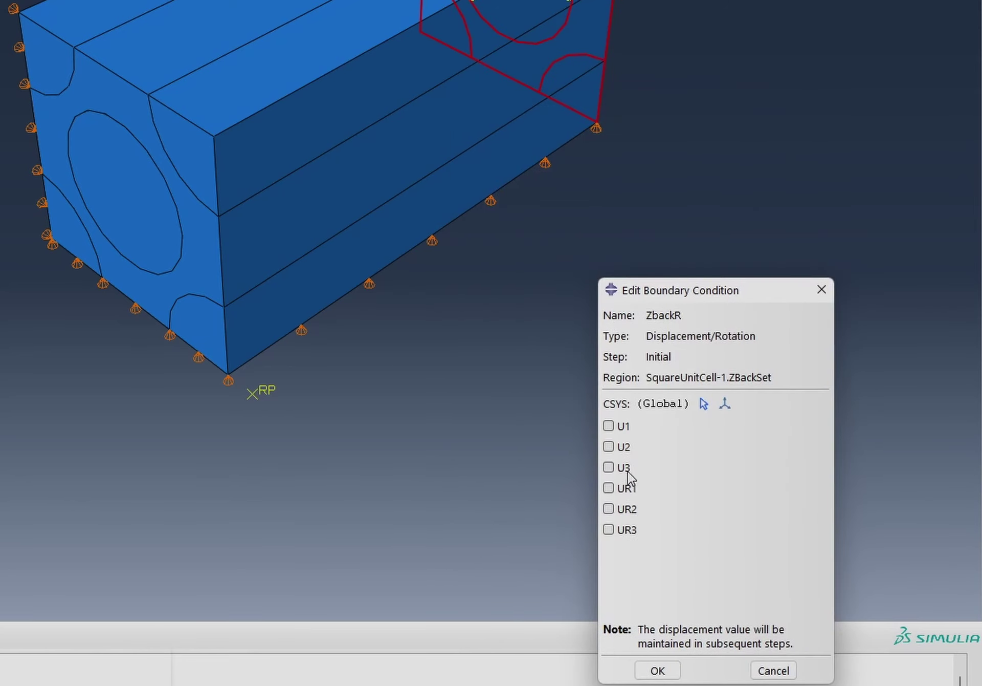
pyautogui.click(658, 666)
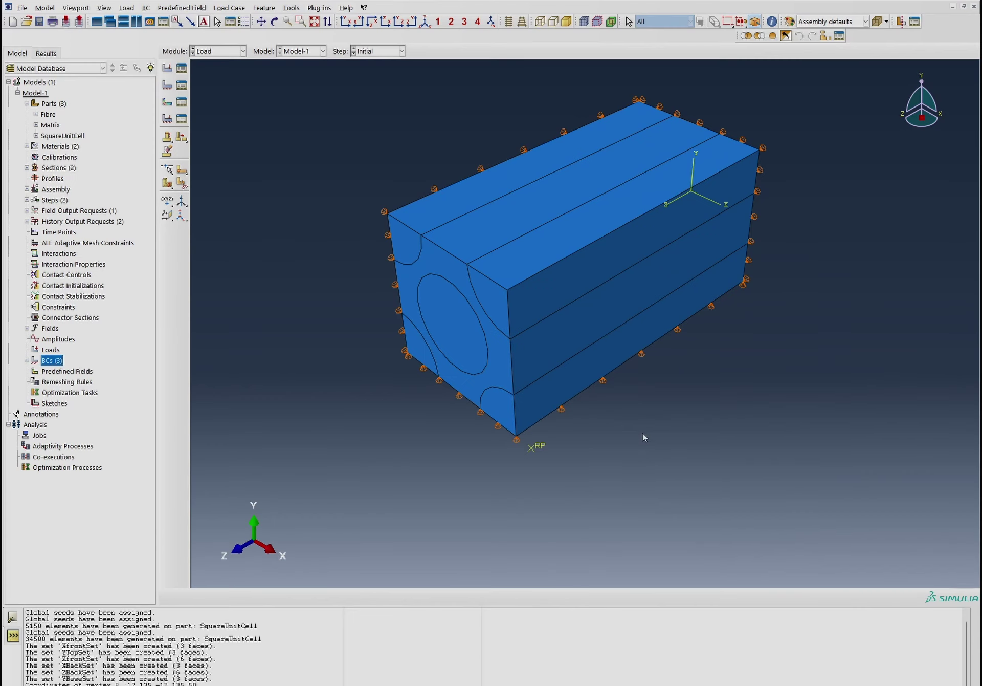
# Create a Displacement/Rotation boundary condition named Load in loadingStep on the set SquareUnitCell-1.RPSet with a uniform U1 of 5
pyautogui.doubleClick(49, 361)
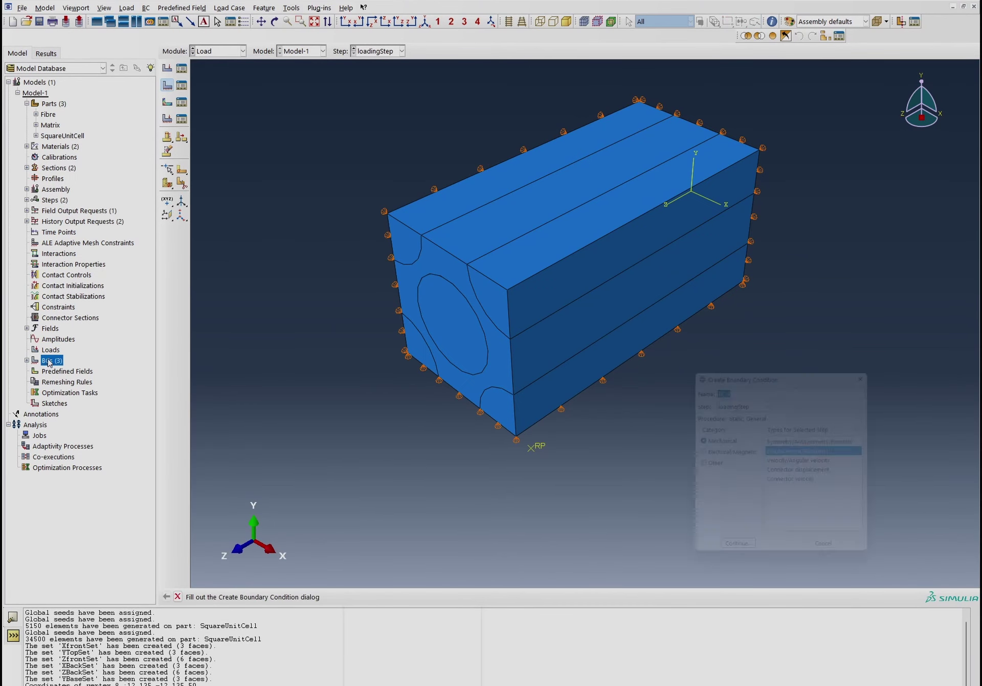
pyautogui.write('Load')
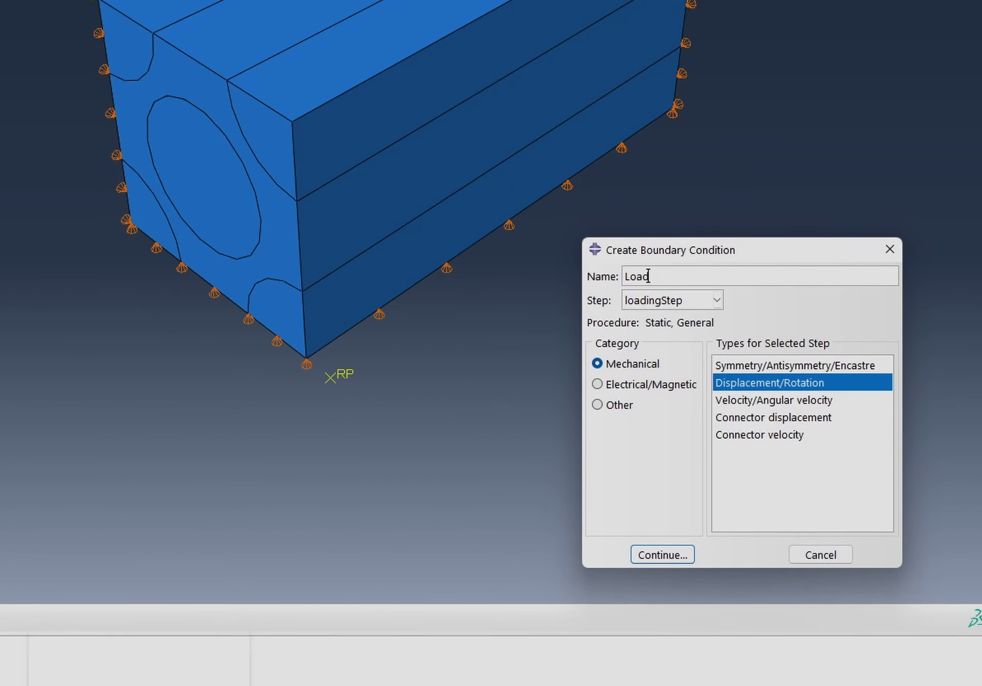
pyautogui.click(655, 554)
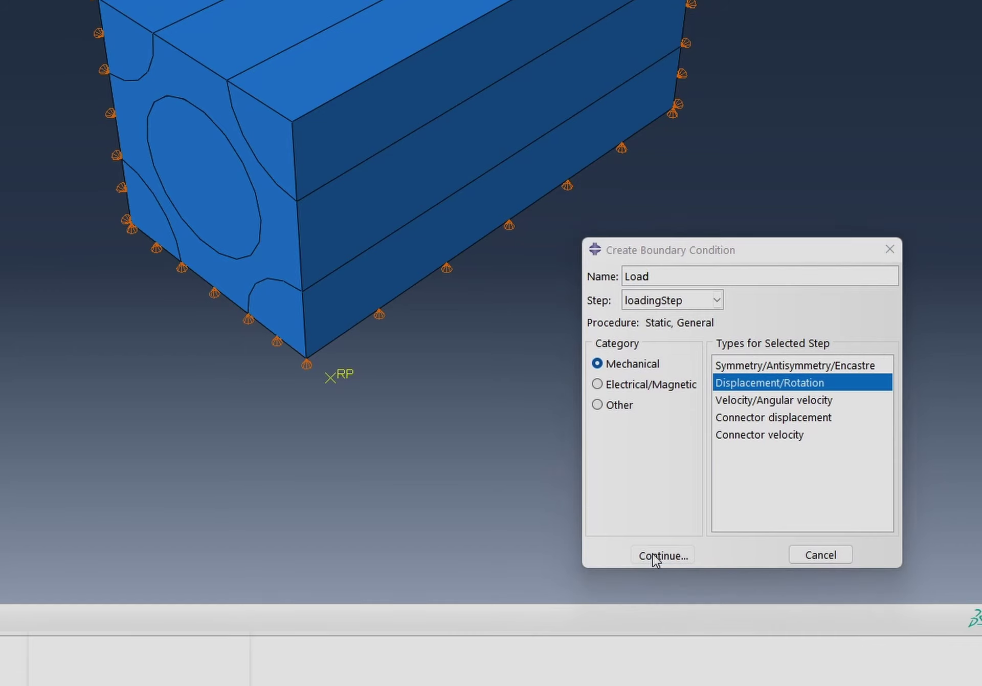
pyautogui.click(659, 203)
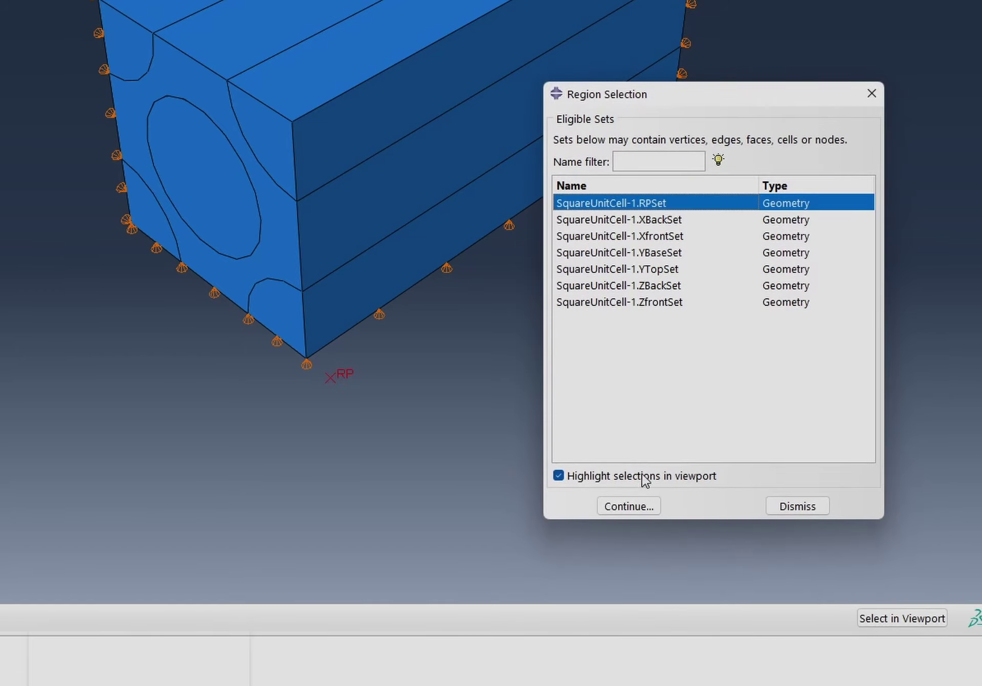
pyautogui.click(630, 506)
pyautogui.press('space')
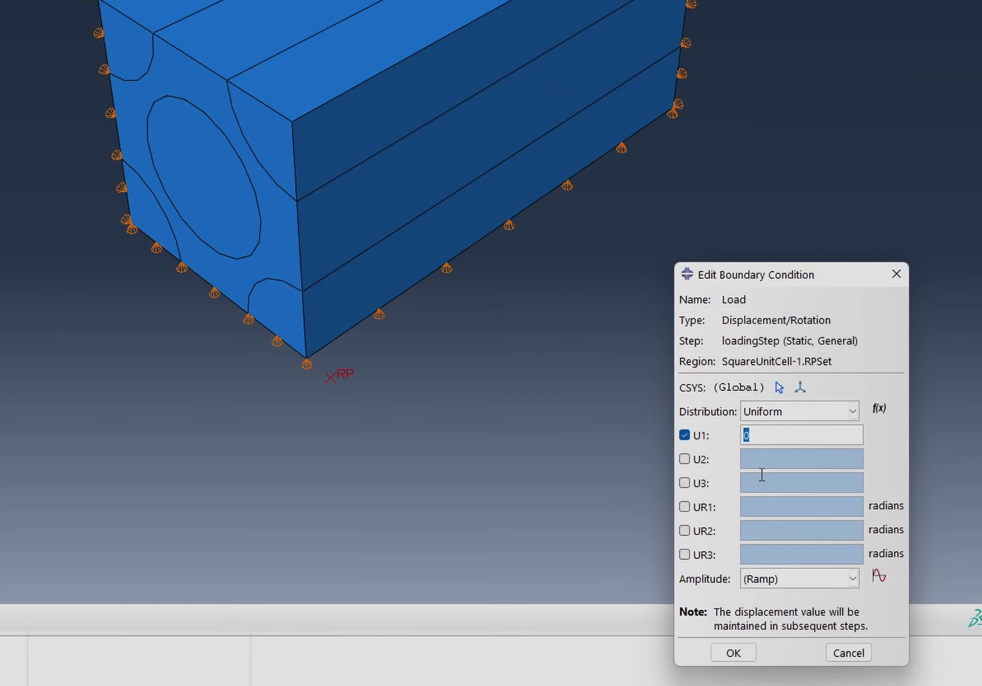
pyautogui.write('5')
pyautogui.click(733, 653)
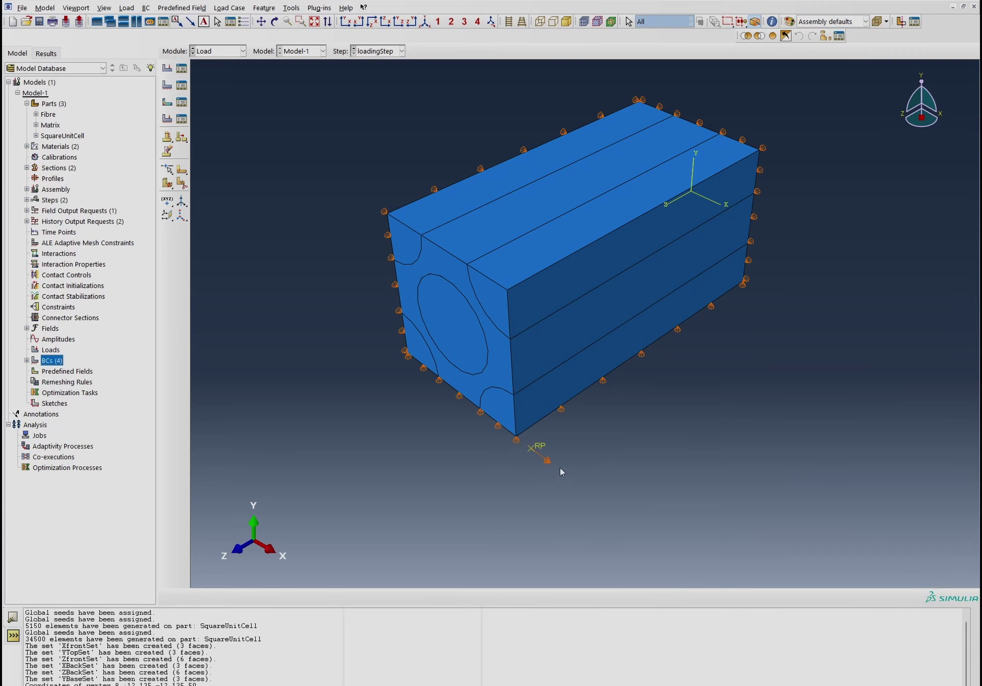
# Start a new constraint and name it constraintEqn
pyautogui.doubleClick(61, 307)
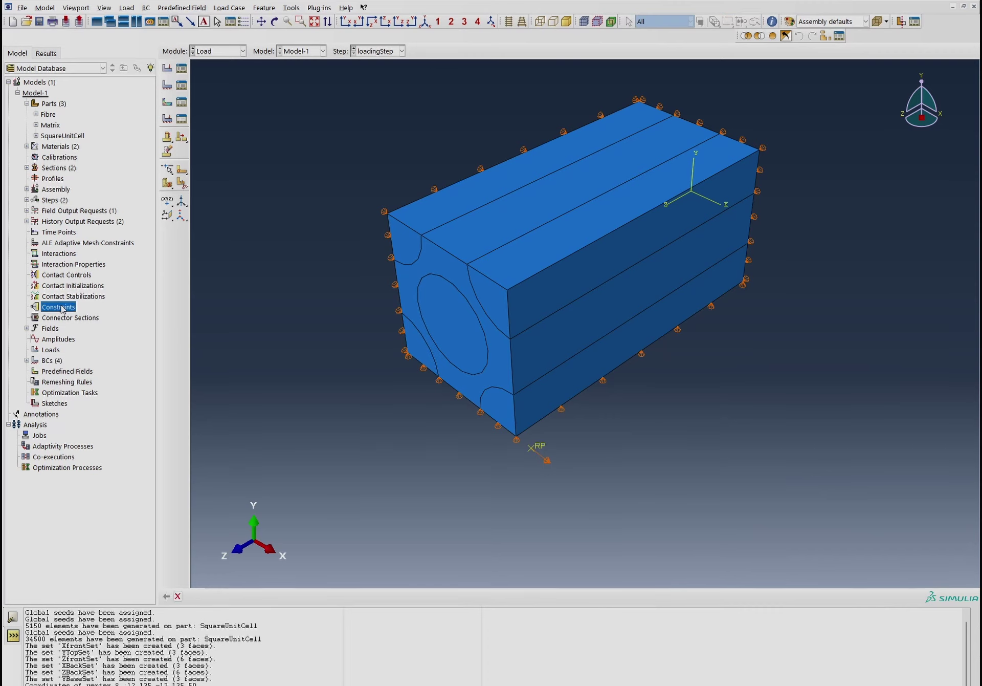
pyautogui.write('cons')
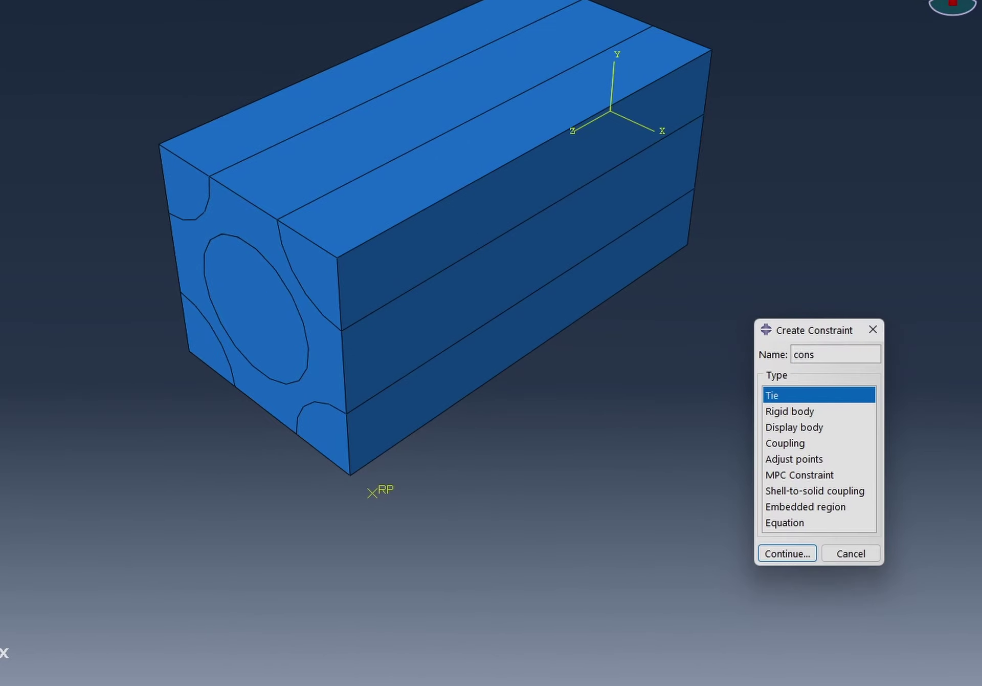
pyautogui.write('traintEqn')
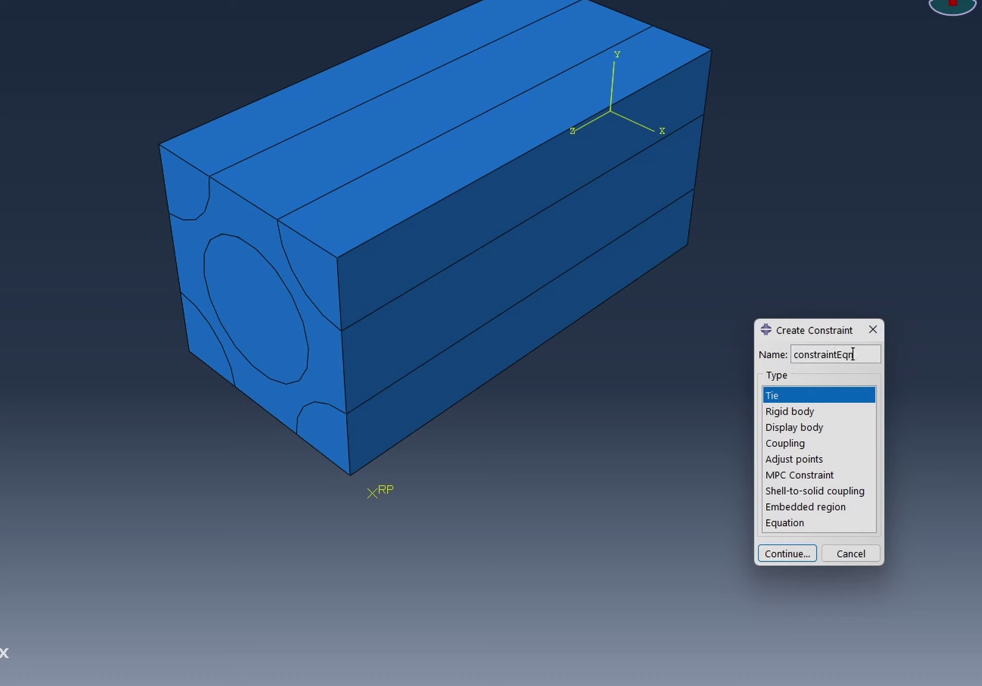
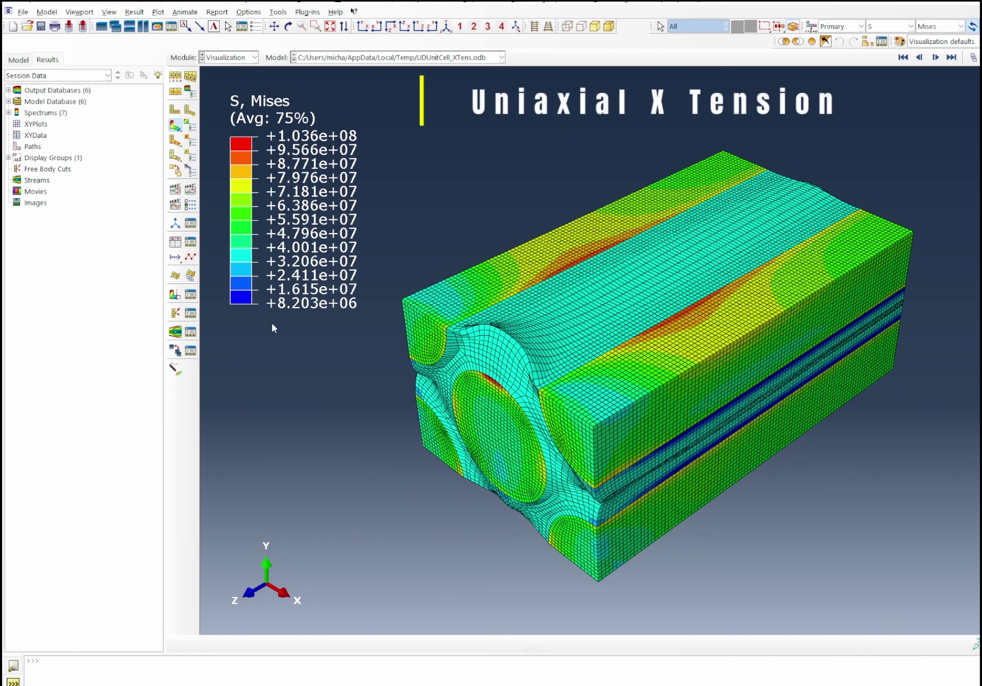
# Animate the Mises stress results of UDUnitCell_XTens.odb by scale factor and switch the contour variable to PE
pyautogui.click(175, 190)
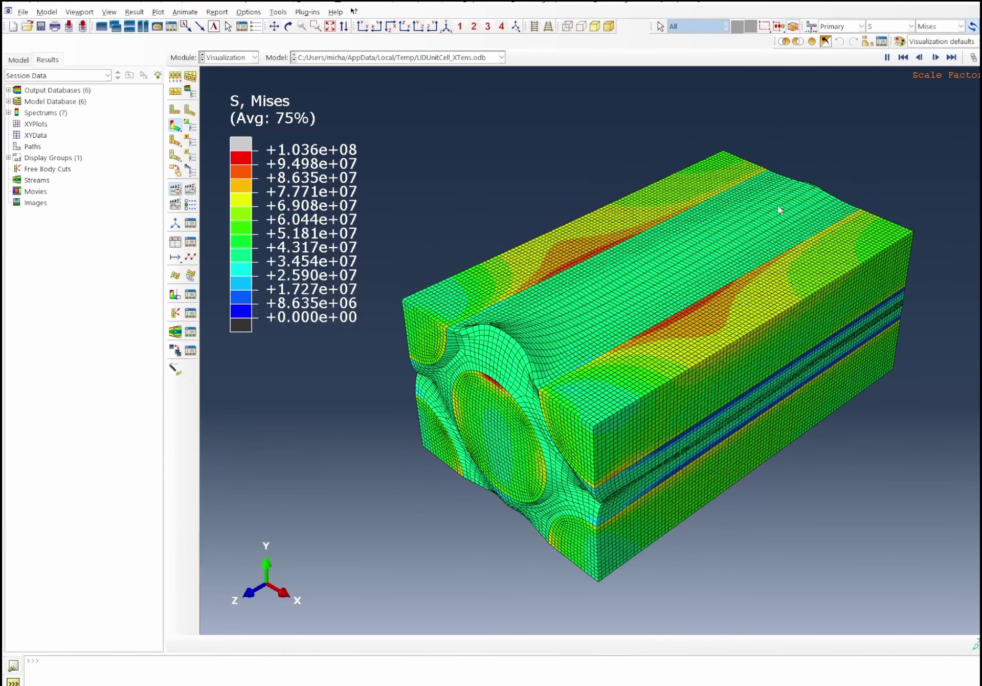
pyautogui.click(890, 26)
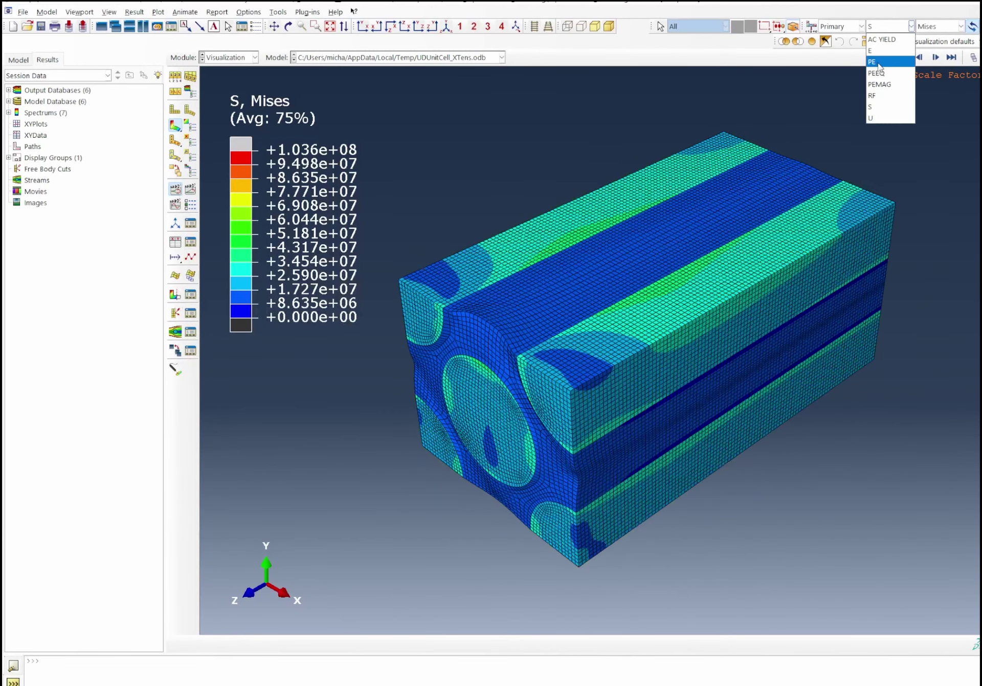
pyautogui.click(880, 64)
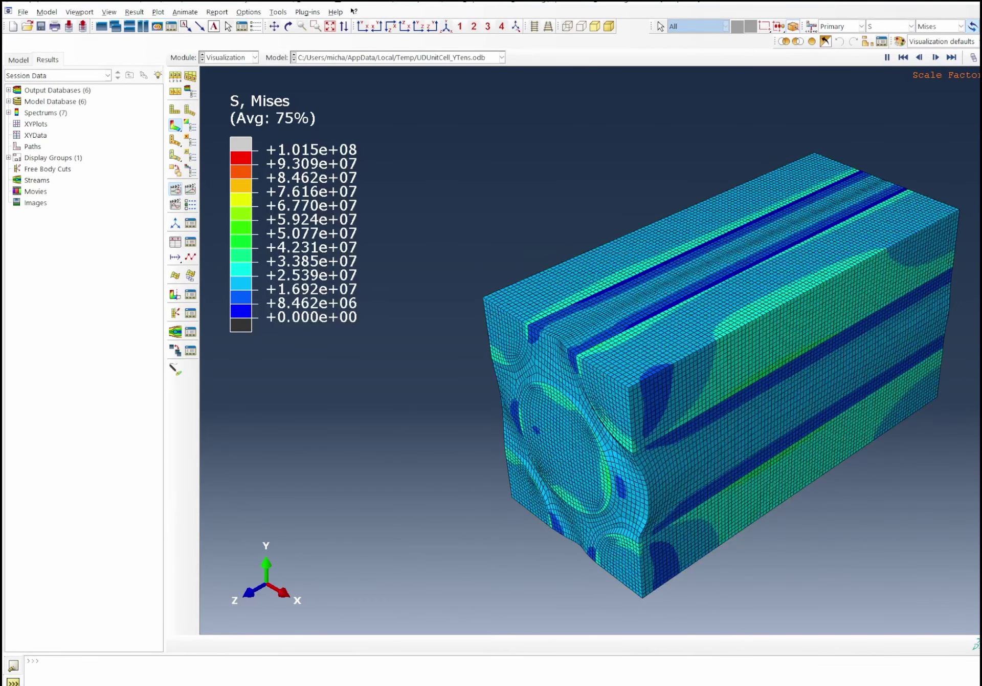
# Display PE, Max. Principal for UDUnitCell_YTens.odb and animate its deformation, ending on the last frame
pyautogui.click(891, 26)
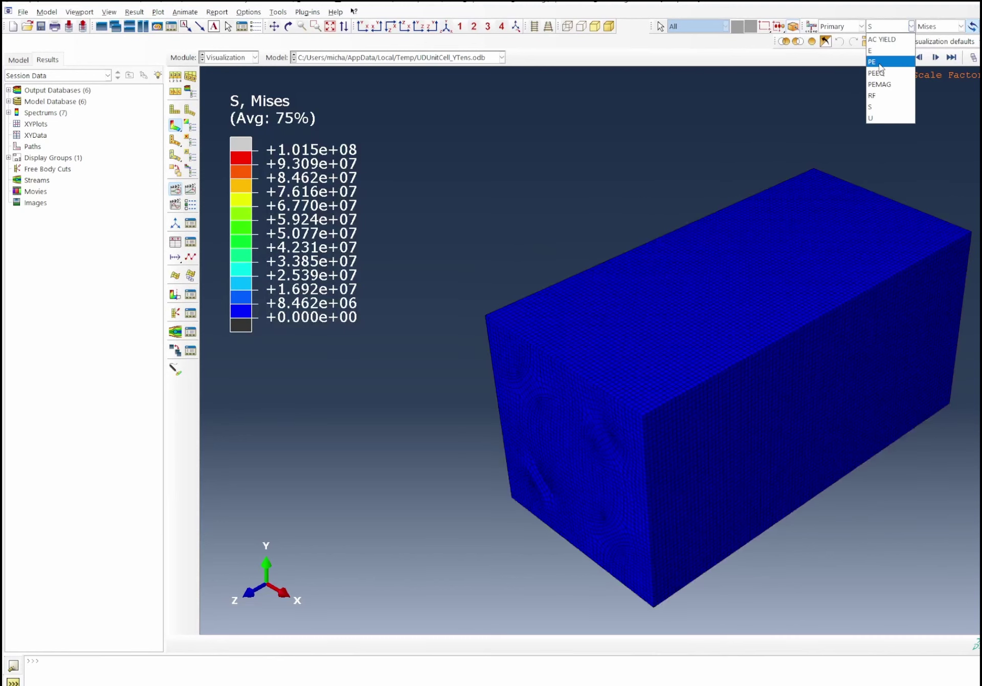
pyautogui.click(877, 51)
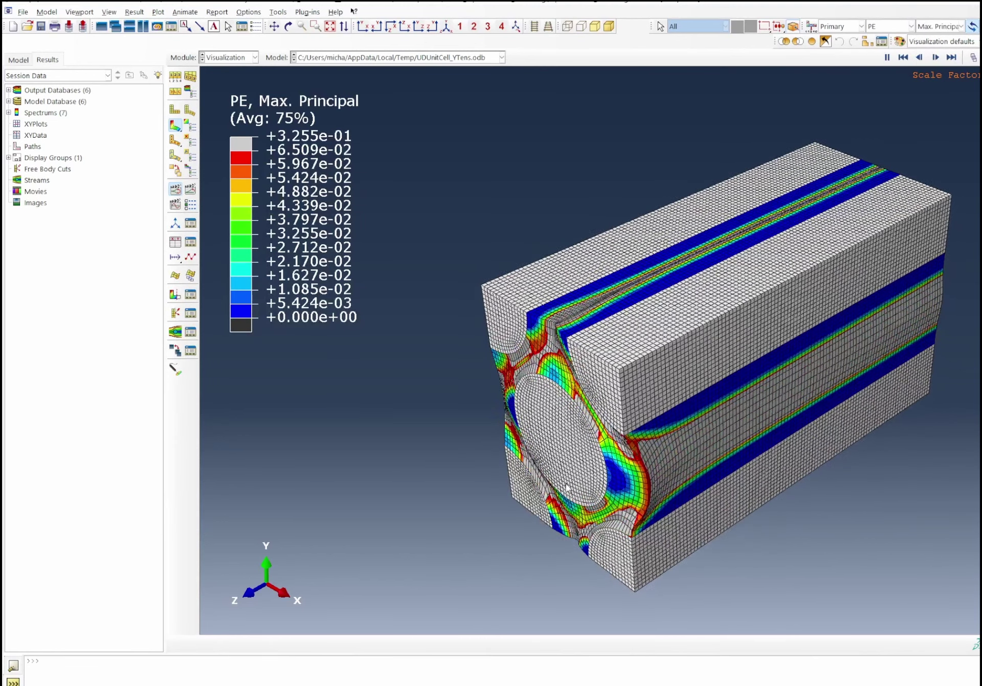
pyautogui.click(175, 189)
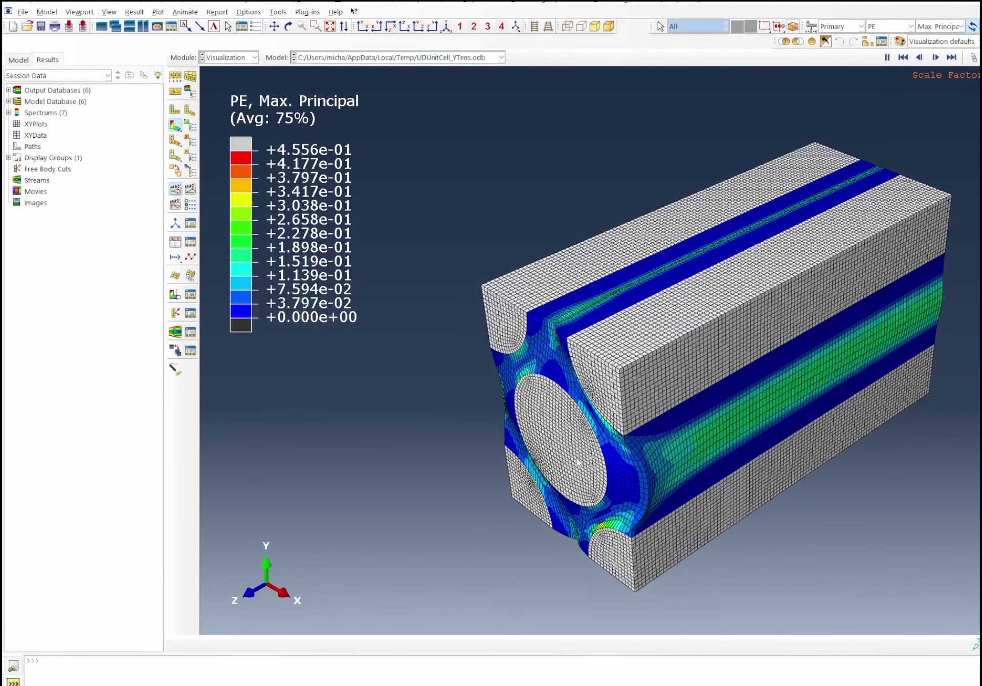
pyautogui.click(952, 57)
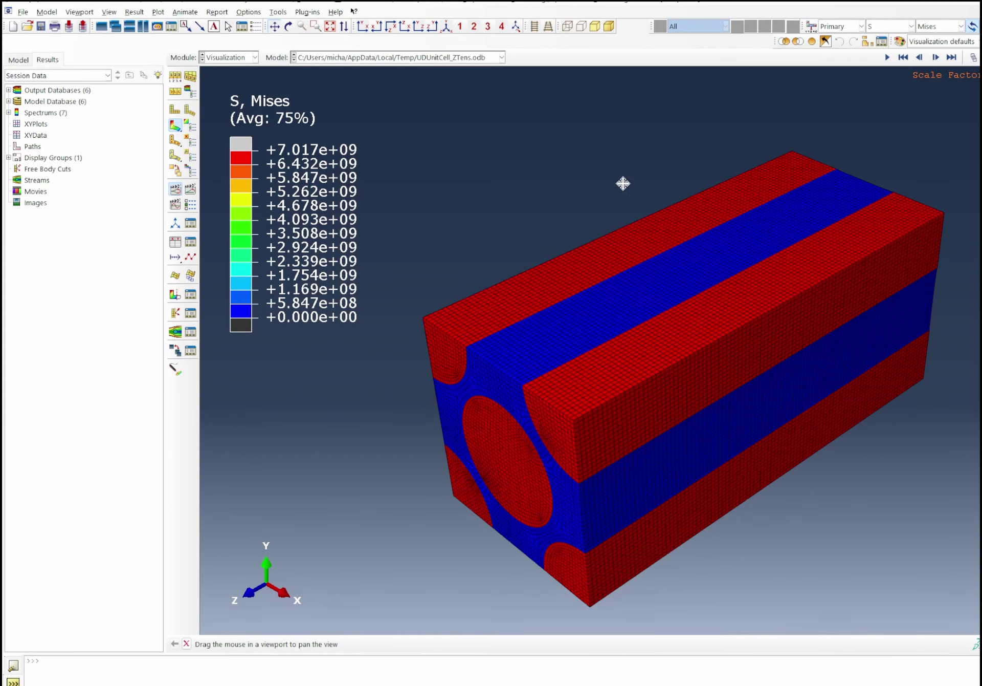
# Display UDUnitCell_XYShear.odb and examine the Mises stress on the deformed unit cell from several angles at the last animation frame
pyautogui.click(477, 58)
pyautogui.click(461, 80)
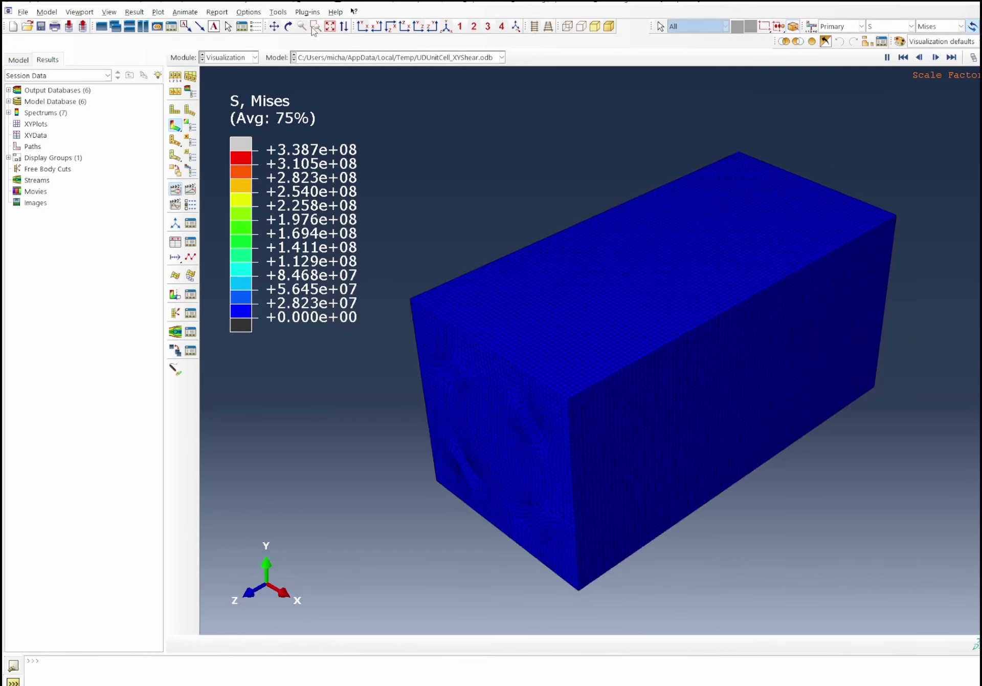
pyautogui.click(288, 26)
pyautogui.moveTo(623, 554); pyautogui.dragTo(698, 367)
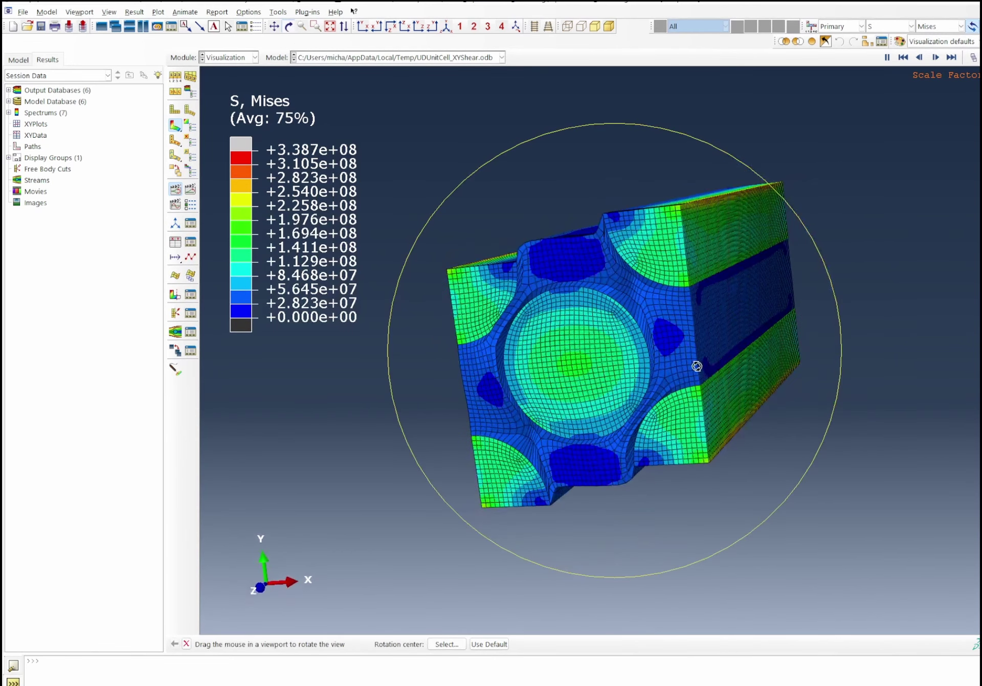
pyautogui.click(952, 57)
pyautogui.moveTo(534, 401); pyautogui.dragTo(553, 415)
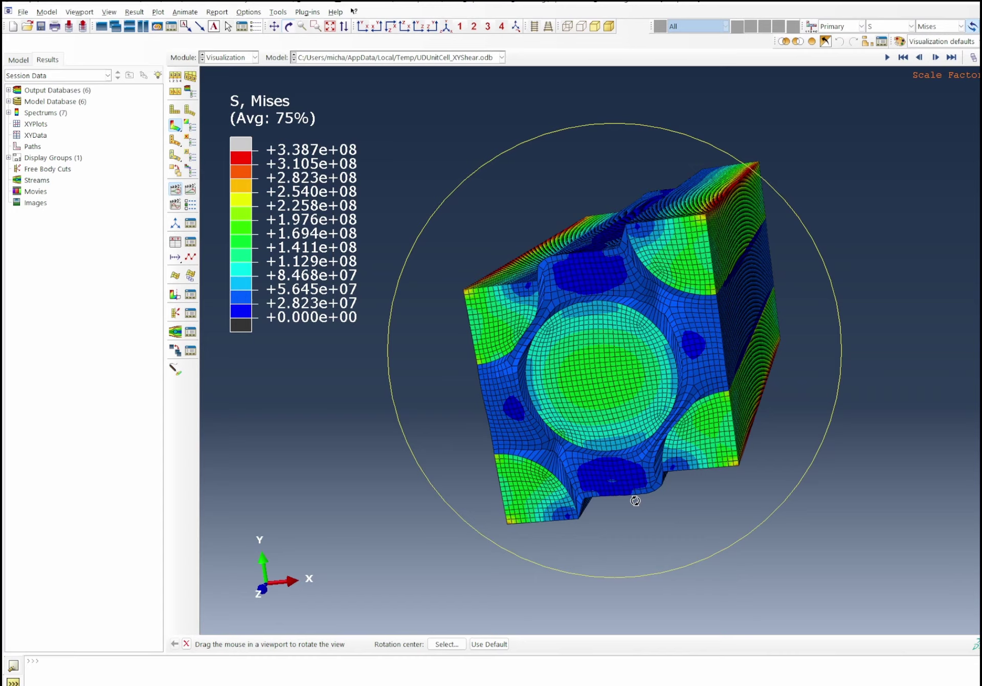
pyautogui.moveTo(734, 374); pyautogui.dragTo(551, 404)
# Display UDUnitCell_YZShear.odb and examine its animated Mises stress and deformation from several angles, pausing the animation
pyautogui.click(502, 58)
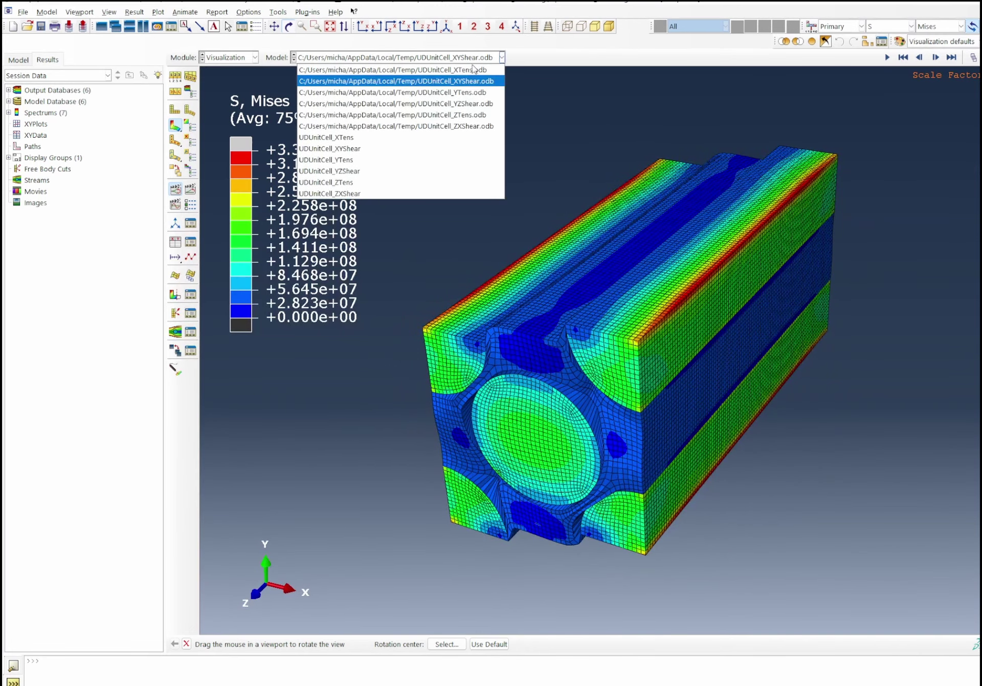
pyautogui.click(358, 82)
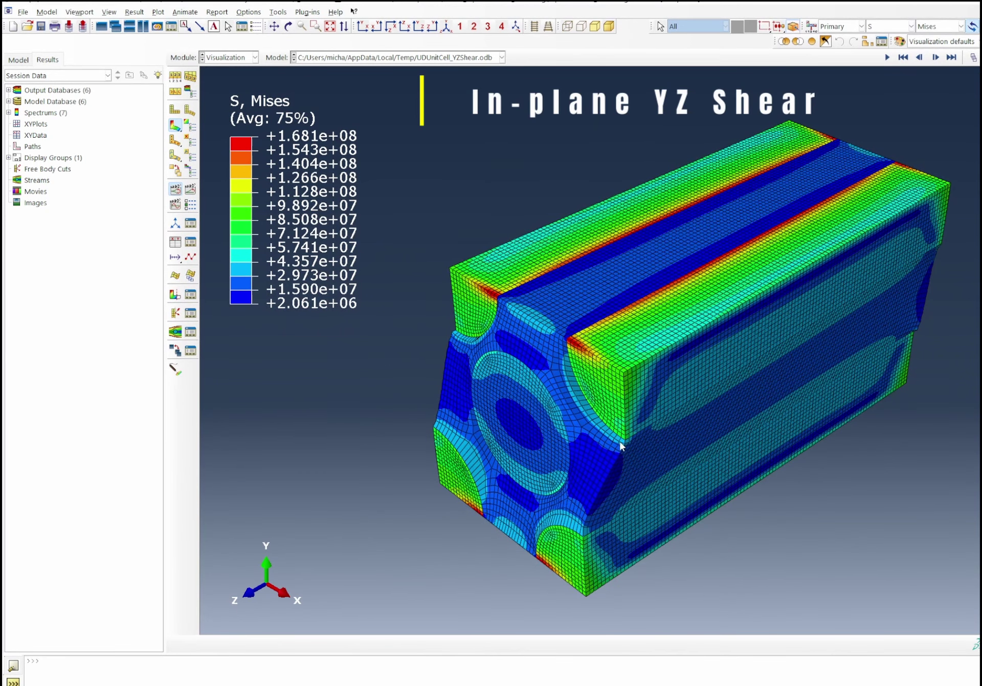
pyautogui.click(175, 191)
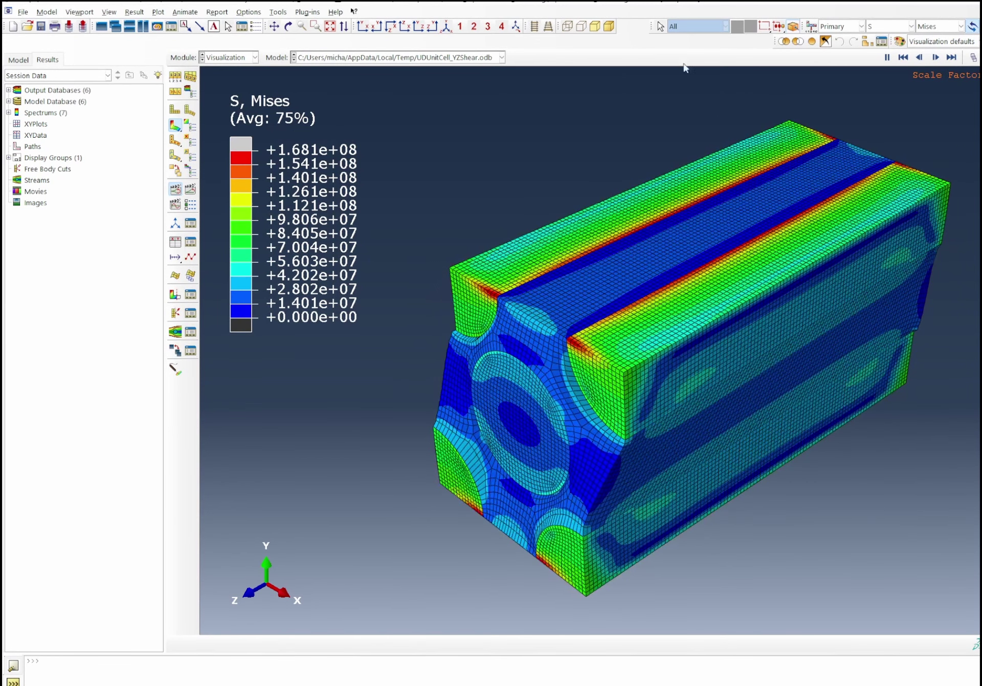
pyautogui.click(288, 26)
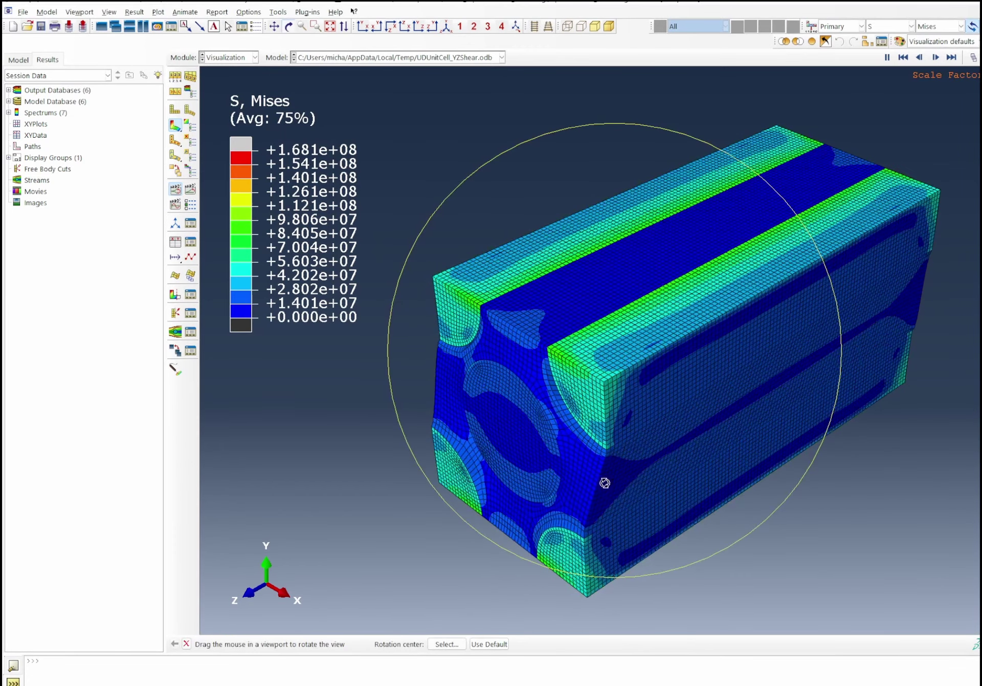
pyautogui.moveTo(605, 483); pyautogui.dragTo(562, 308)
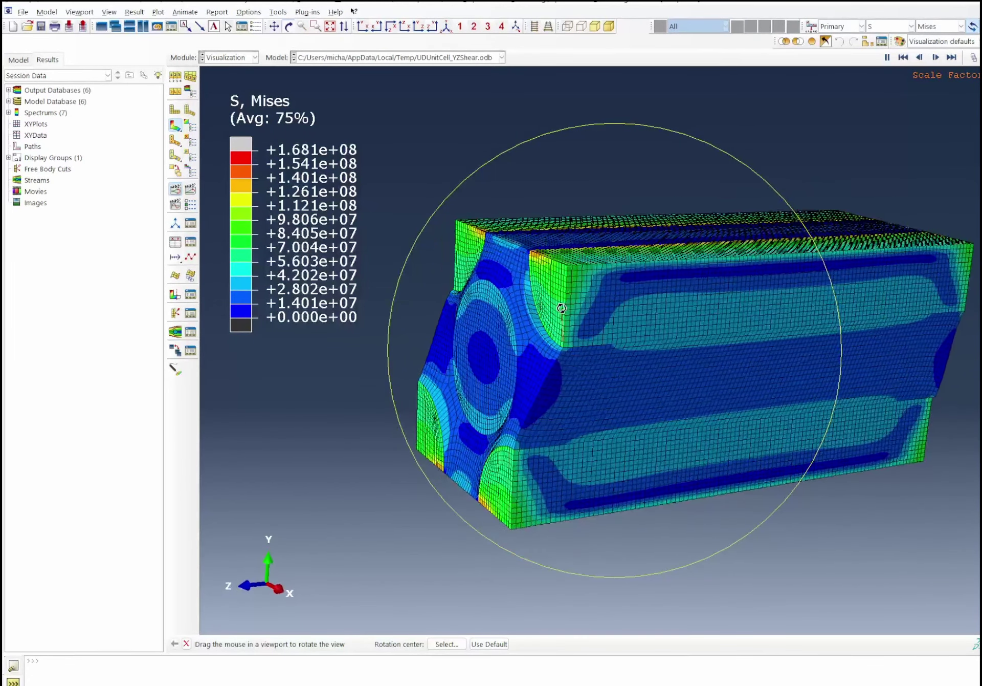
pyautogui.click(887, 56)
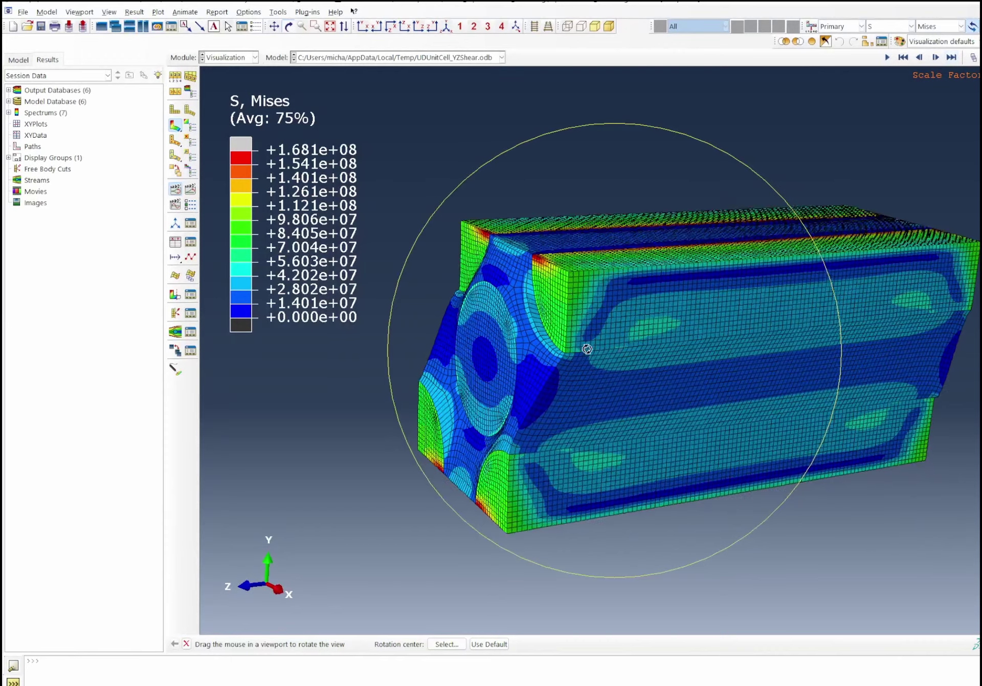
pyautogui.moveTo(587, 349); pyautogui.dragTo(459, 244)
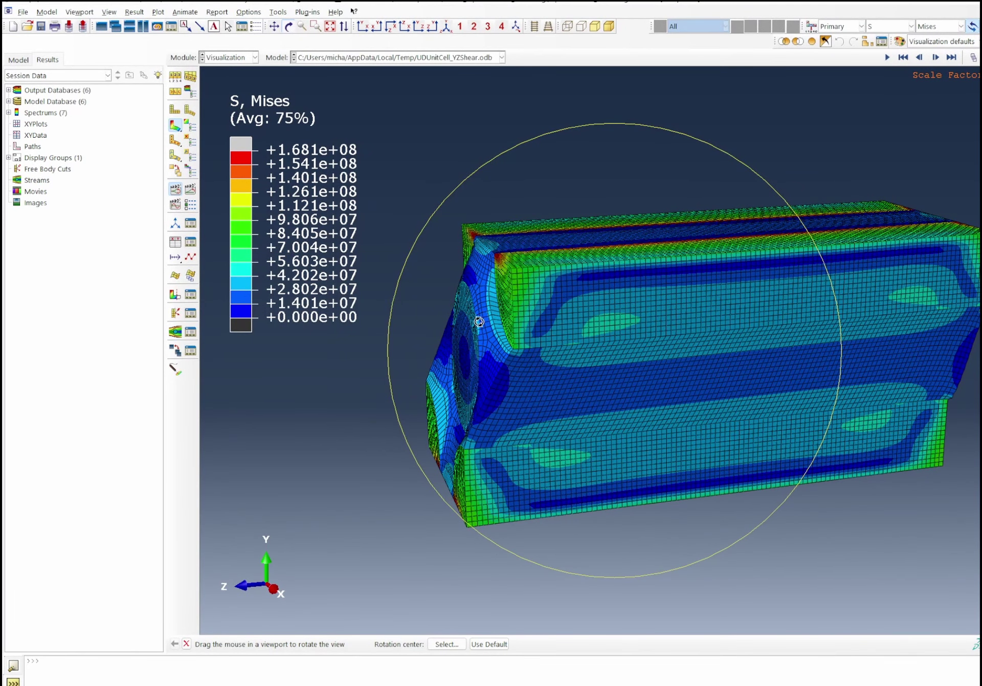
pyautogui.moveTo(455, 398); pyautogui.dragTo(584, 422)
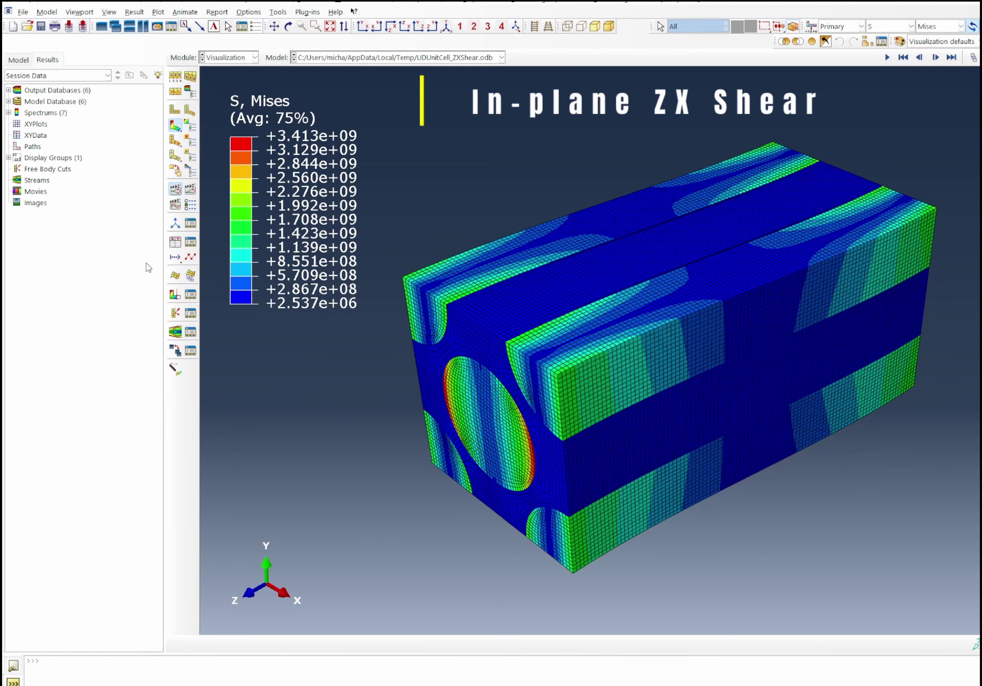
# Animate the UDUnitCell_ZXShear.odb results by scale factor, showing Mises stress first and PE, Max. Principal second
pyautogui.click(174, 221)
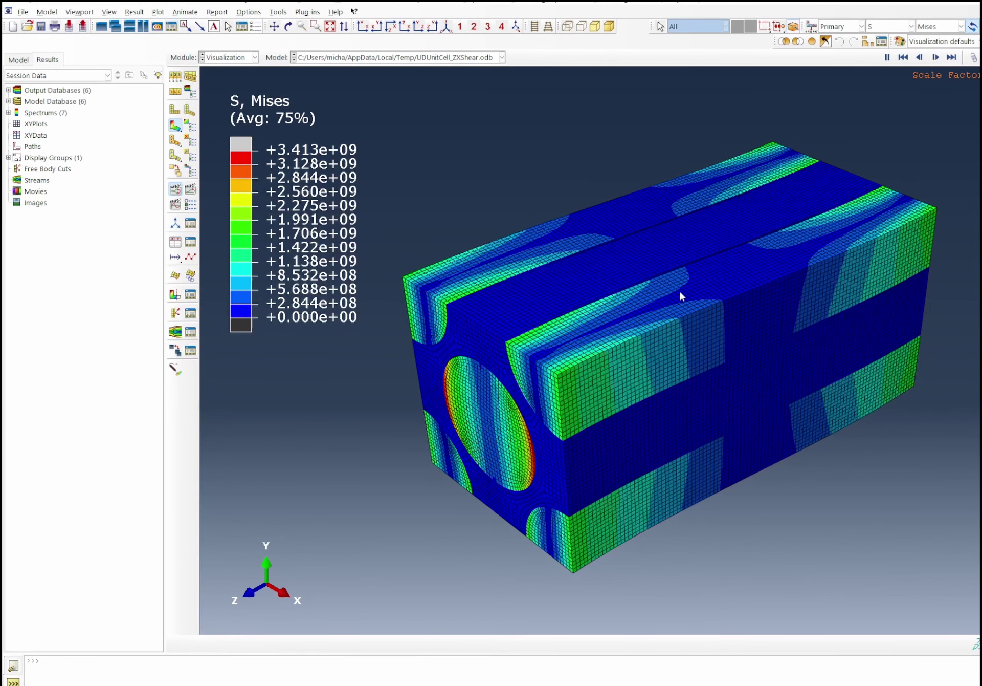
pyautogui.click(951, 58)
pyautogui.click(885, 30)
pyautogui.click(883, 76)
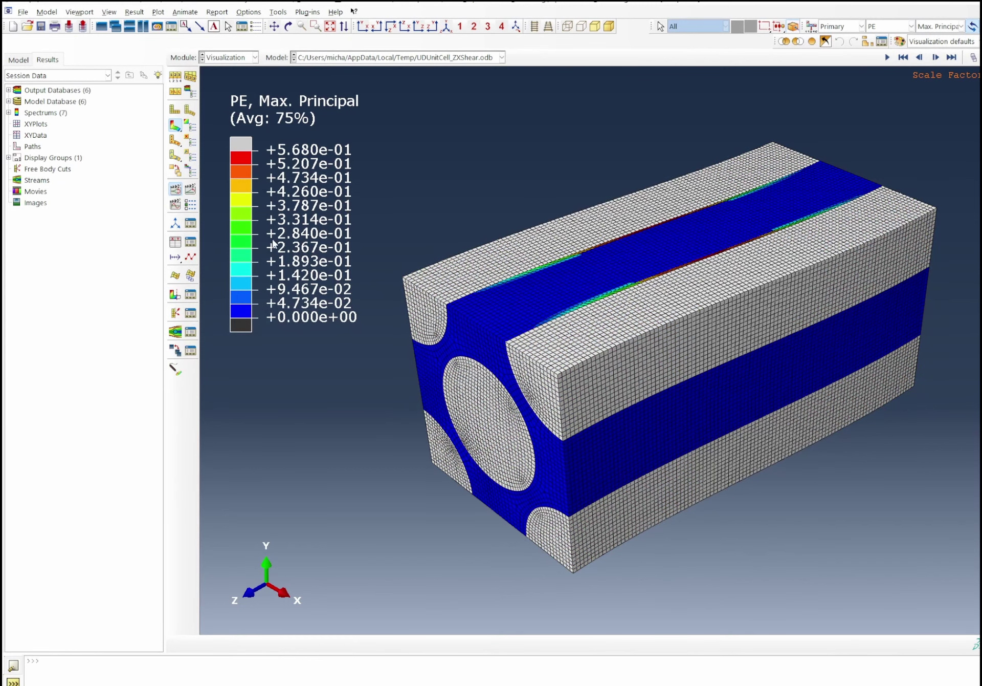
pyautogui.click(175, 204)
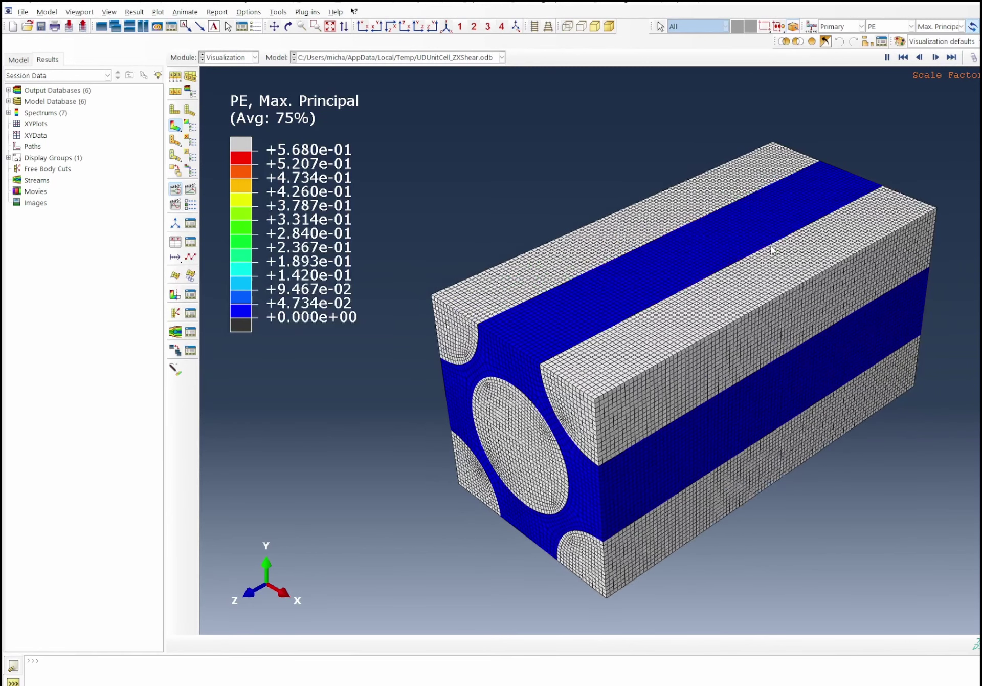
# Display the UDUnitCell_XTens.odb results with Mises stress contours on the deformed unit cell
pyautogui.click(413, 58)
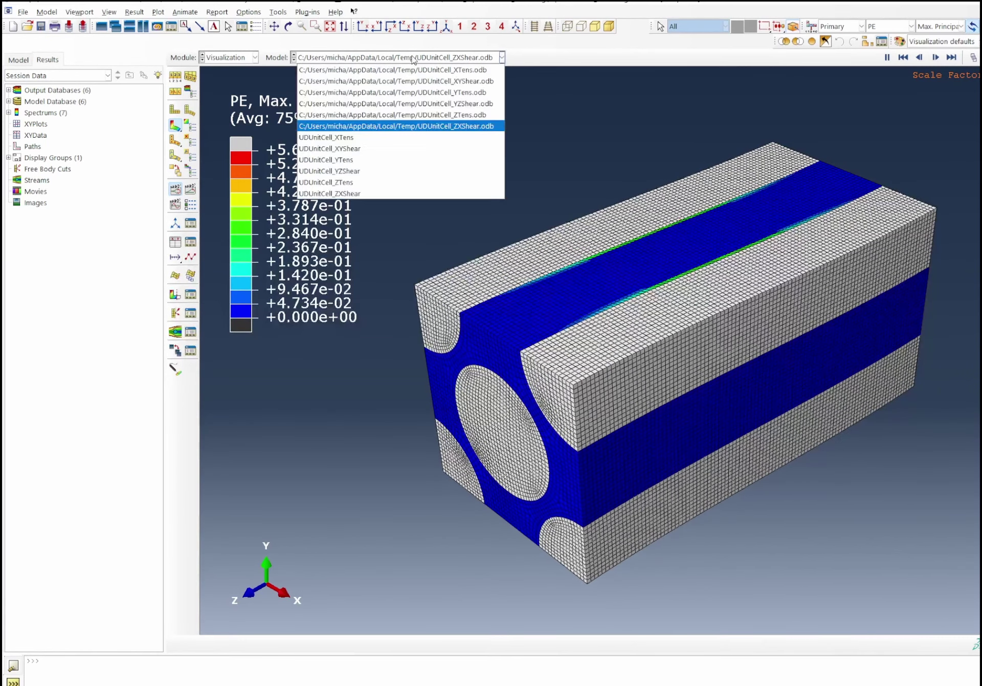
pyautogui.click(427, 70)
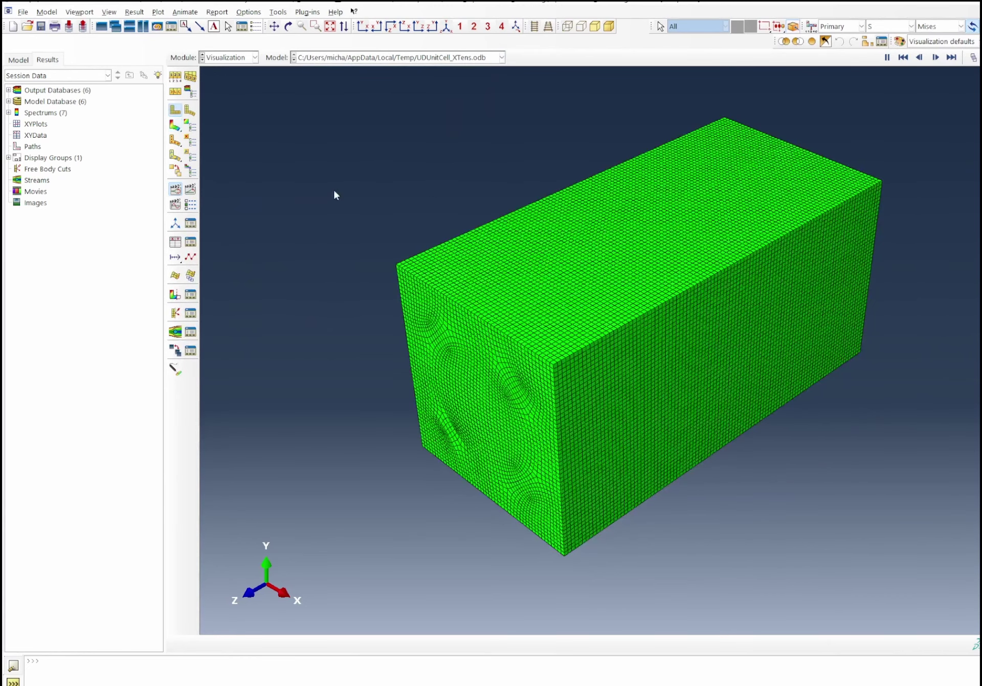
pyautogui.click(175, 125)
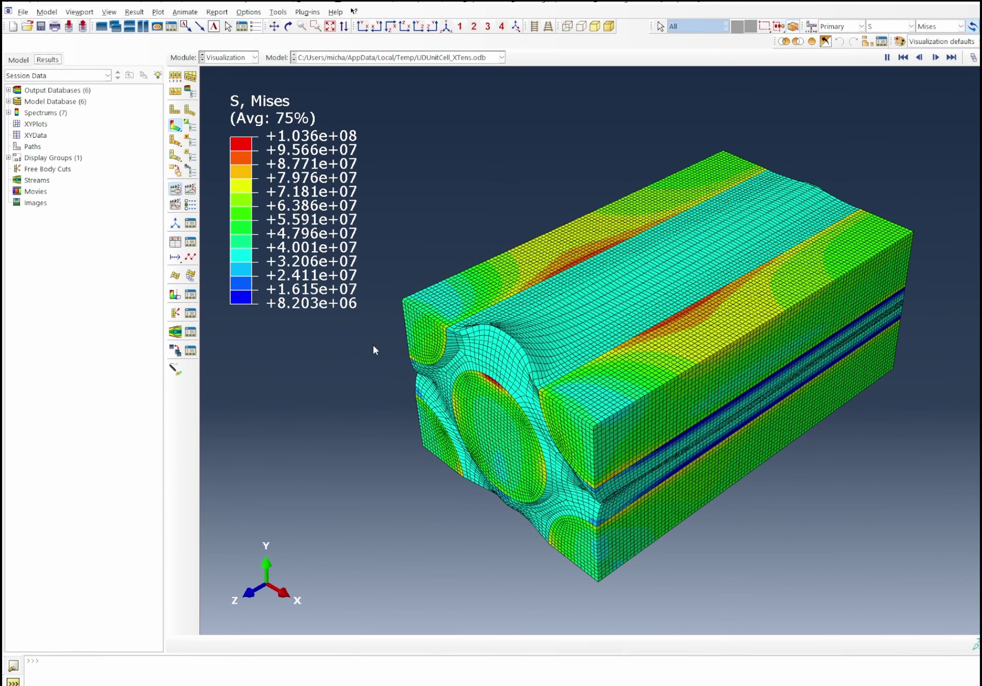
# Start creating XY data from ODB field output for the X-tension results, using the Unique Nodal position
pyautogui.click(174, 249)
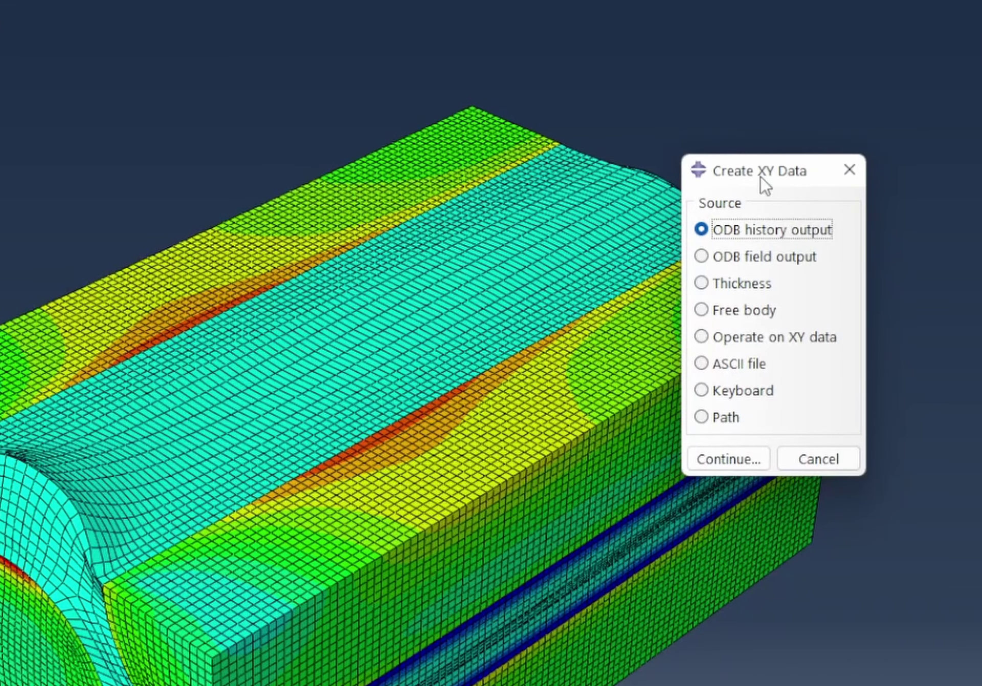
pyautogui.moveTo(763, 181); pyautogui.dragTo(206, 59)
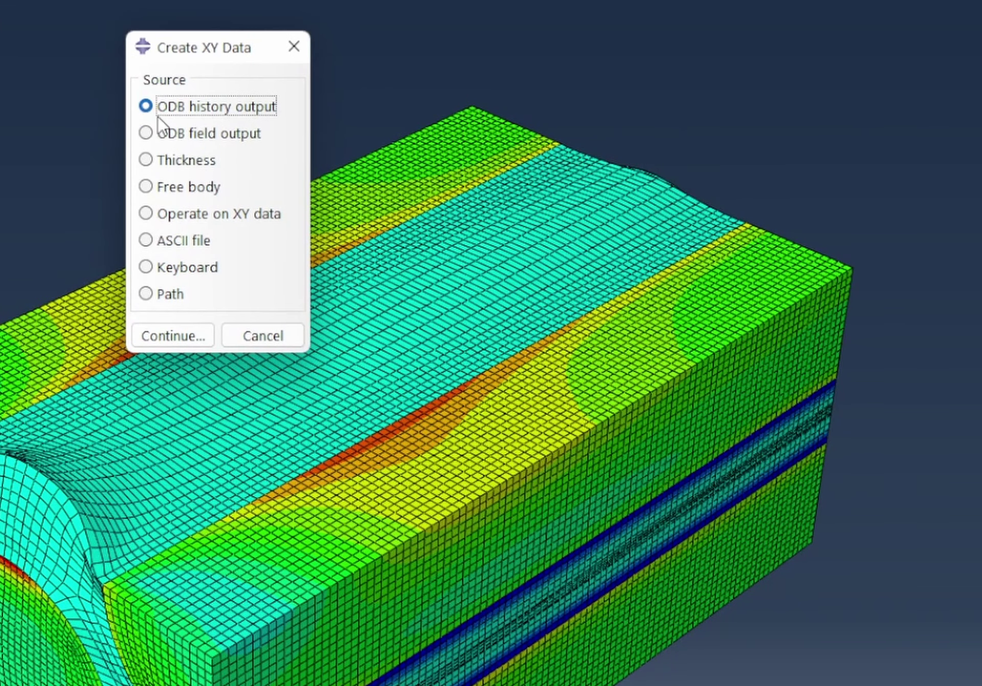
pyautogui.click(200, 137)
pyautogui.click(180, 337)
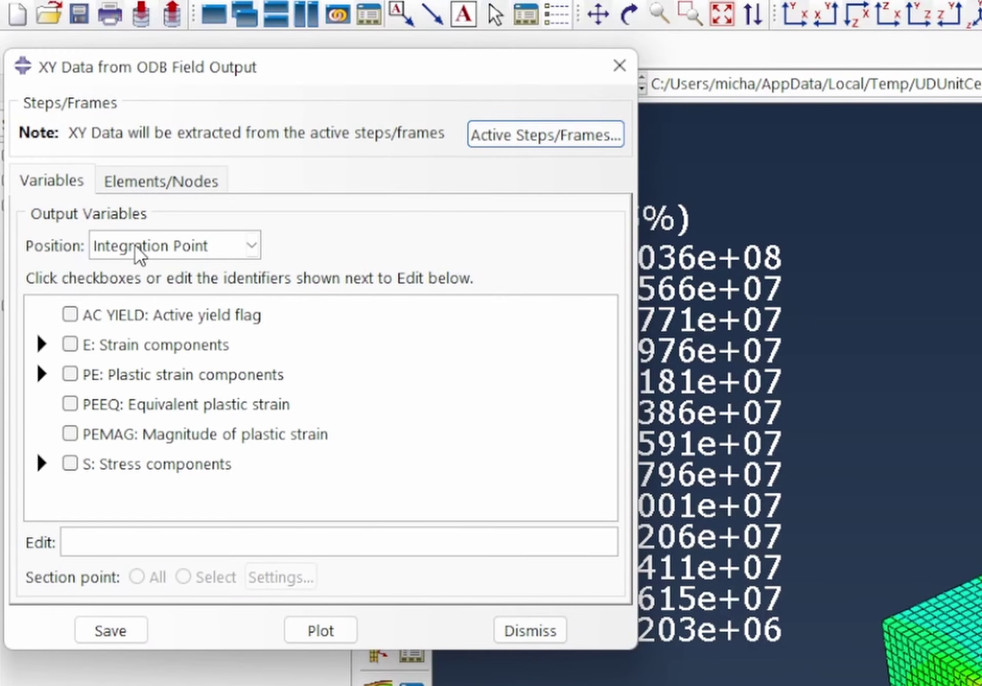
pyautogui.click(136, 246)
pyautogui.click(140, 351)
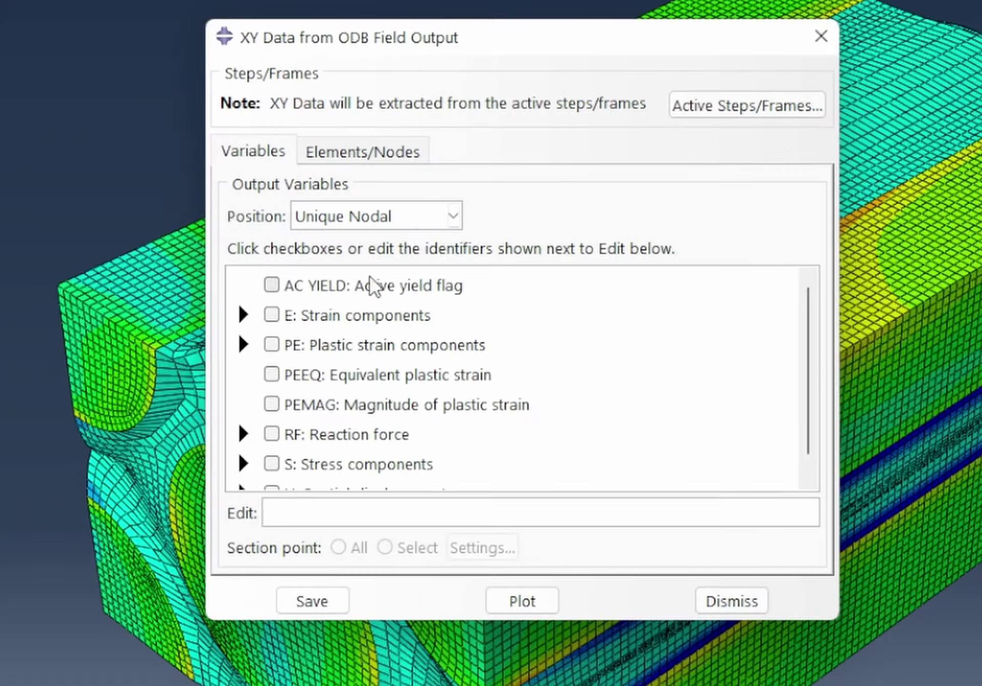
pyautogui.click(410, 217)
pyautogui.click(409, 217)
# Choose spatial displacement U1 and reaction force RF1 as the output variables to extract
pyautogui.scroll(-1, 322, 408)
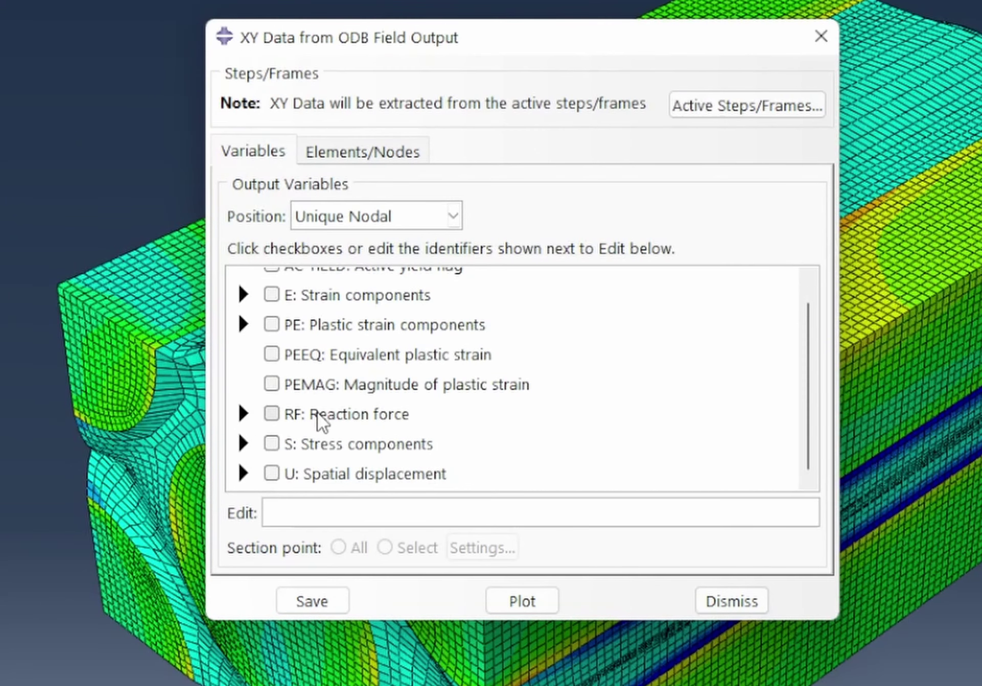
pyautogui.click(241, 474)
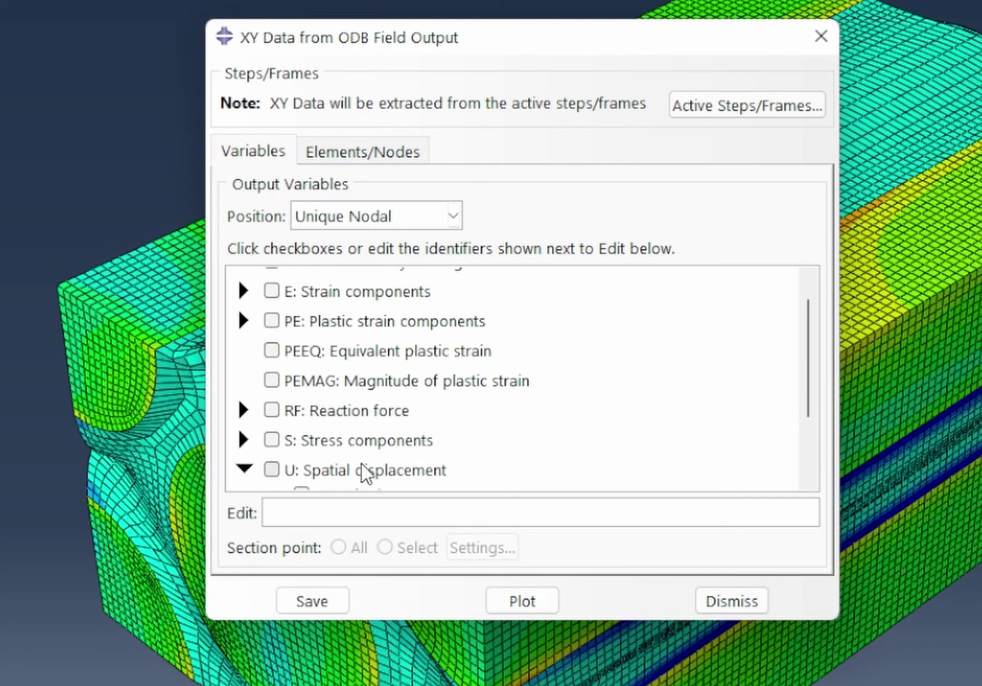
pyautogui.scroll(-3, 362, 468)
pyautogui.click(301, 423)
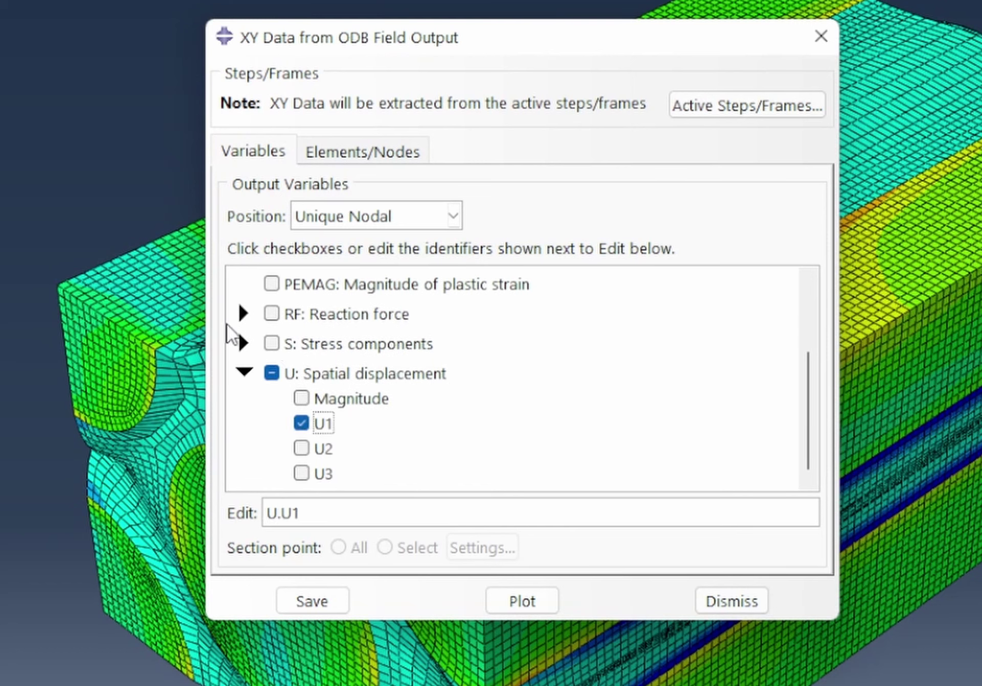
pyautogui.click(244, 314)
pyautogui.click(305, 362)
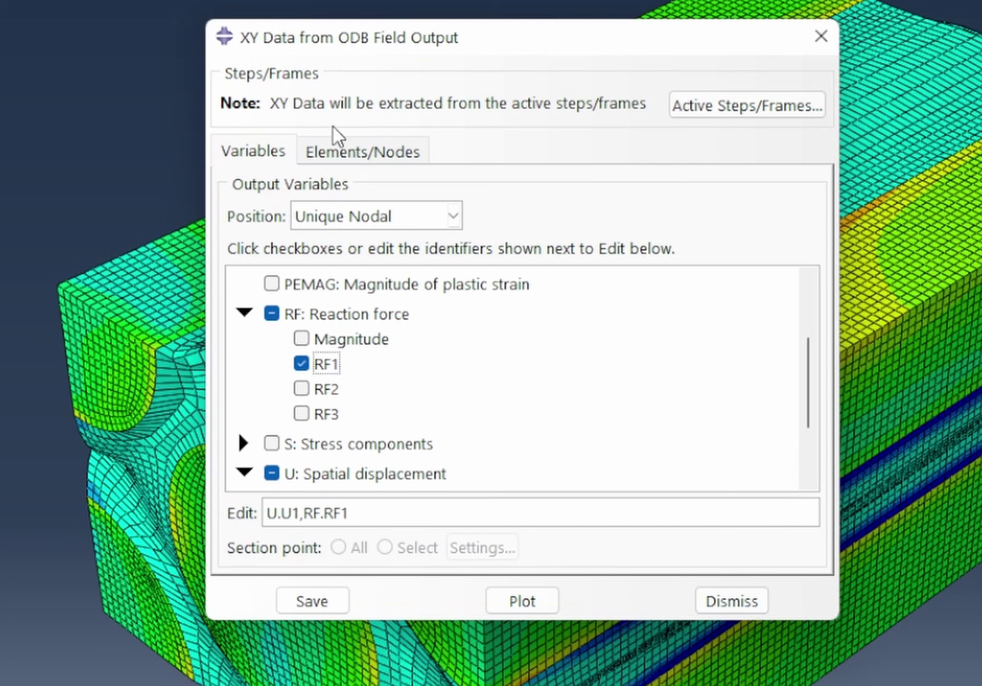
# Plot the chosen variables for the node set UDUNITCELL-1.RPSET and close the XY data dialog
pyautogui.click(360, 150)
pyautogui.click(297, 300)
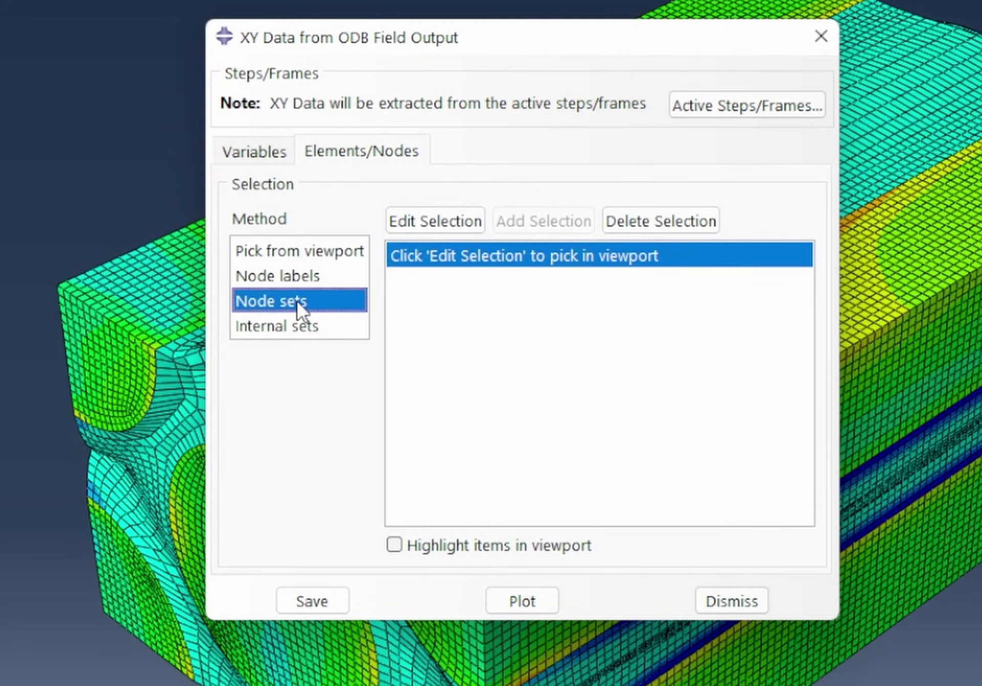
pyautogui.click(511, 281)
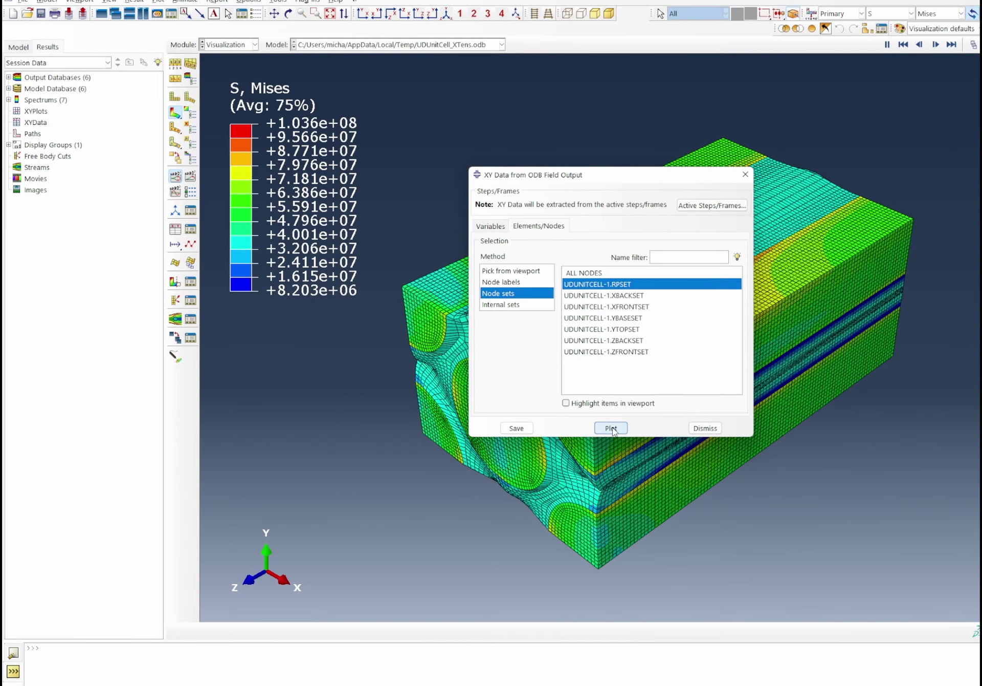
pyautogui.click(528, 601)
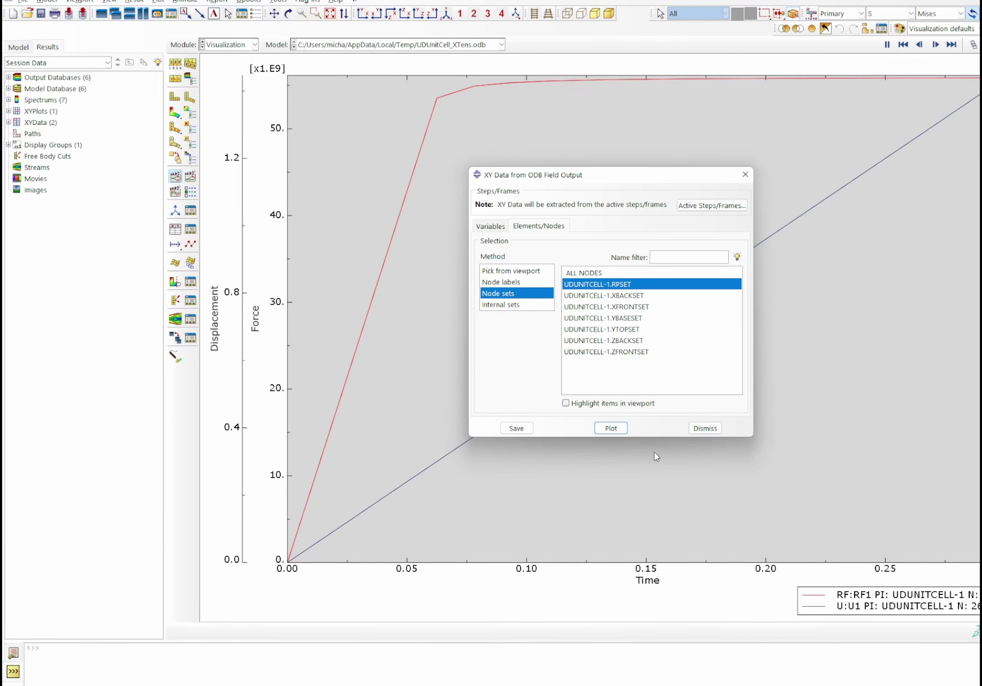
pyautogui.click(720, 431)
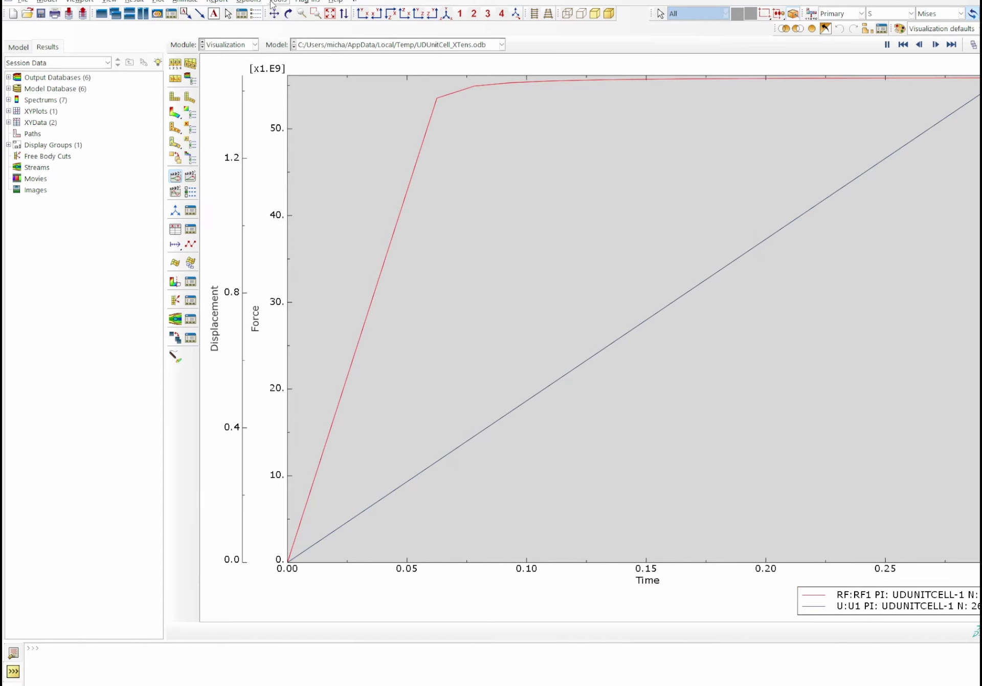
# Export the data of the current XY plot from Abaqus/CAE to Excel with the Excel Utilities plug-in
pyautogui.click(308, 13)
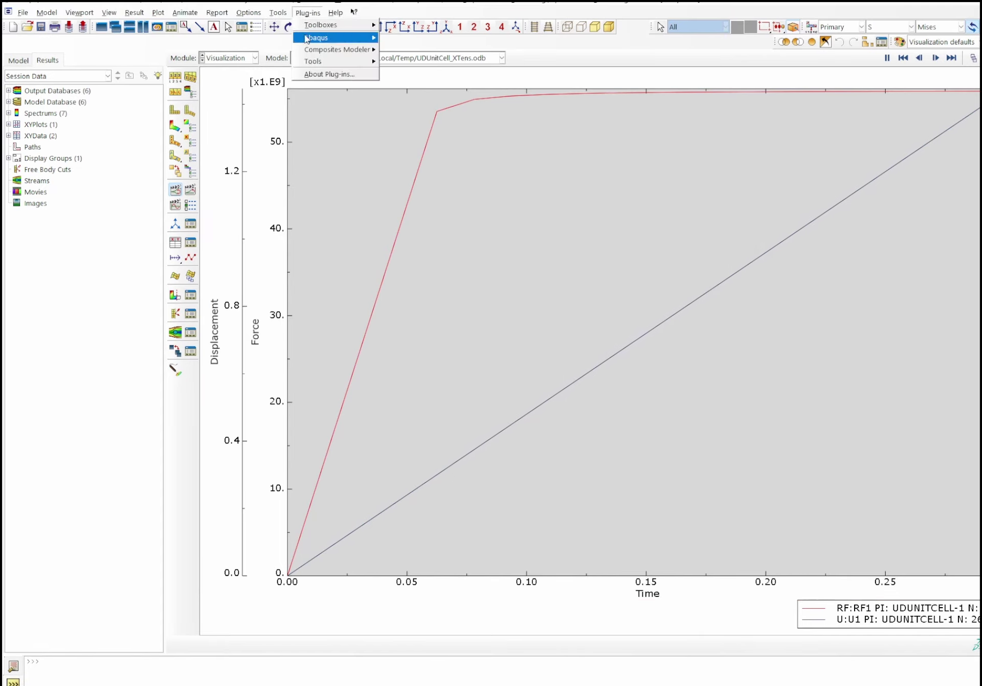
pyautogui.moveTo(350, 65)
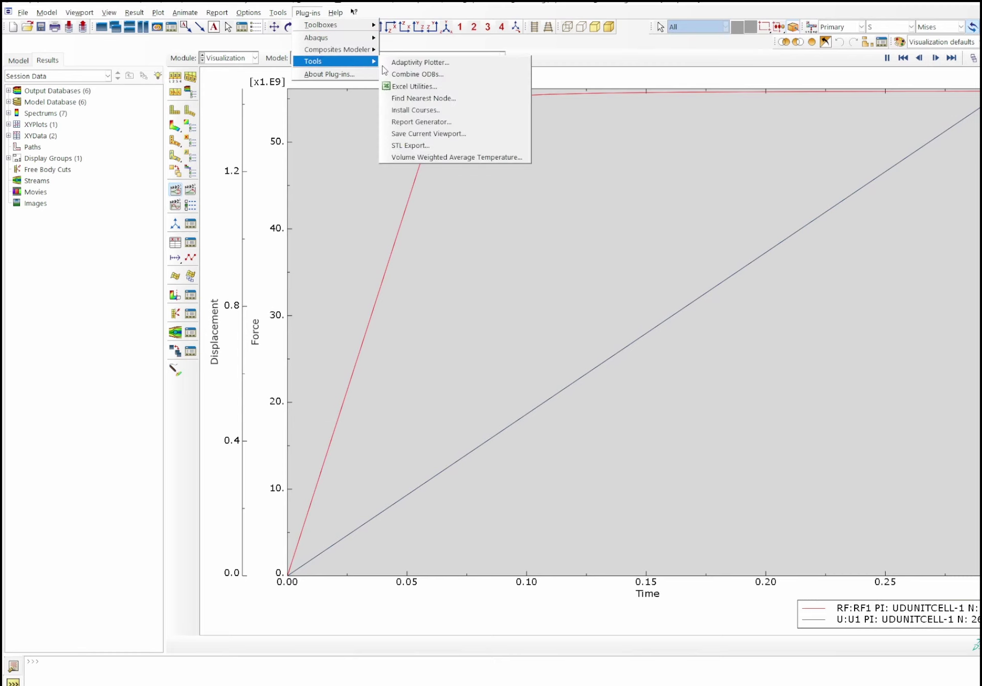
pyautogui.click(413, 86)
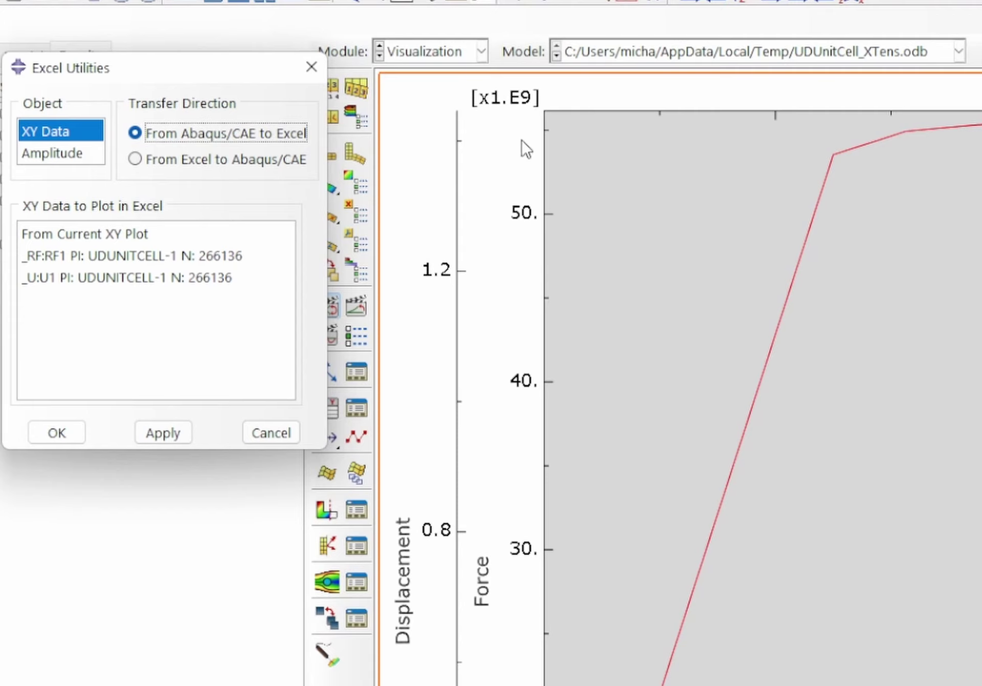
pyautogui.click(105, 244)
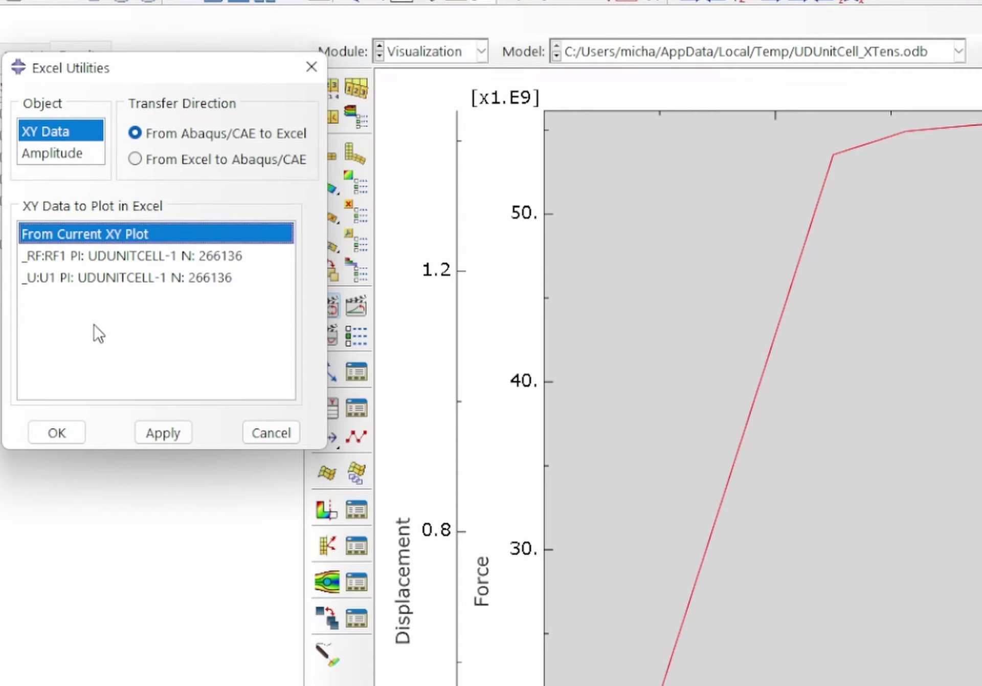
pyautogui.click(58, 434)
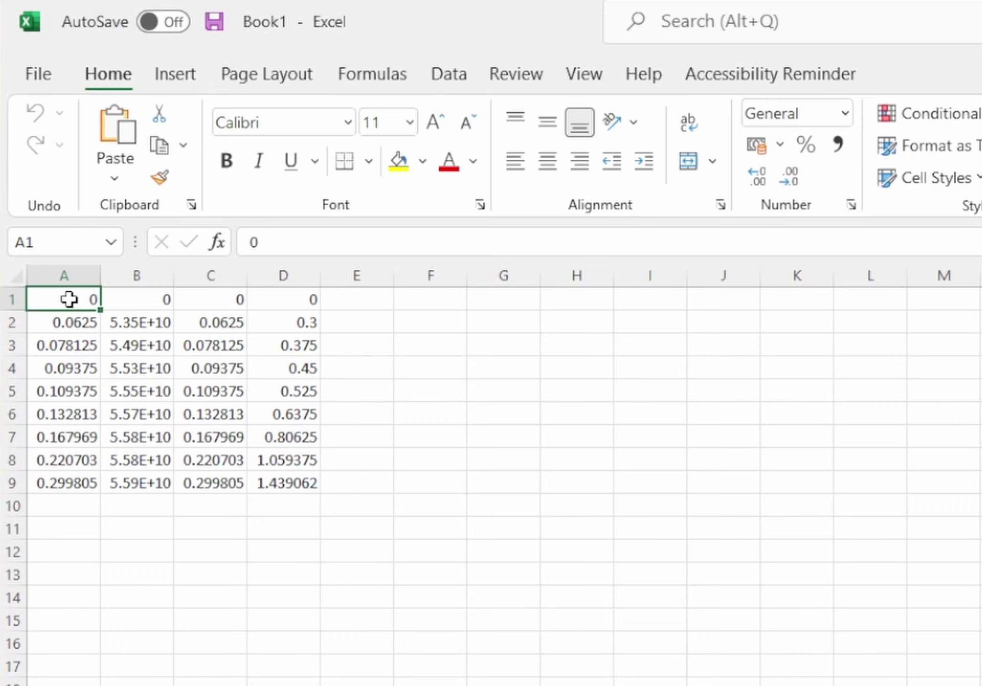
# Copy A1:D9 from the exported Excel workbook into the XTension analysis spreadsheet, starting at cell A9
pyautogui.moveTo(70, 297)
pyautogui.mouseDown()
pyautogui.moveTo(238, 426)
pyautogui.moveTo(281, 486)
pyautogui.mouseUp()
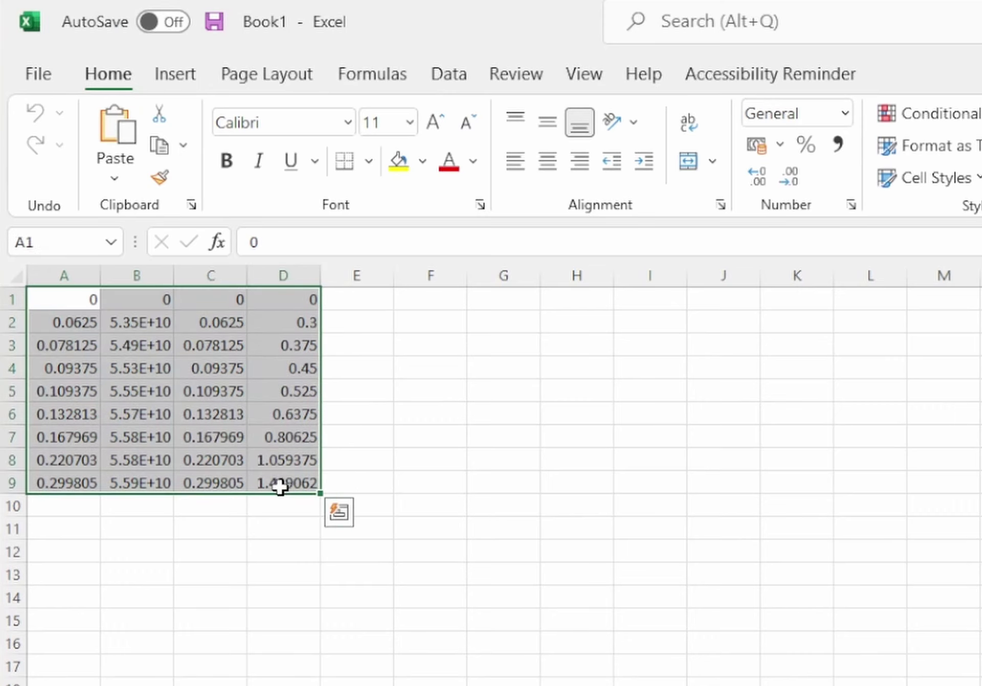
pyautogui.hotkey('ctrl', 'c')
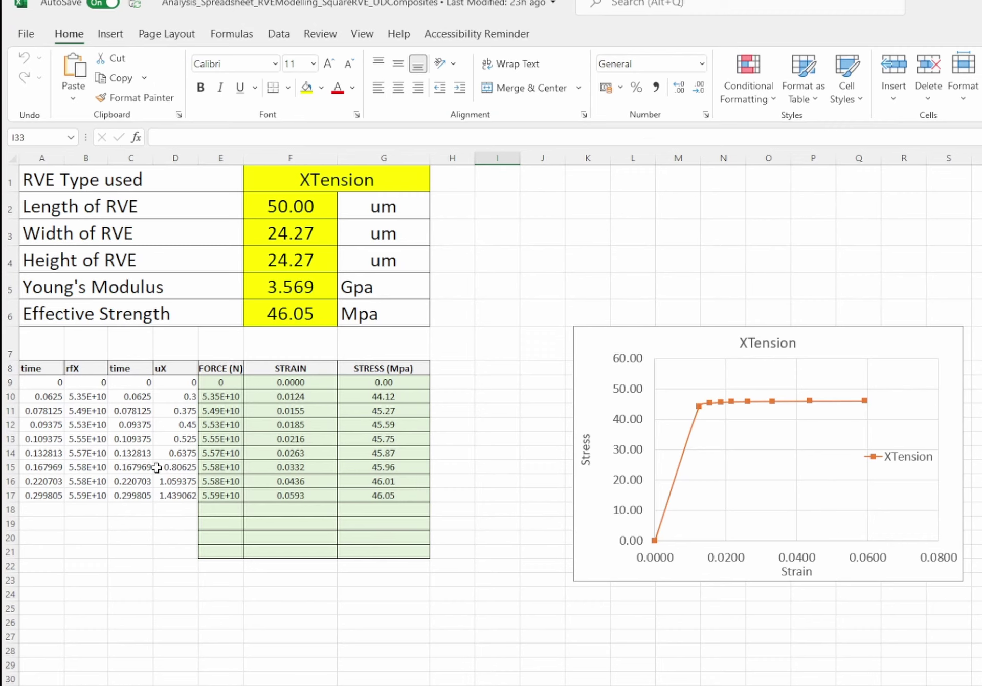
pyautogui.click(45, 384)
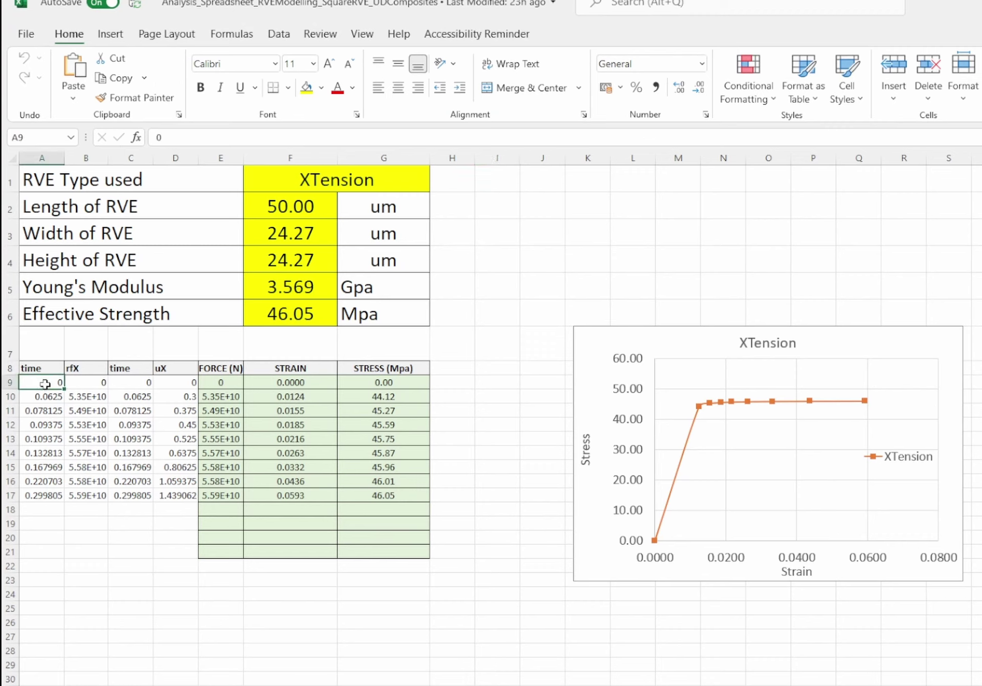
pyautogui.hotkey('ctrl', 'v')
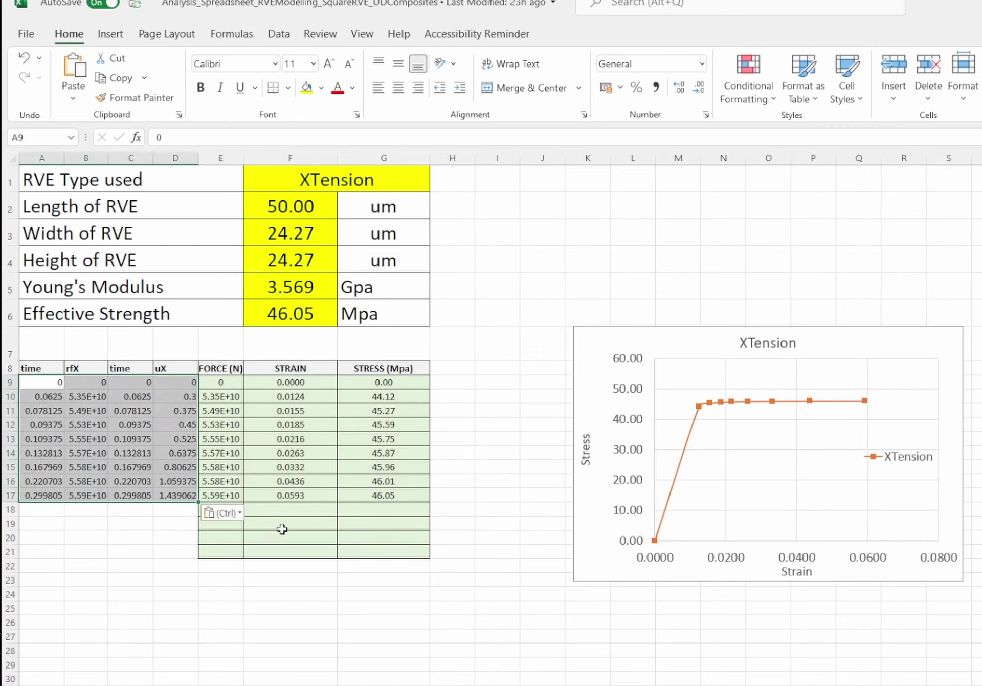
# Examine the force, strain and stress formulas in cells E9, F9 and G9 of the XTension sheet
pyautogui.click(225, 382)
pyautogui.click(173, 145)
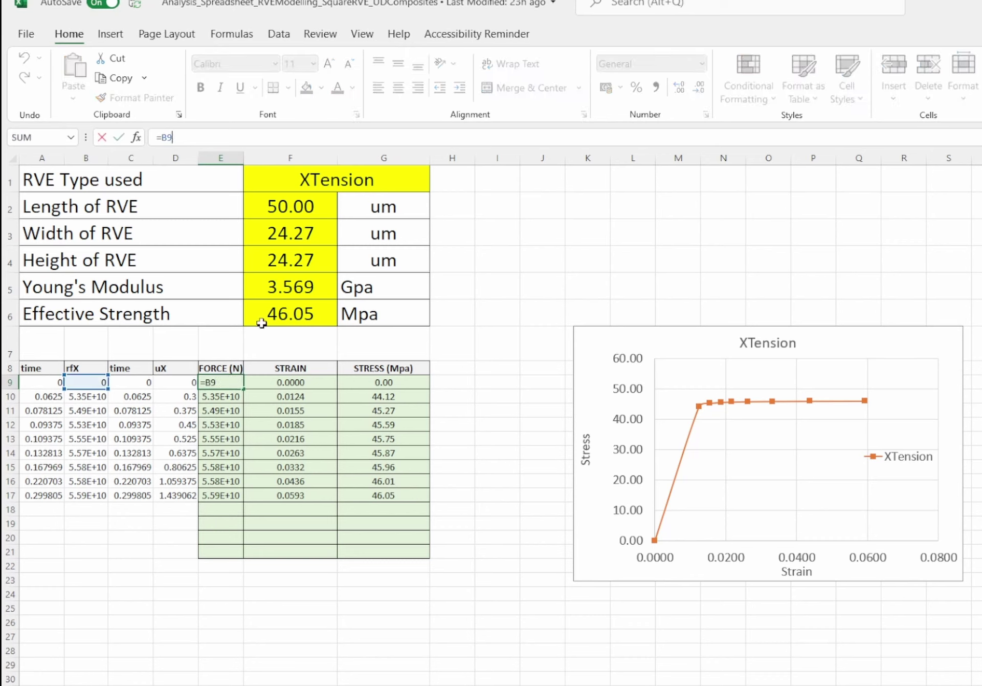
pyautogui.click(310, 386)
pyautogui.click(183, 140)
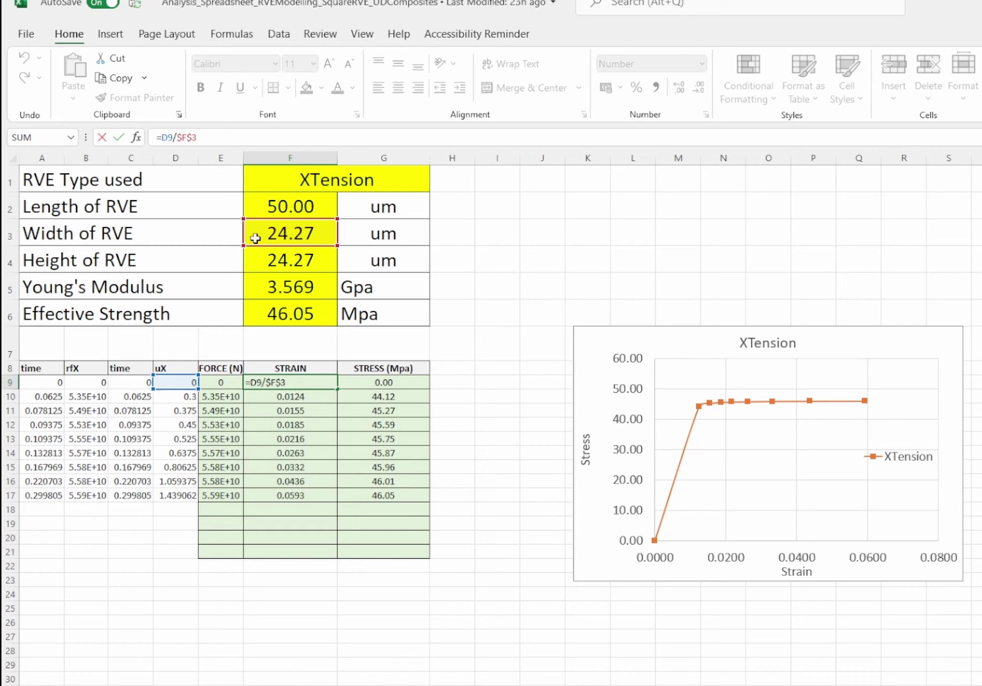
pyautogui.click(404, 383)
pyautogui.click(229, 135)
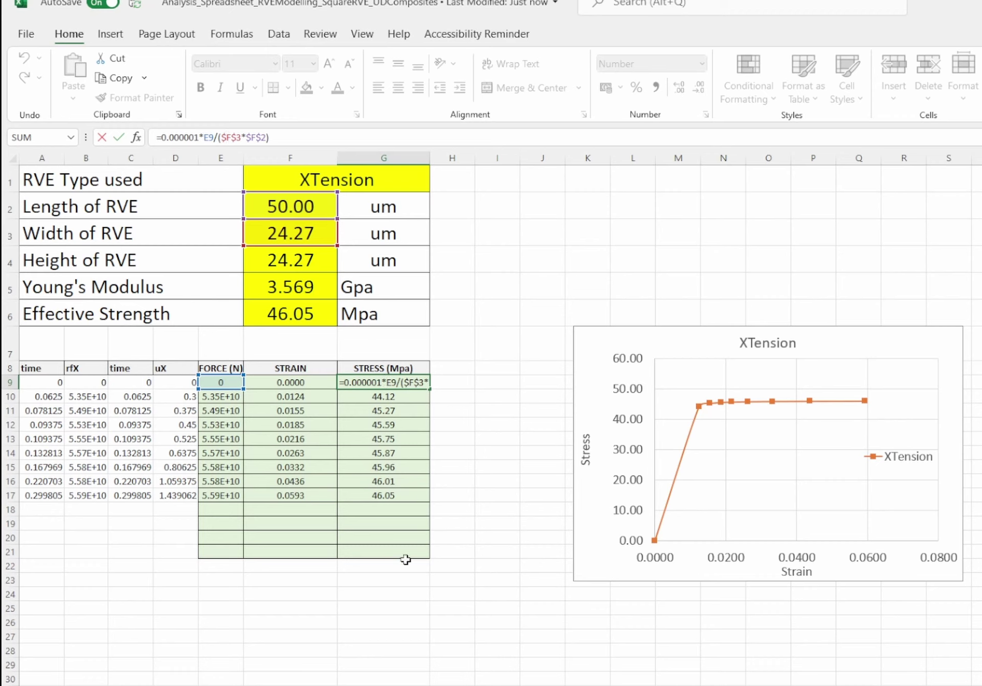
pyautogui.click(436, 609)
pyautogui.click(750, 509)
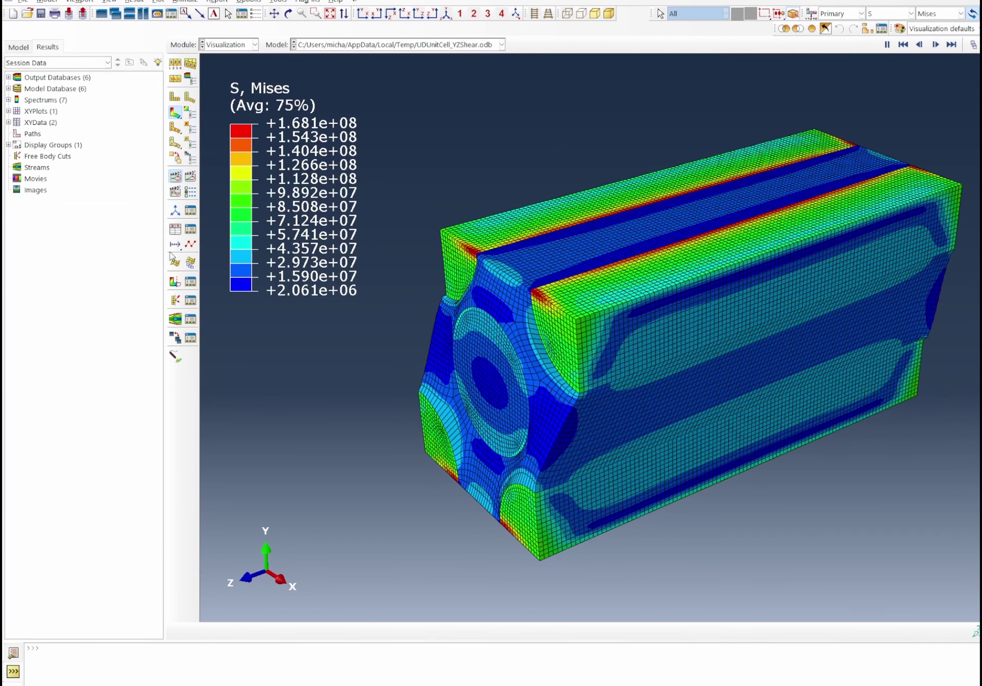
# In Abaqus, set up XY data from the UDUnitCell_YZShear.odb field output, replacing RF1 and U1 with RF3 and U3
pyautogui.click(175, 229)
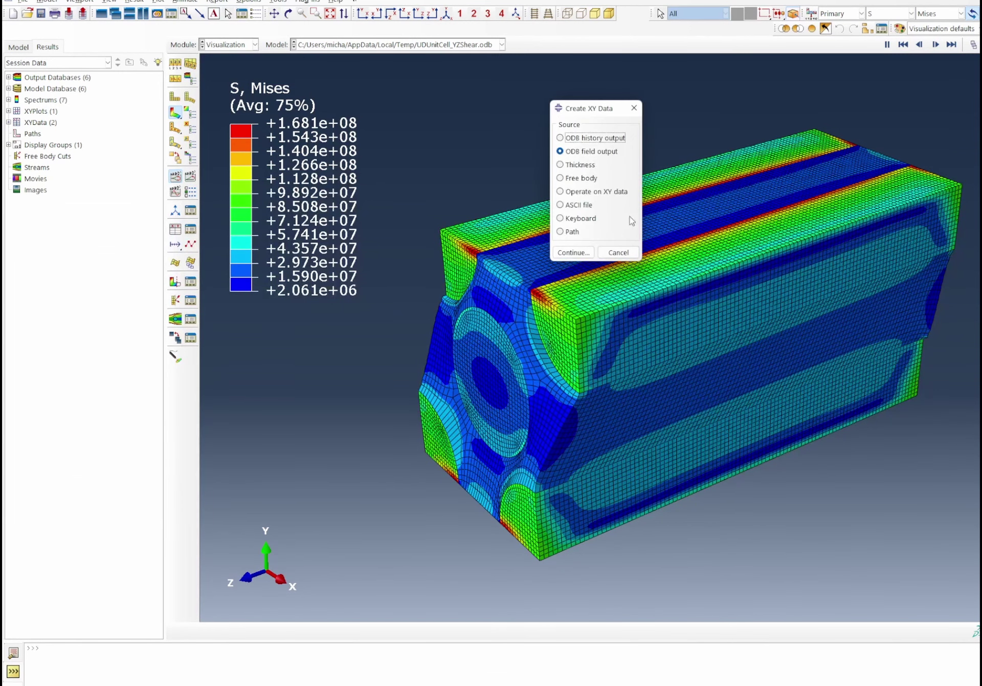
pyautogui.click(569, 252)
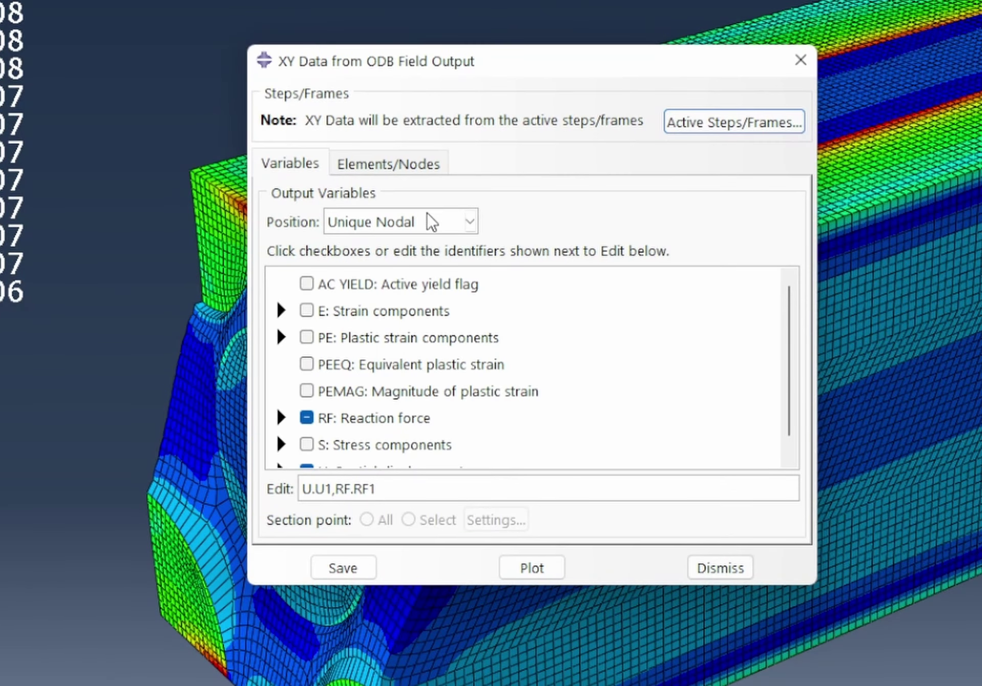
pyautogui.moveTo(593, 48); pyautogui.dragTo(607, 22)
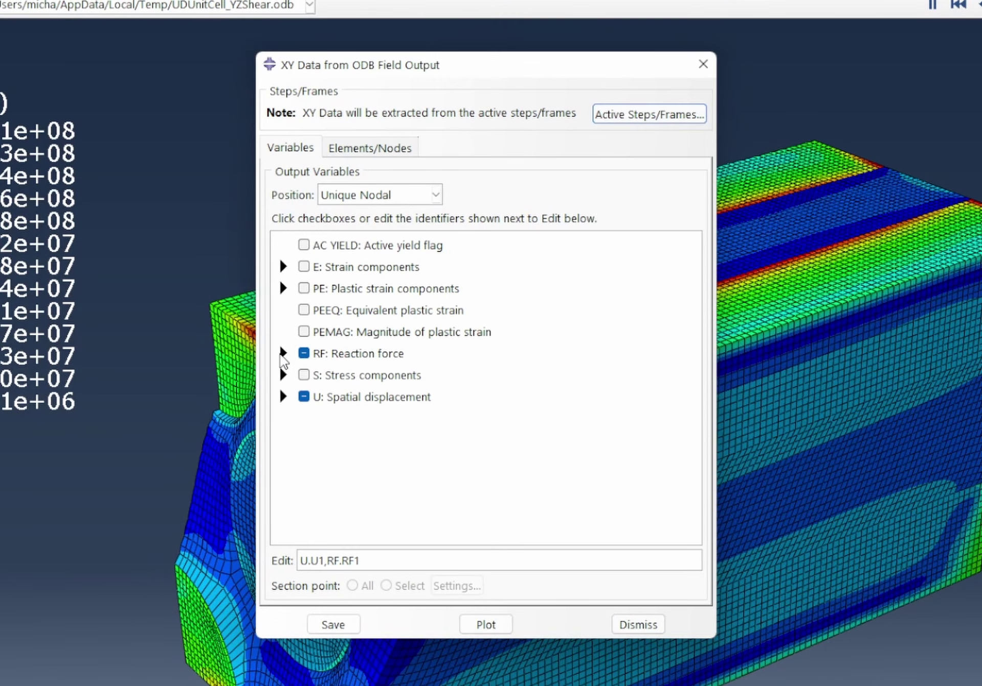
pyautogui.click(281, 231)
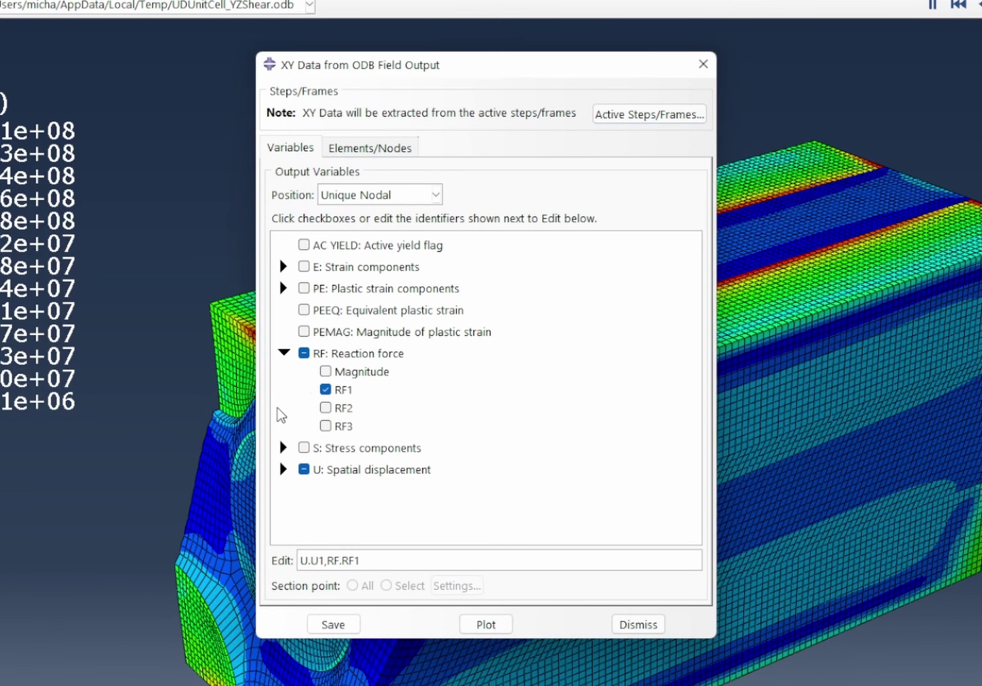
pyautogui.click(325, 392)
pyautogui.click(325, 426)
pyautogui.click(283, 469)
pyautogui.click(325, 505)
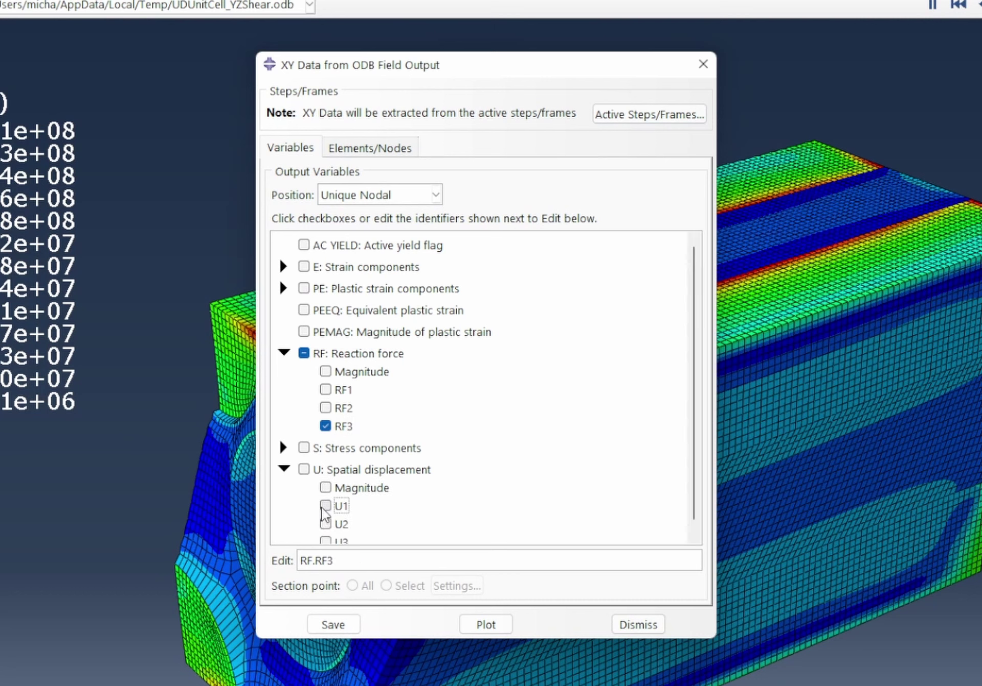
pyautogui.scroll(-1, 338, 514)
pyautogui.click(327, 530)
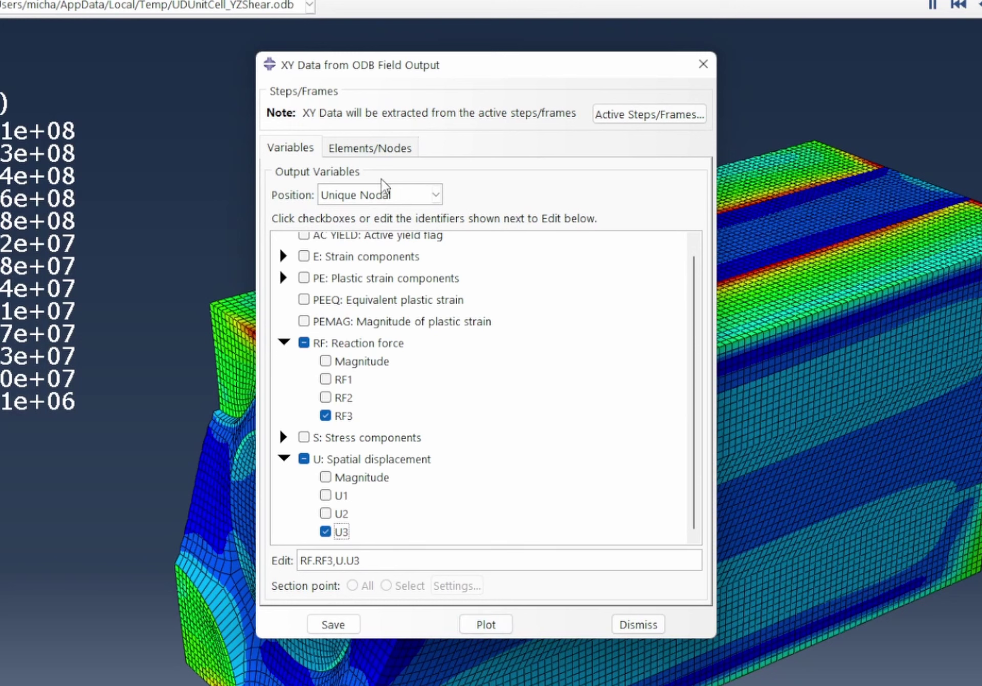
# Plot RF3 and U3 for the node set UDUNITCELL-1.RPSET and dismiss the XY data dialog
pyautogui.click(380, 148)
pyautogui.click(304, 256)
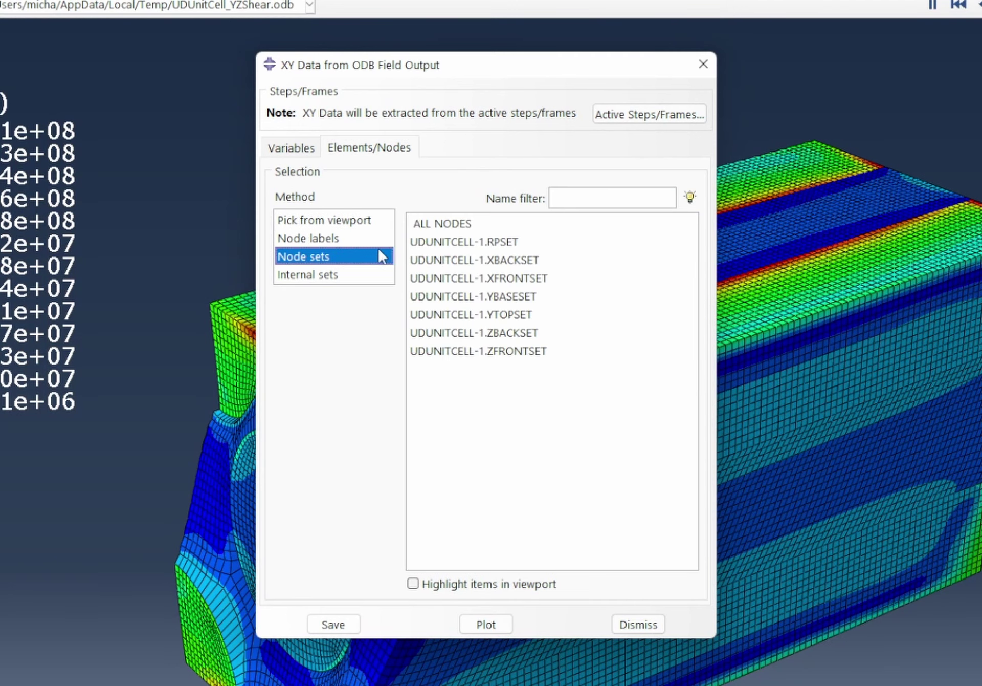
pyautogui.click(479, 243)
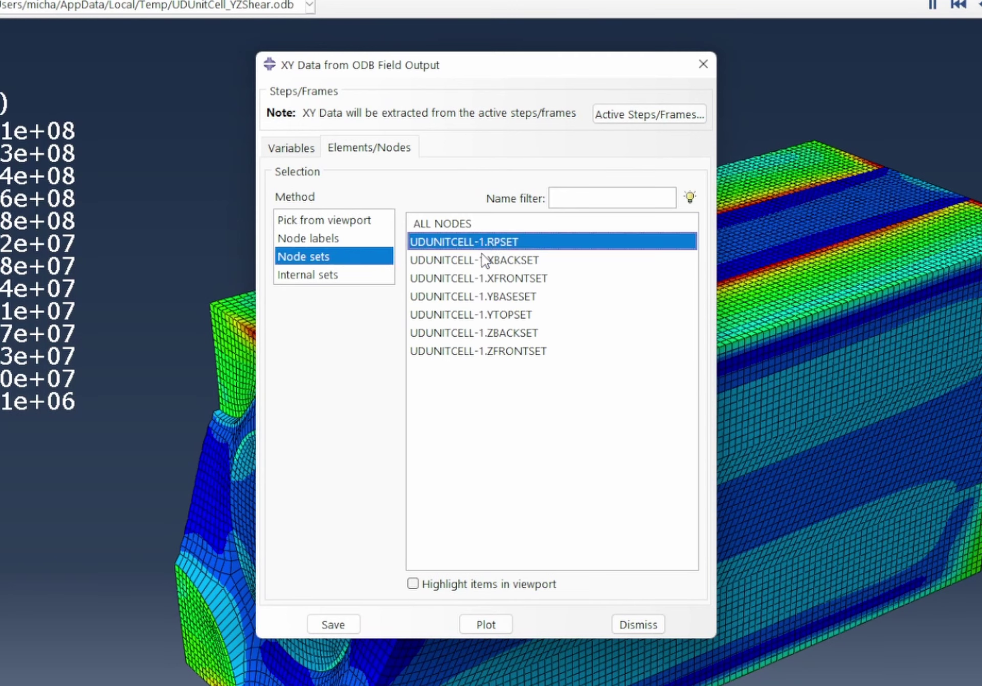
pyautogui.click(491, 623)
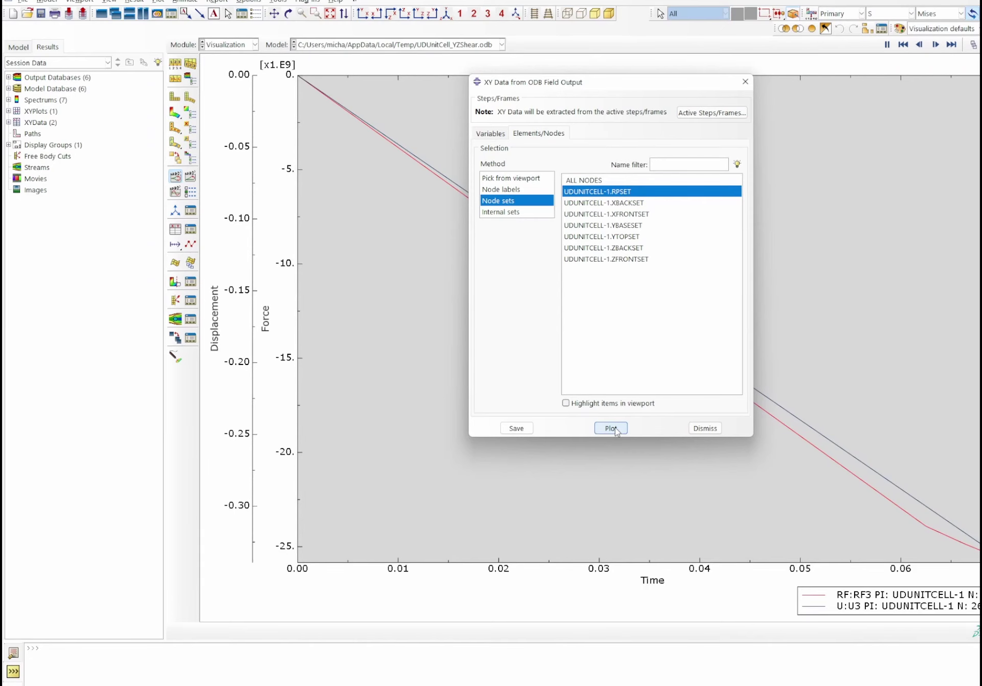
pyautogui.click(702, 428)
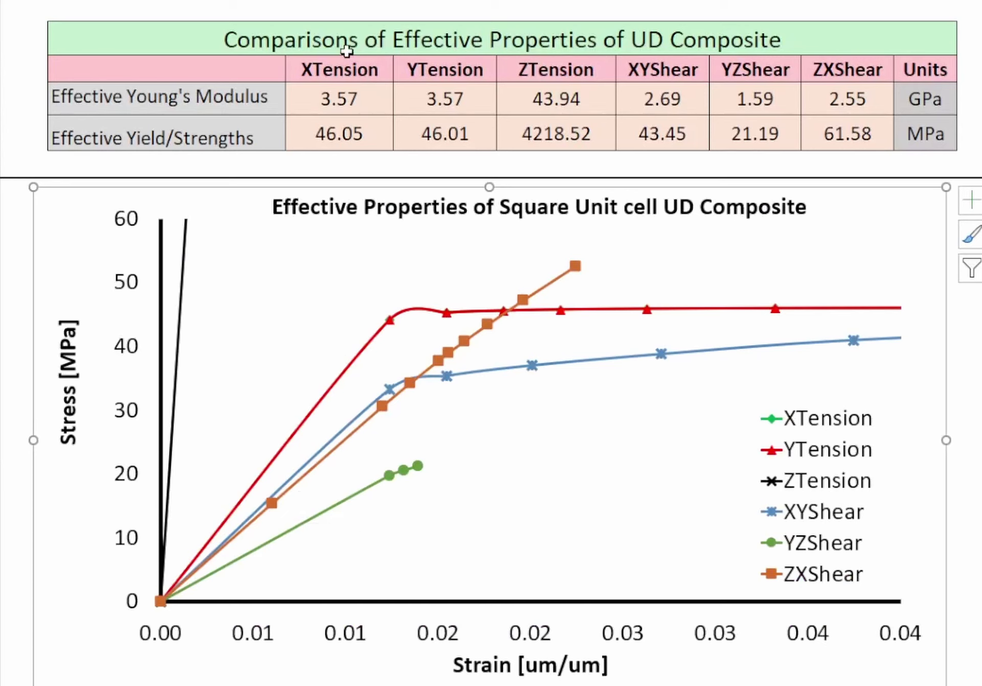
# In Excel, review the tension and shear moduli and strengths in the effective properties comparison table
pyautogui.moveTo(340, 68); pyautogui.dragTo(557, 122)
pyautogui.moveTo(664, 78); pyautogui.dragTo(639, 121)
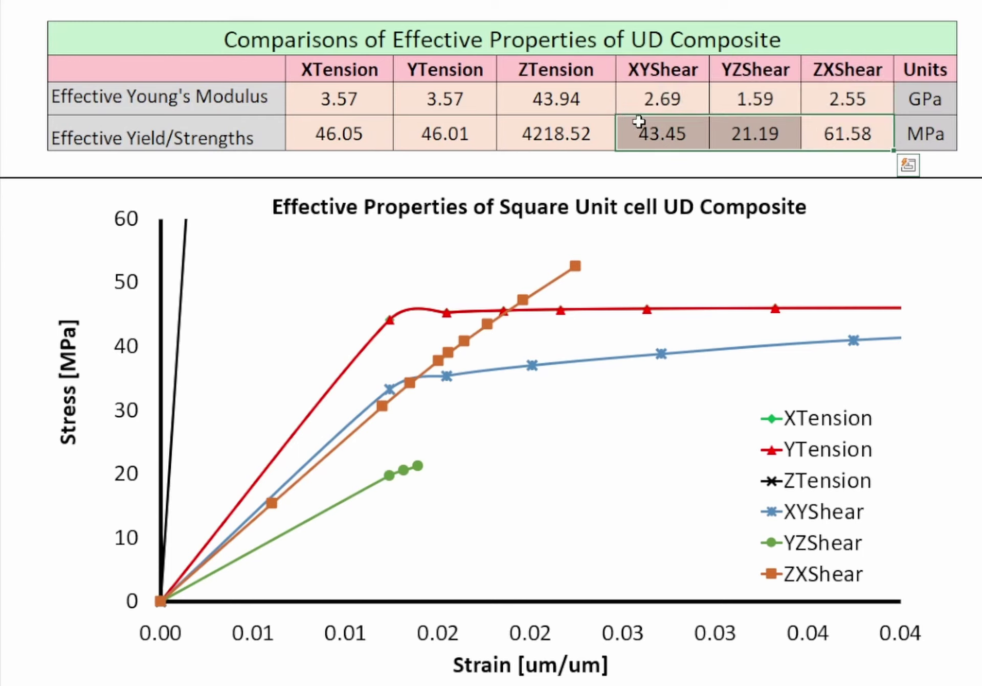